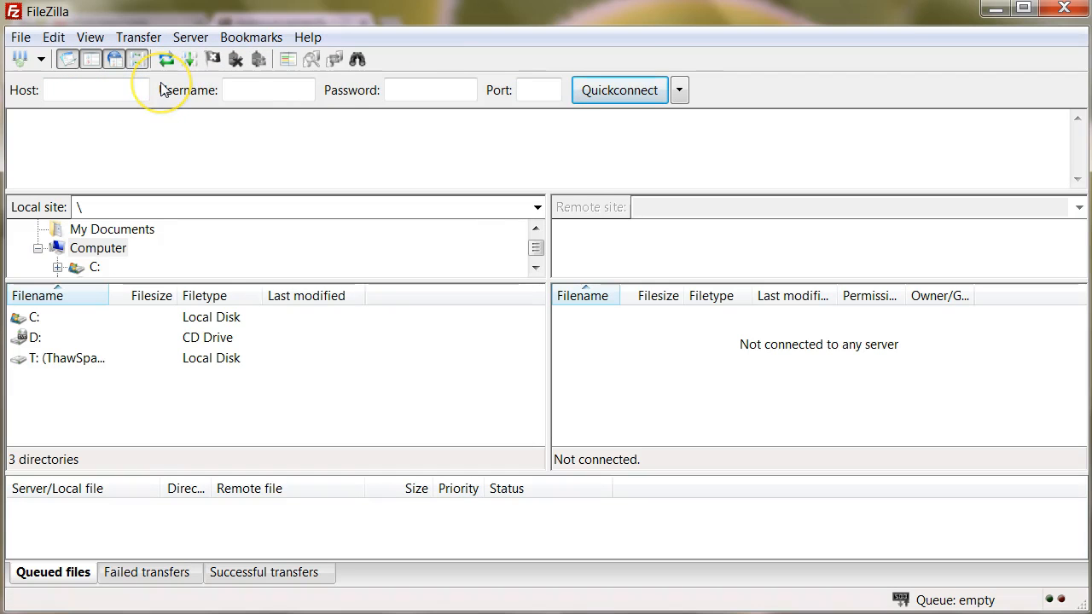
Create a new entry called 'New site' under My Sites in FileZilla's Site Manager.
click(22, 37)
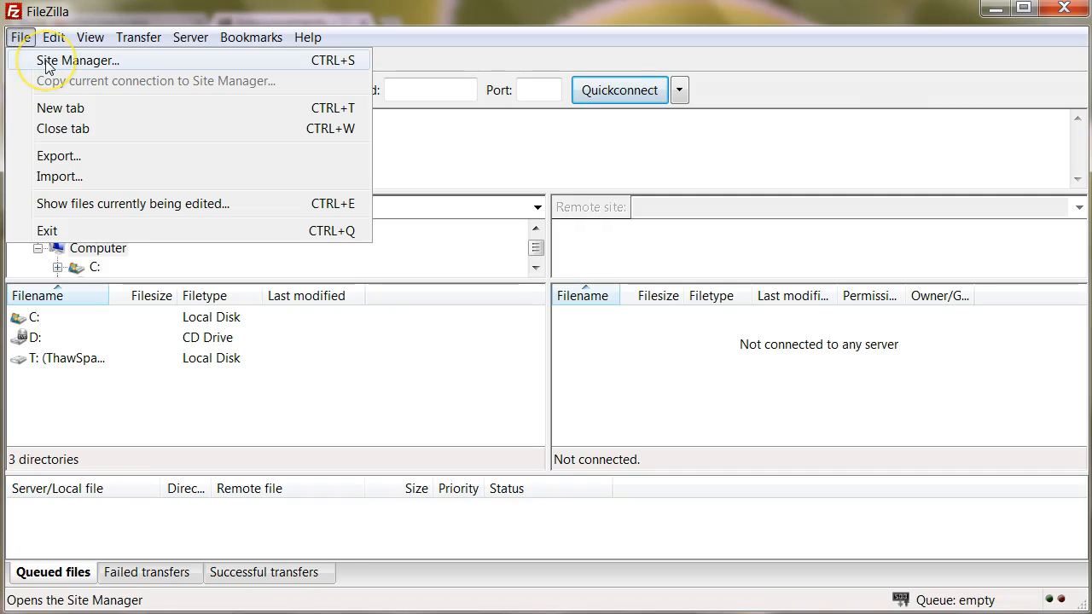
click(47, 64)
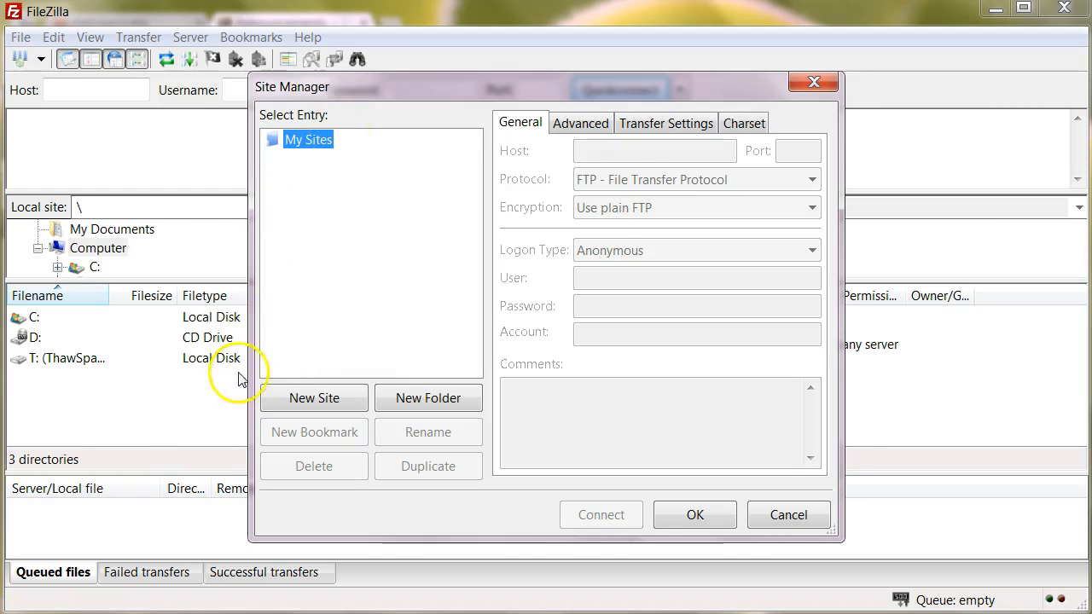
click(314, 398)
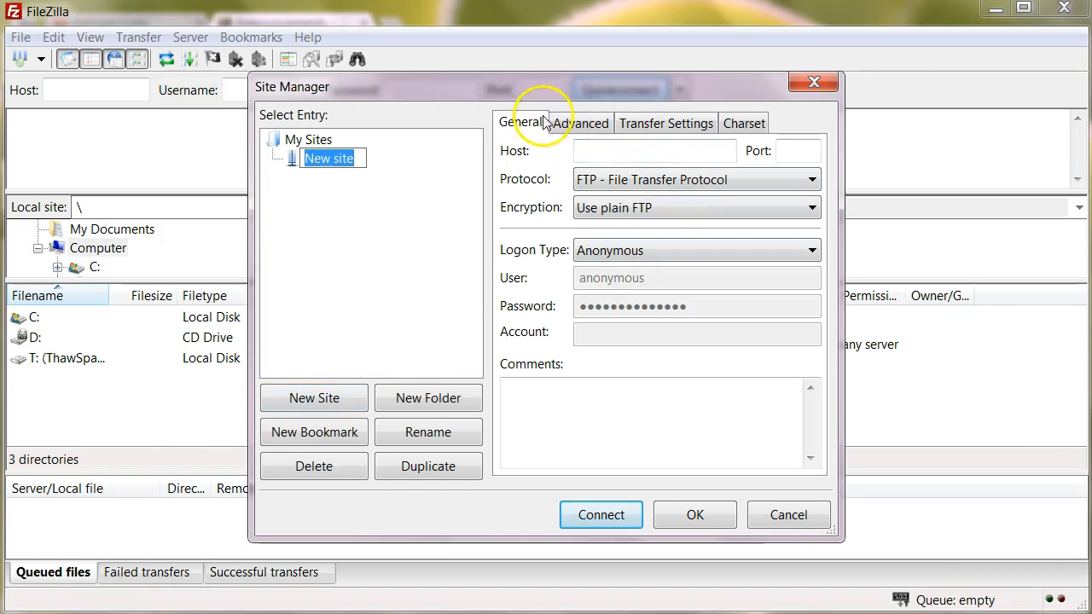
click(620, 148)
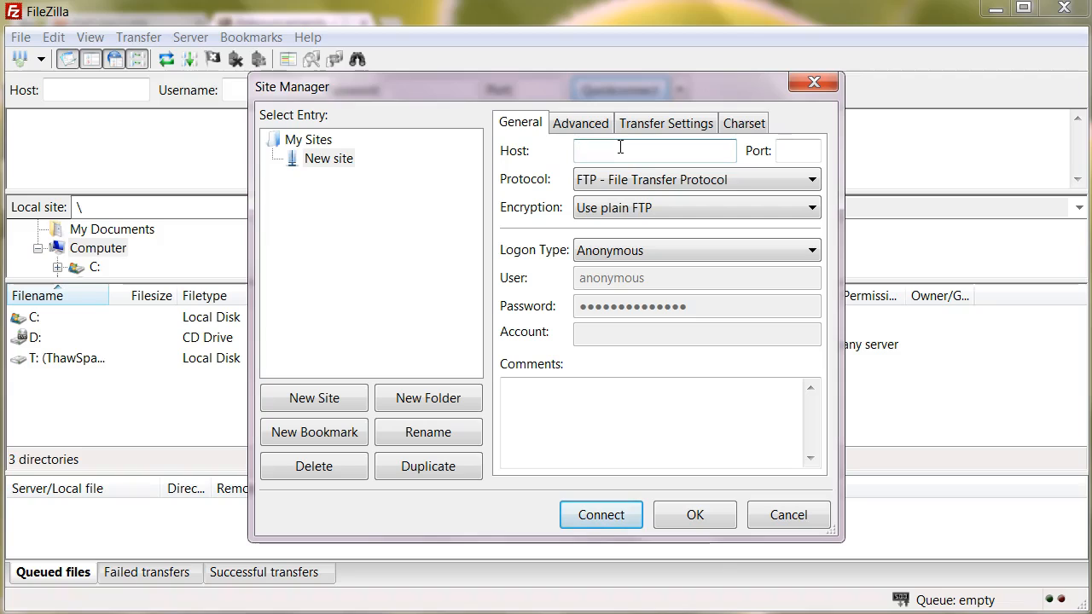
Enter the student's web host address as the site's host, with port 21.
click(802, 151)
text(21)
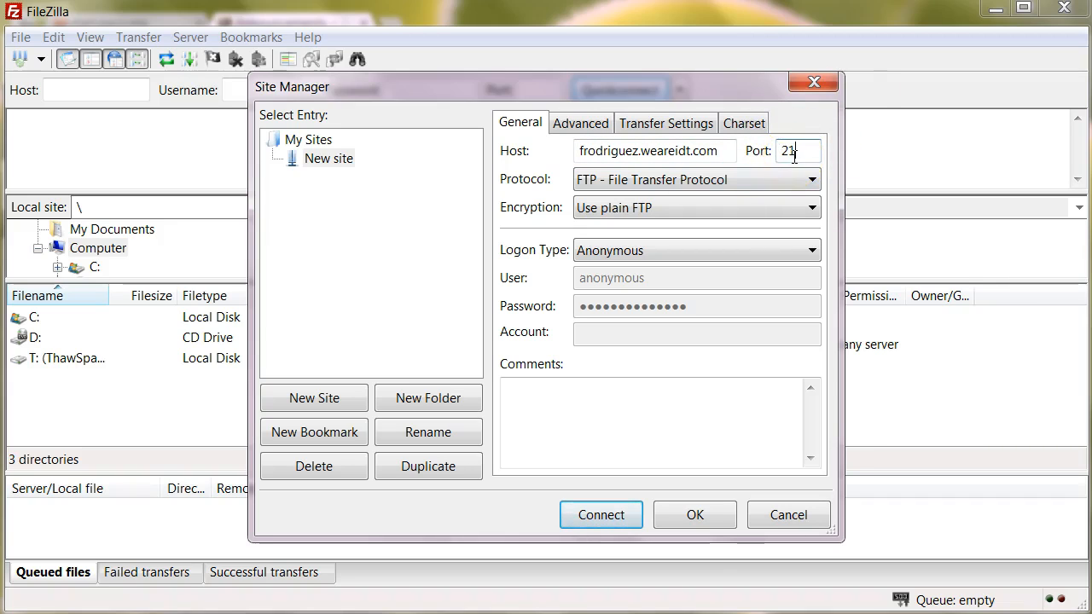
click(620, 208)
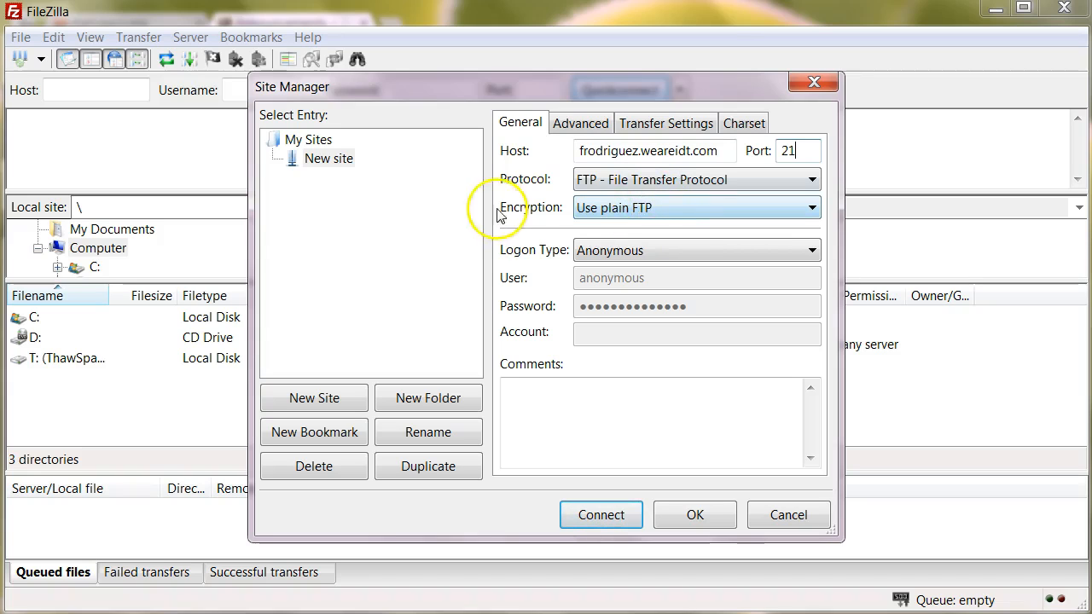
Switch the logon type to Normal and fill in the account's user name and password.
click(632, 252)
click(617, 288)
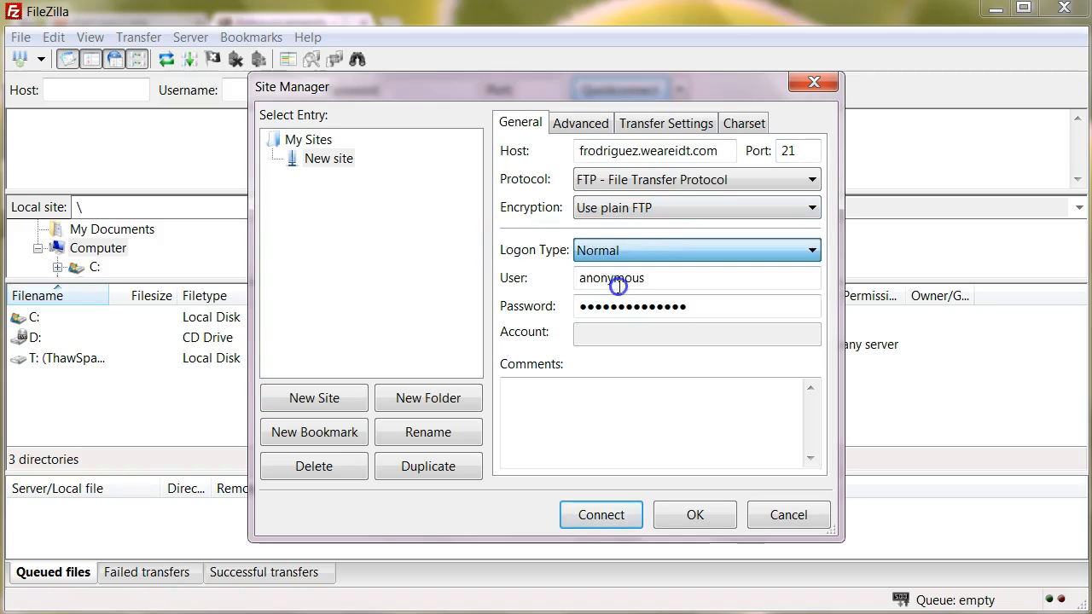
drag(655, 277, 372, 255)
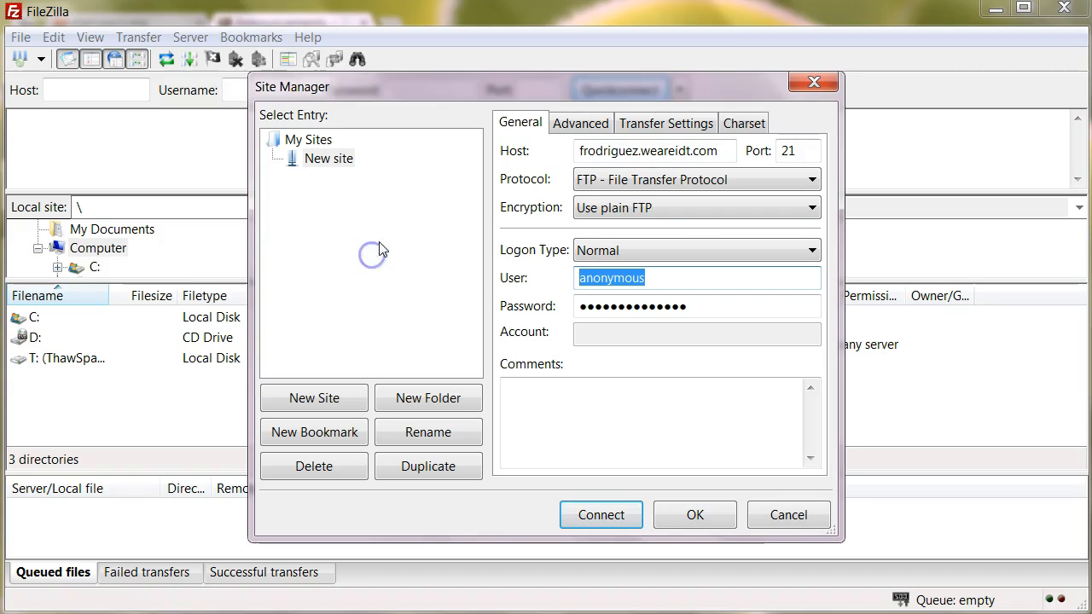
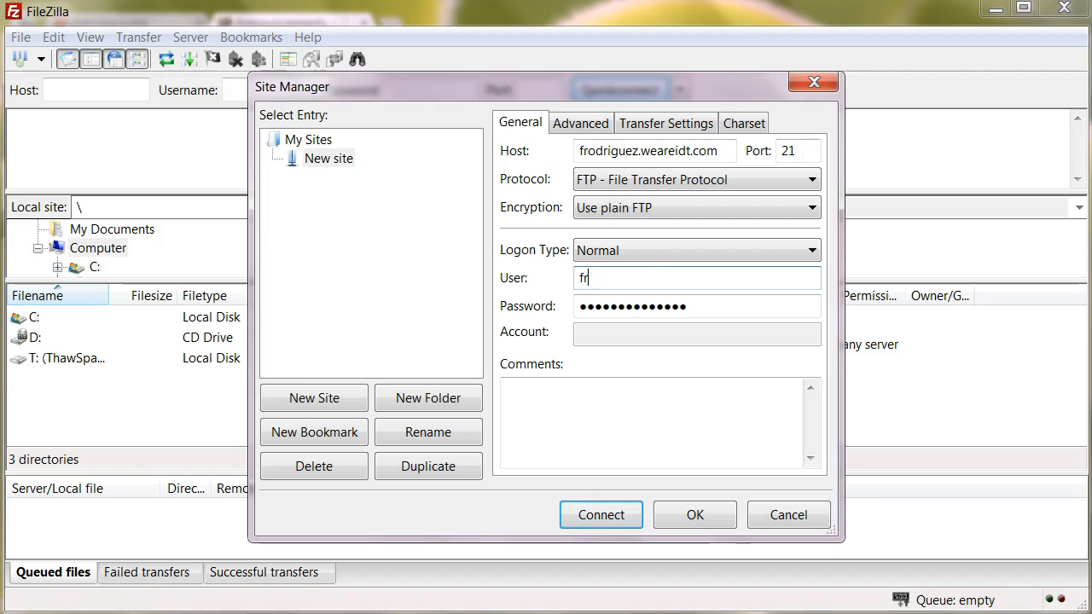
double_click(713, 306)
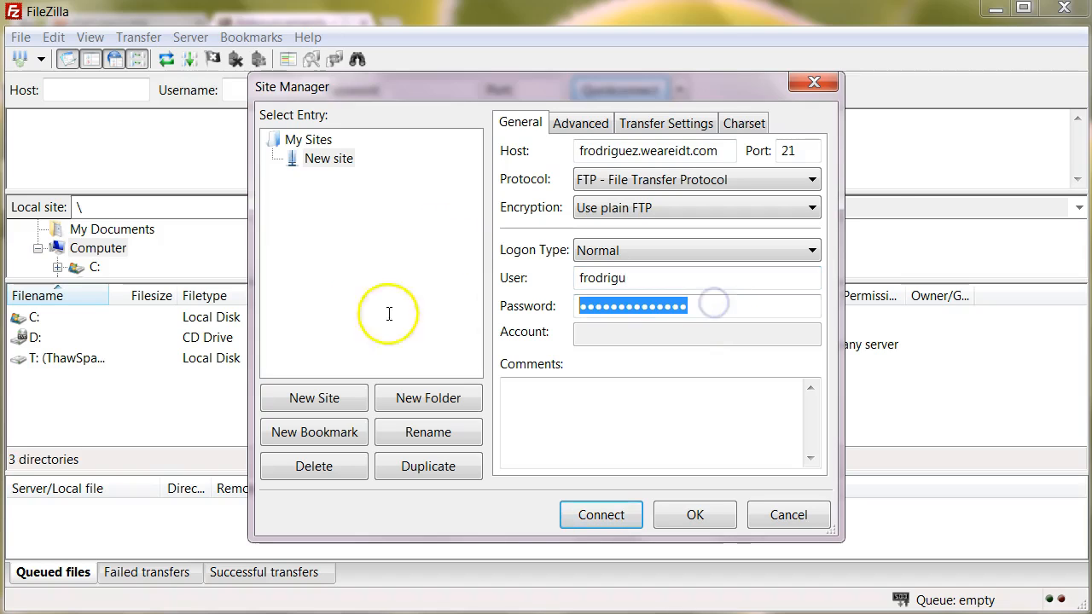
text(●)
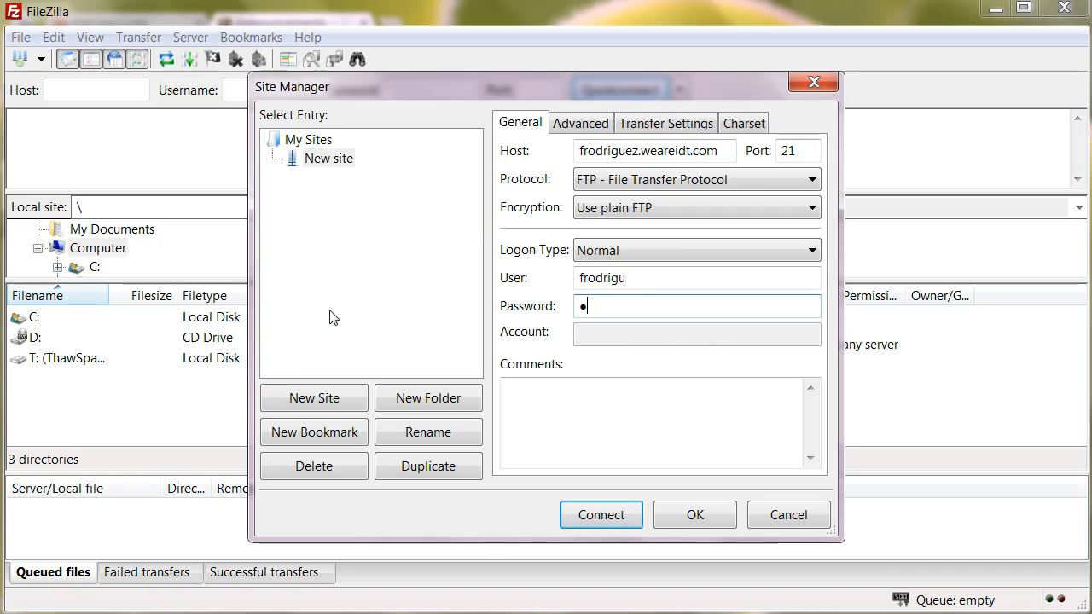
key(BackSpace)
text(●●●●●●●●●●●)
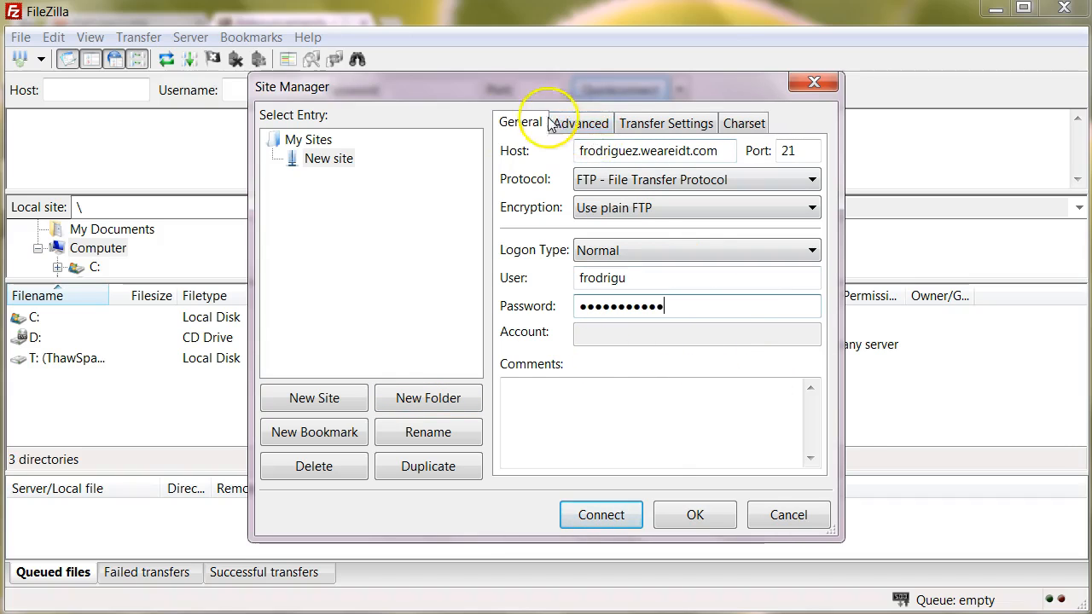
On the Advanced tab, make a new Desktop folder named web2 the default local directory.
click(588, 131)
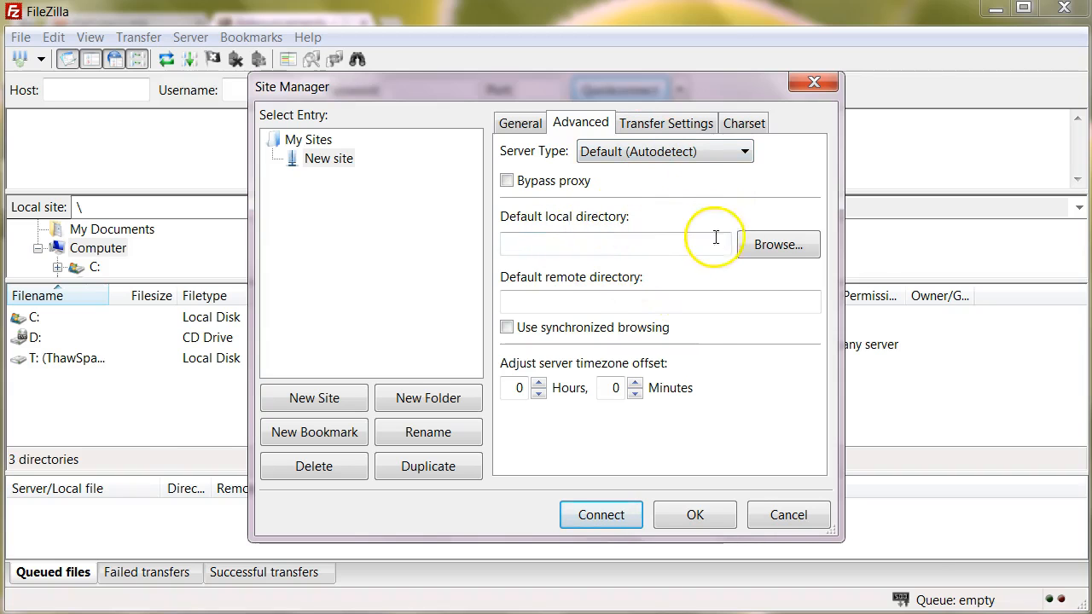
click(773, 245)
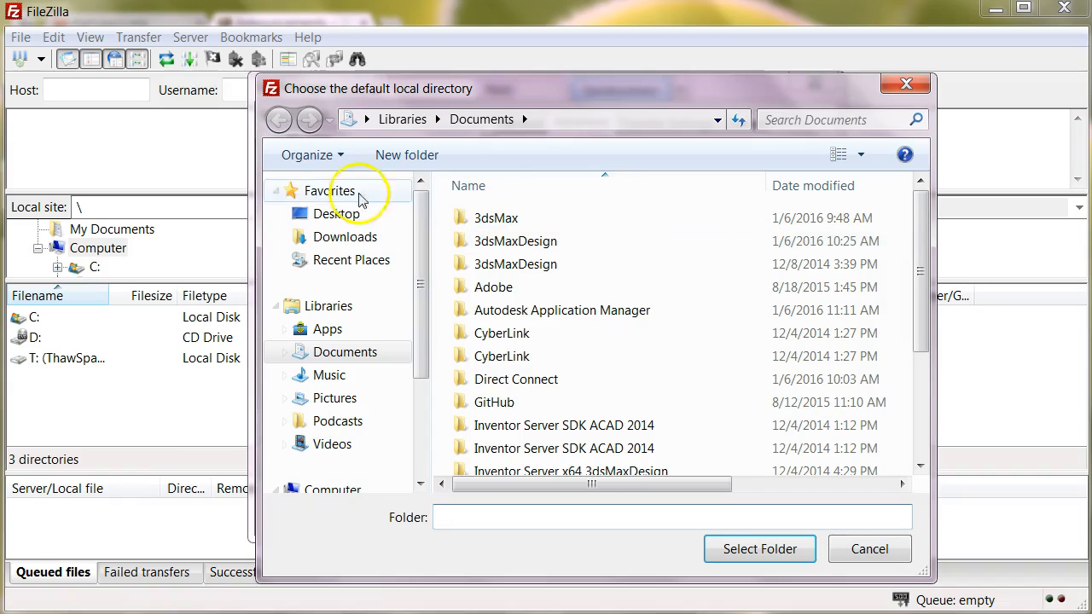
click(341, 214)
click(350, 213)
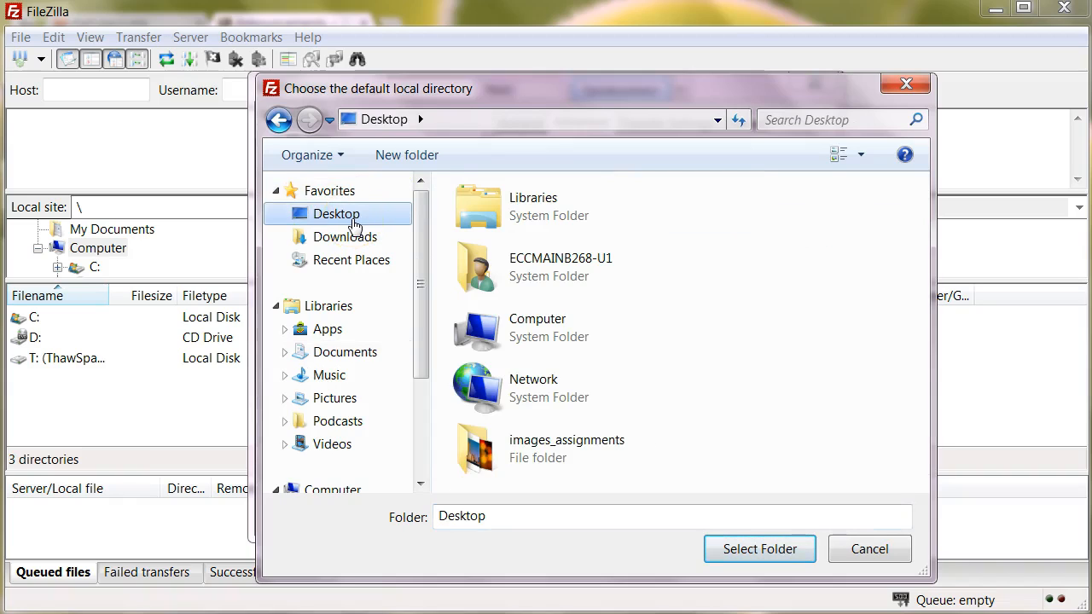
click(355, 220)
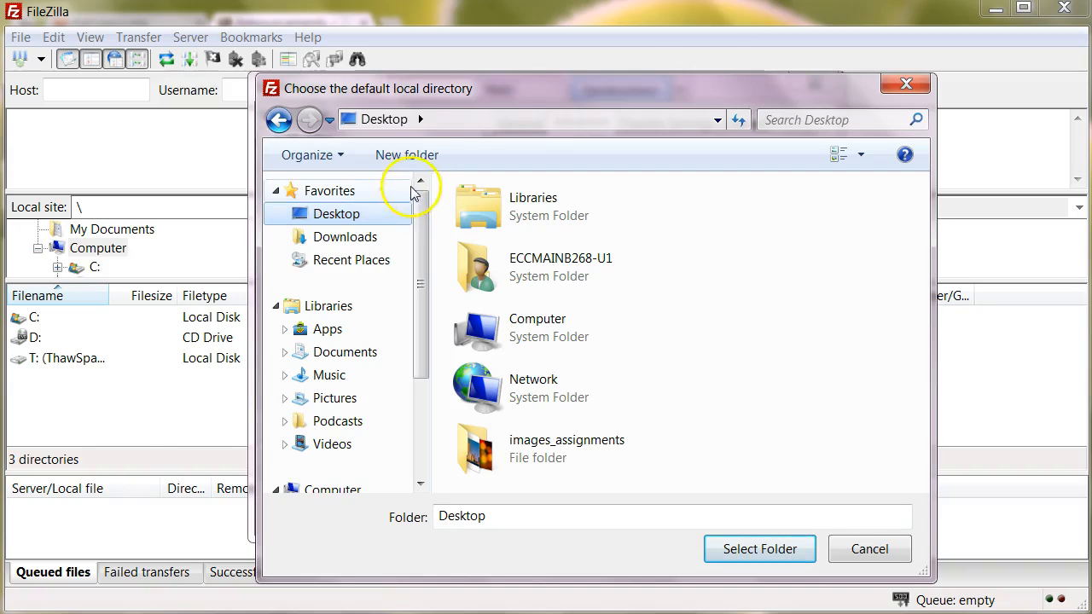
click(412, 157)
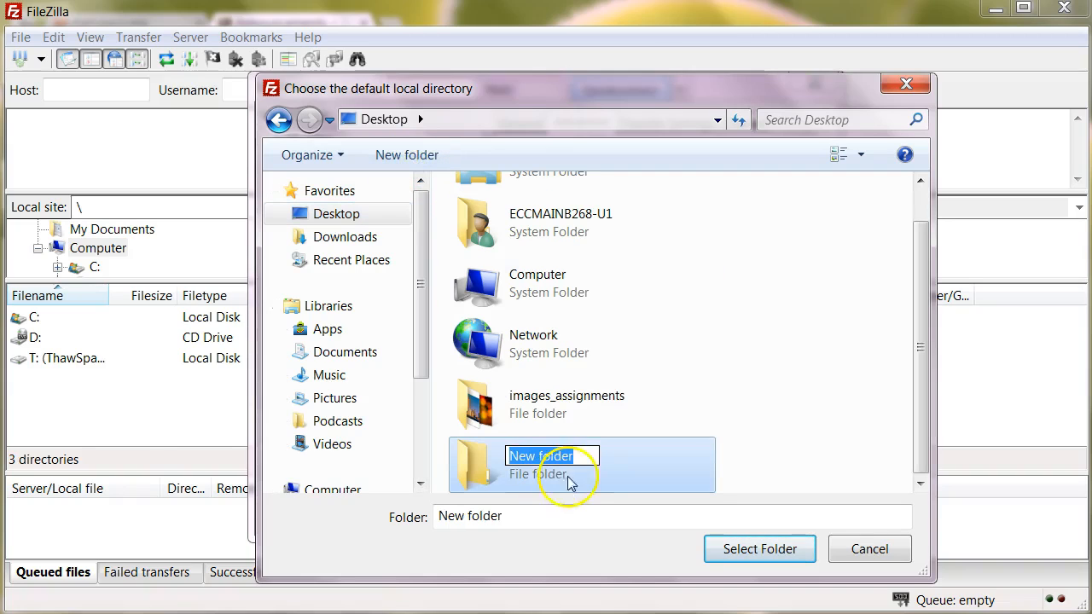
text(web2)
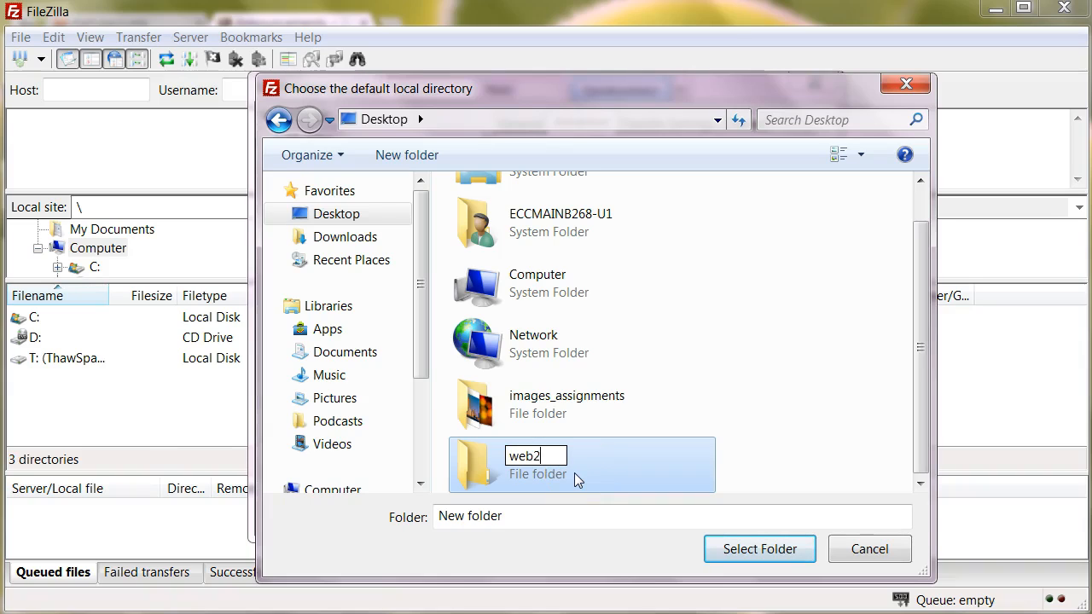
key(Return)
click(553, 475)
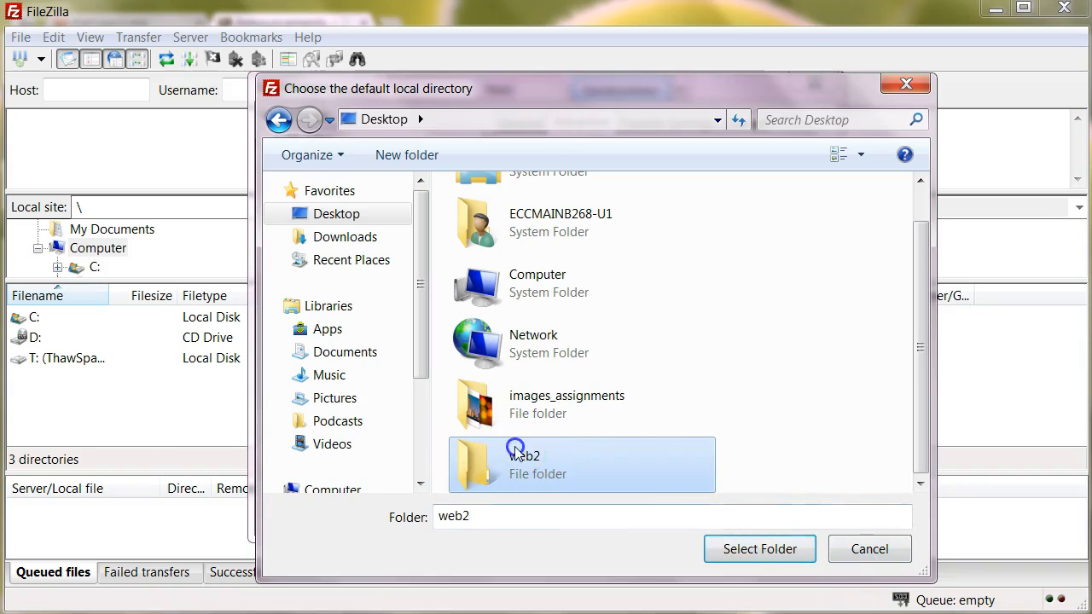
click(765, 552)
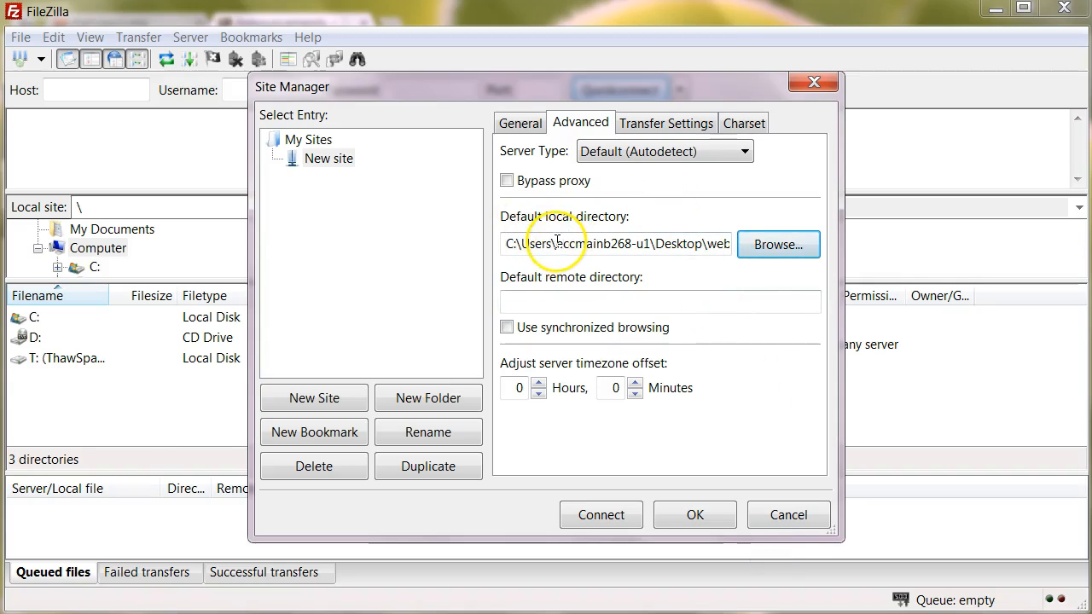
Set the default remote directory to /public_html and connect to the server.
drag(563, 243, 764, 244)
click(710, 244)
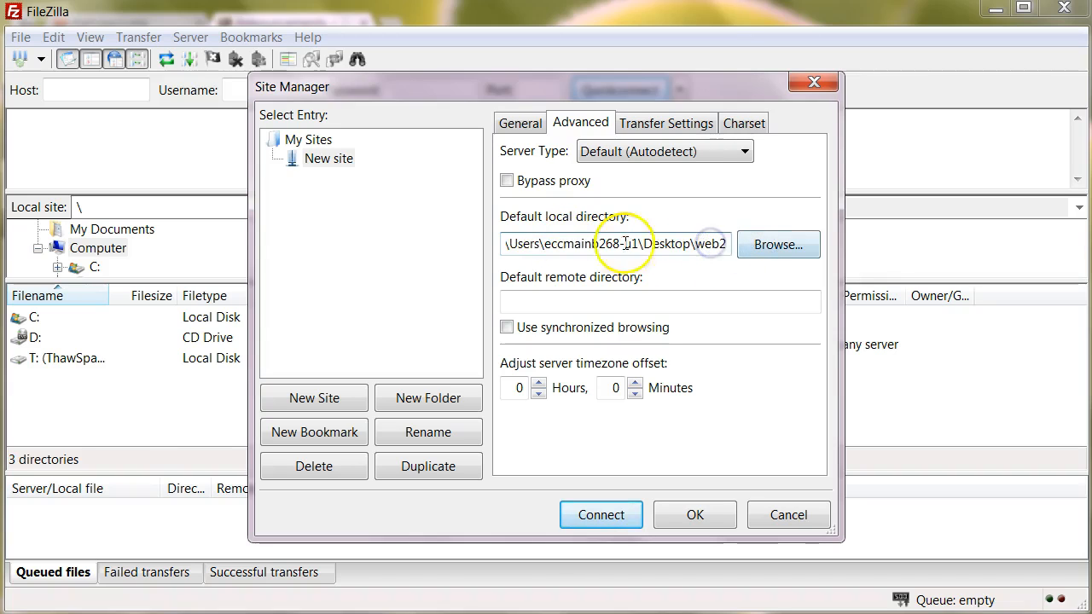
click(597, 302)
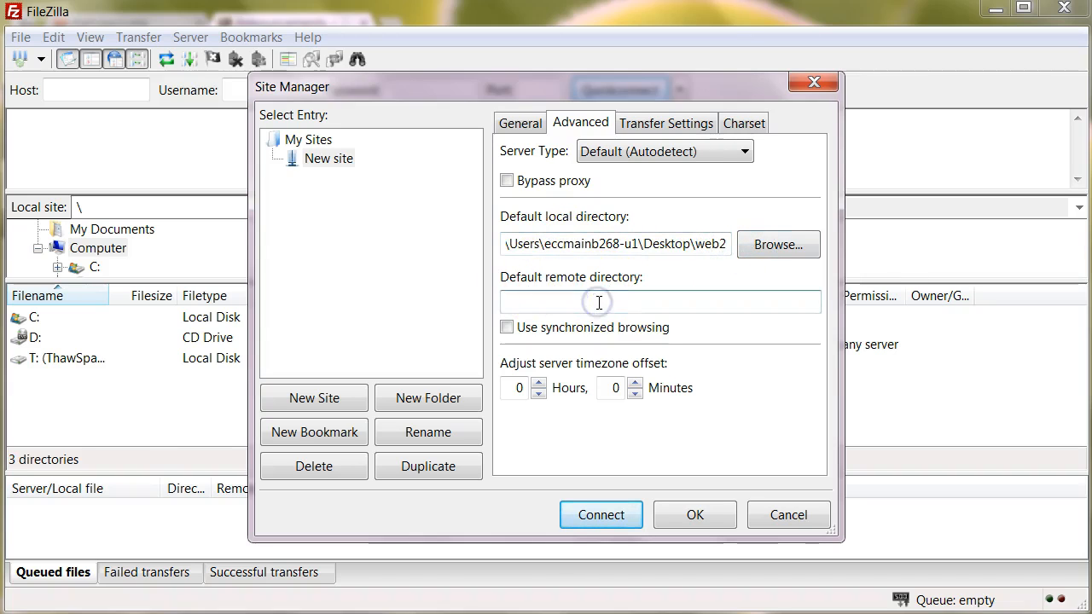
text(/)
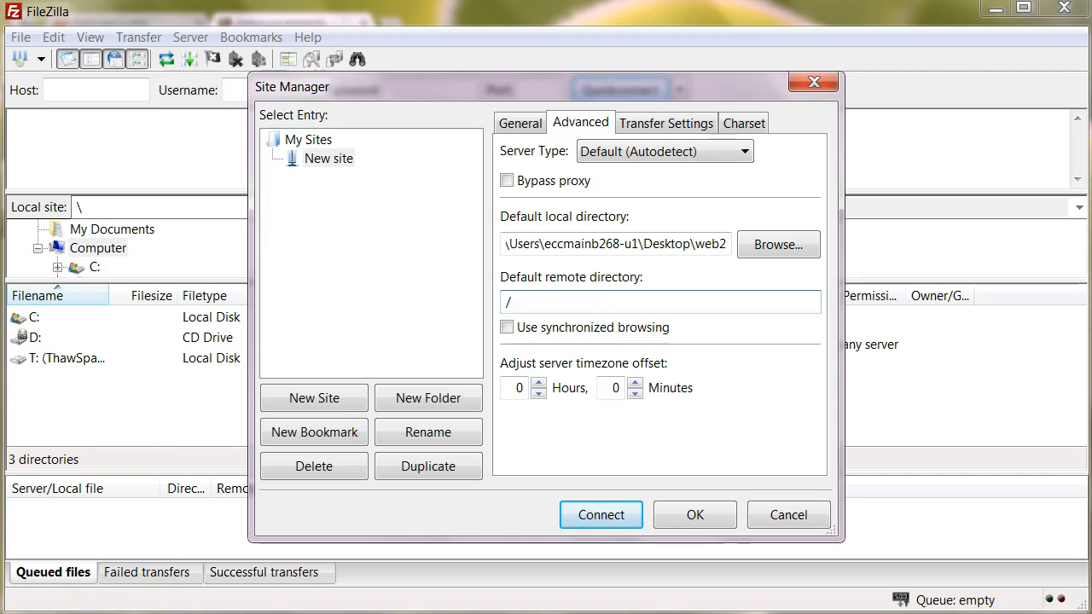
text(public_html/)
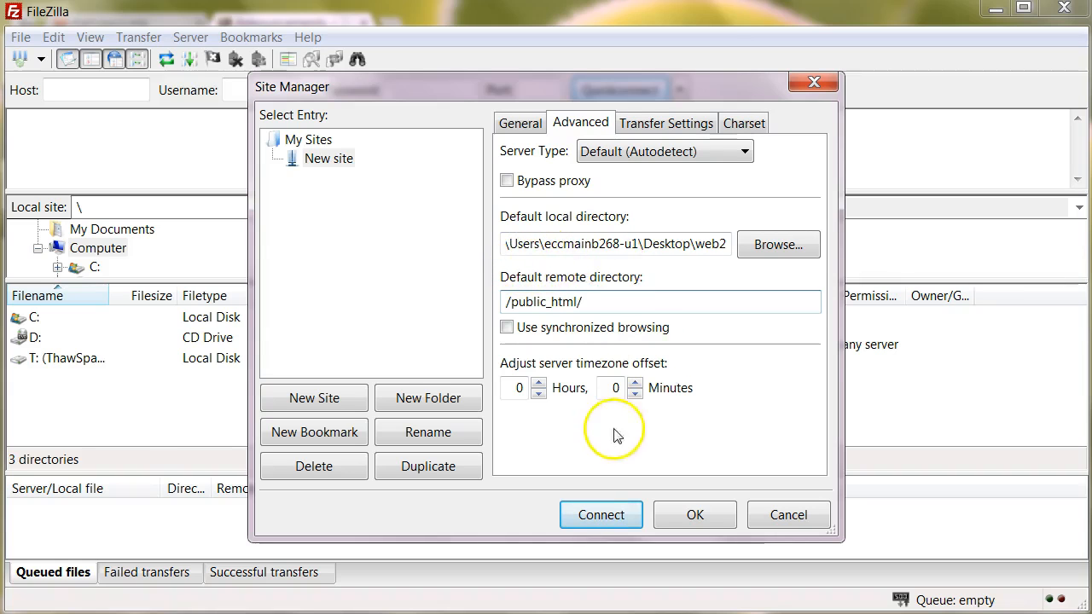
click(609, 517)
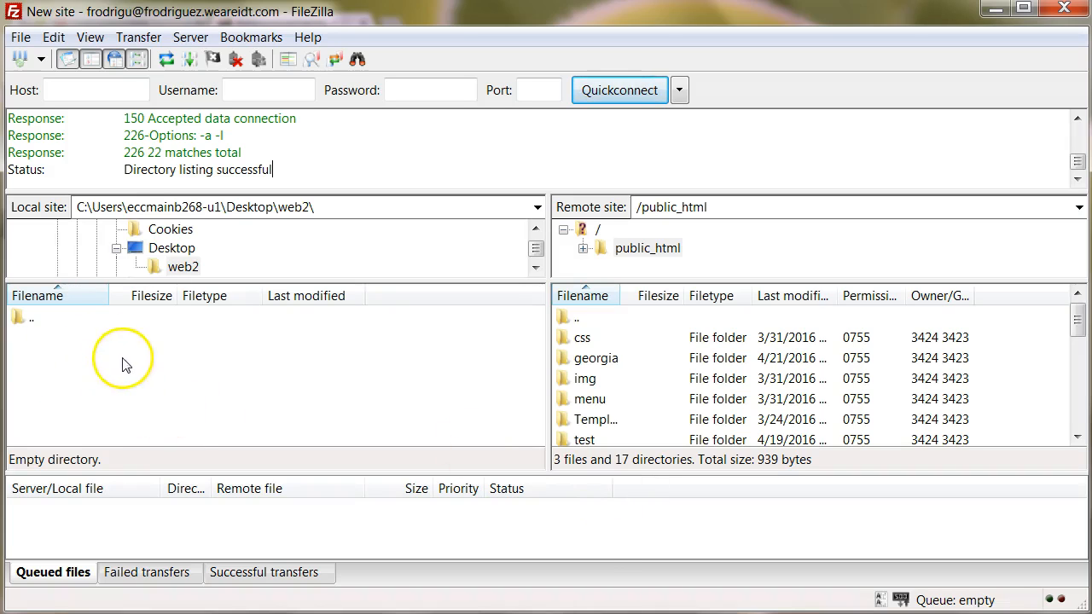
Widen the remote pane's Filename column so names like Templates show in full.
click(147, 368)
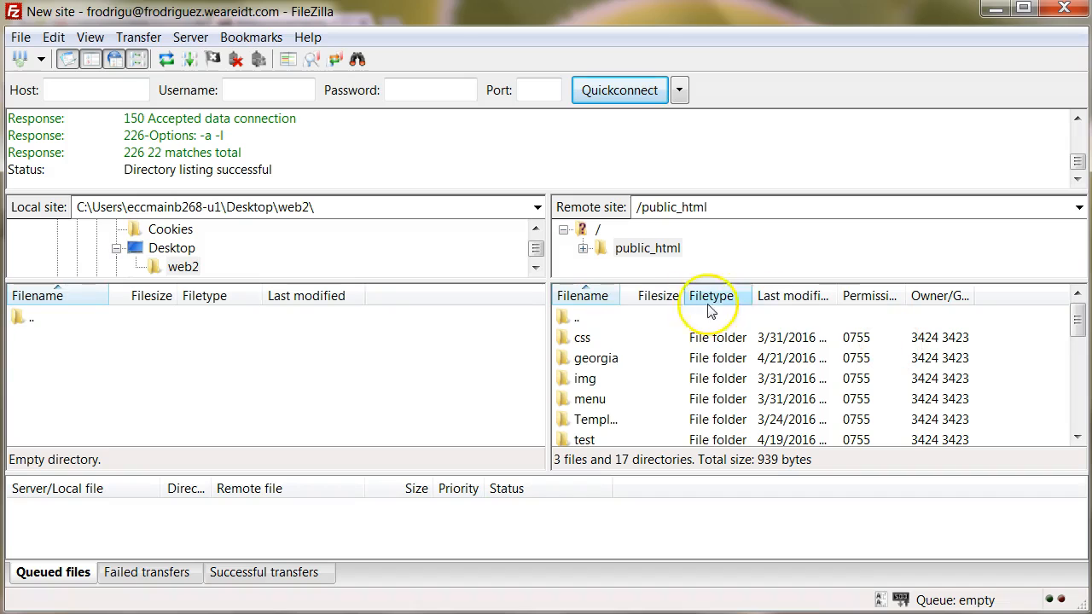
drag(622, 296, 672, 298)
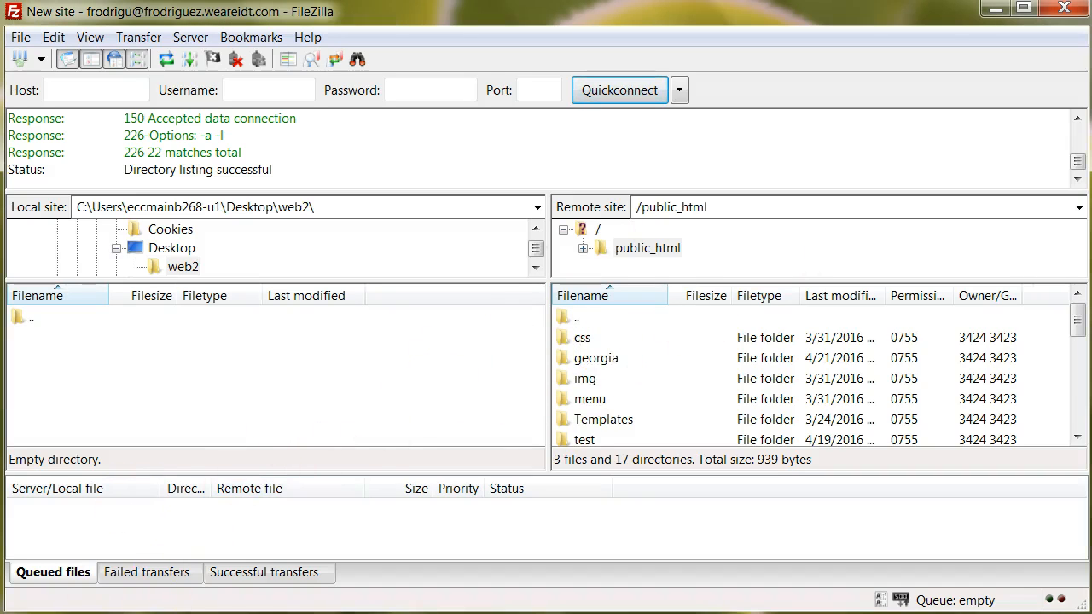
click(128, 613)
Load the student's course website in a new Chrome tab, then return to FileZilla.
click(239, 581)
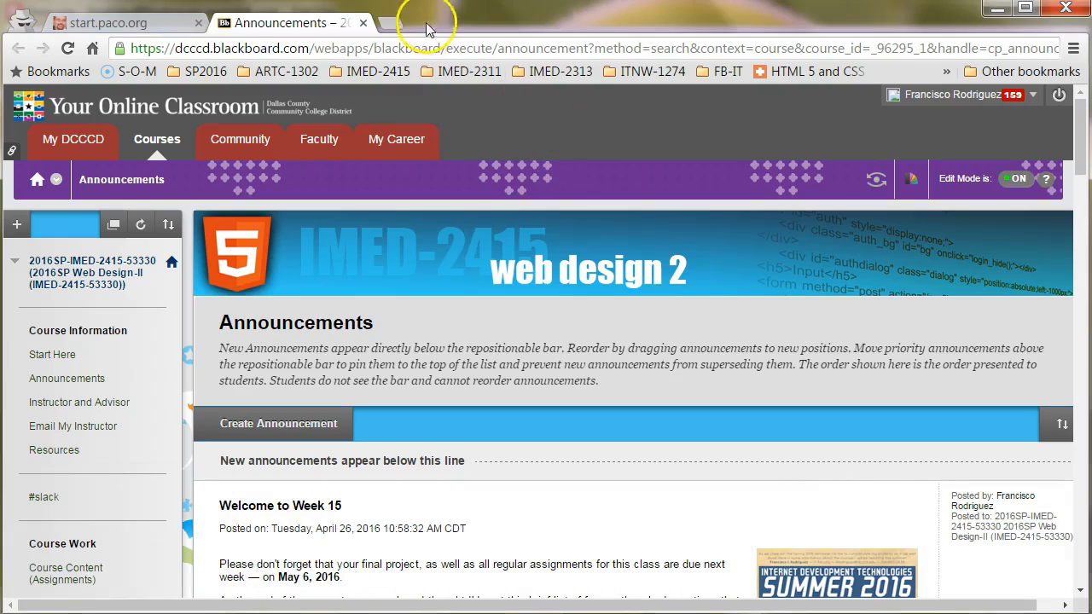
click(395, 24)
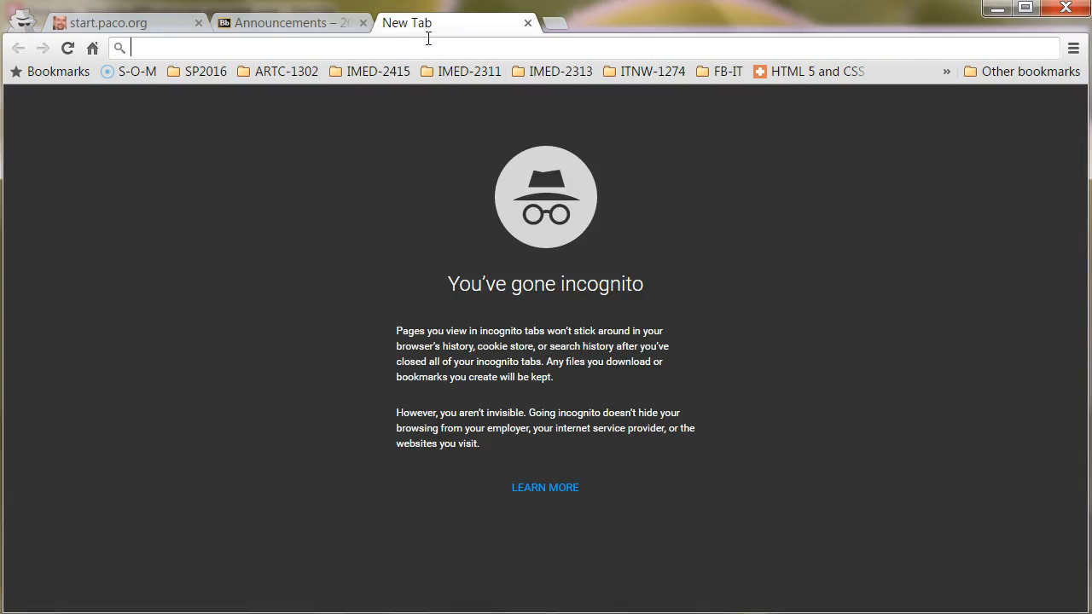
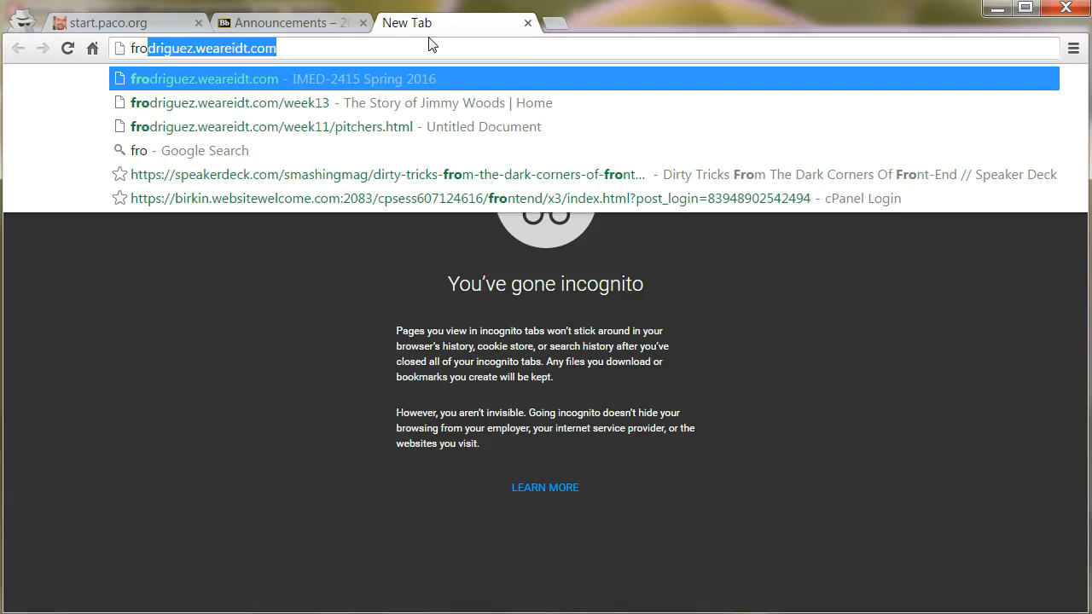
key(Return)
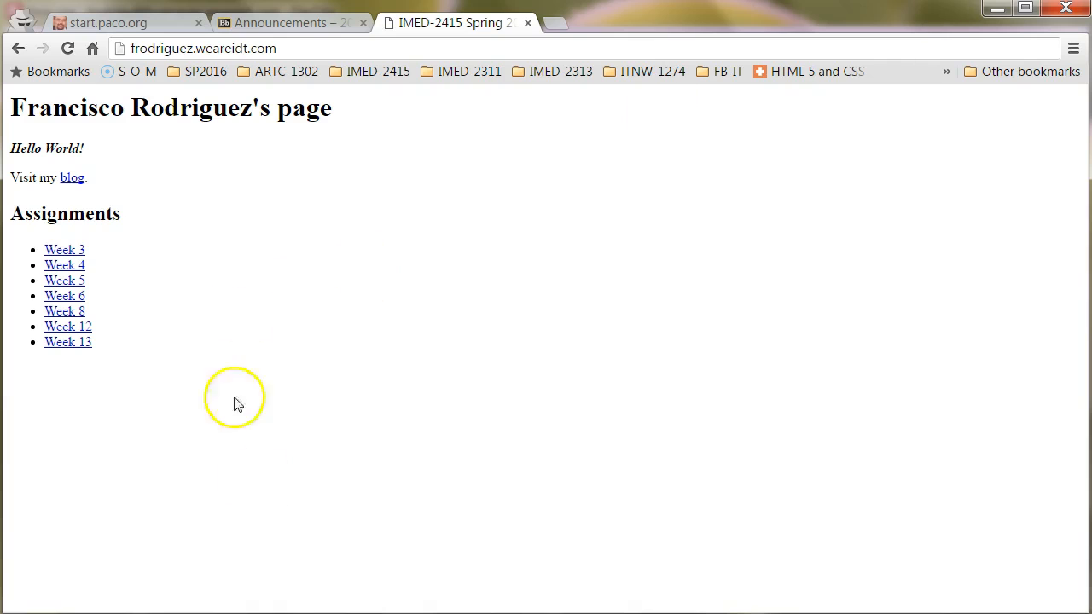
key(alt+Tab)
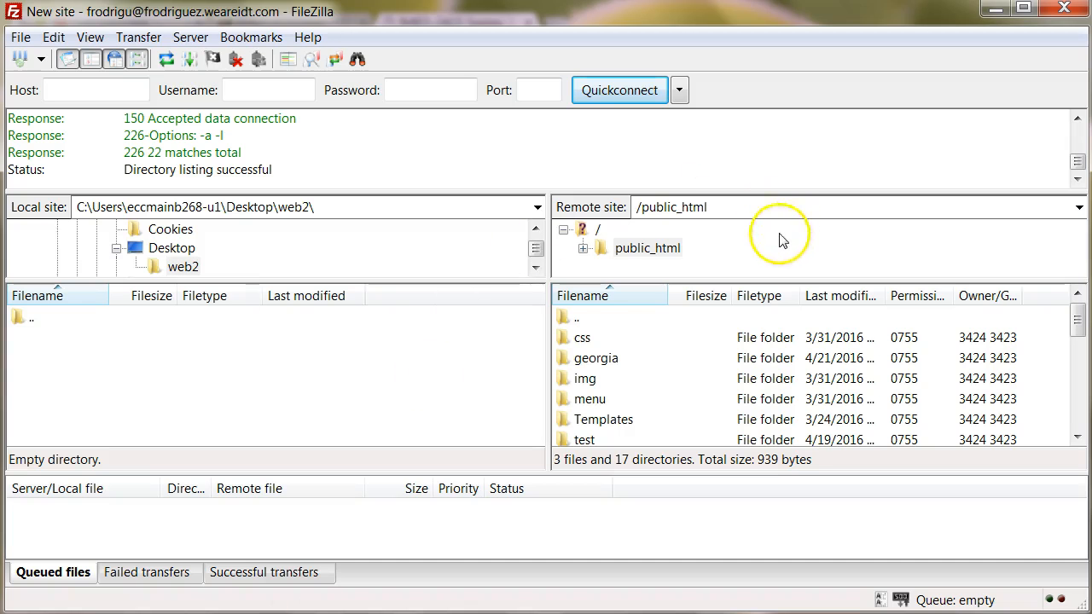
click(582, 337)
scroll(625, 350, down, 1)
scroll(628, 346, down, 5)
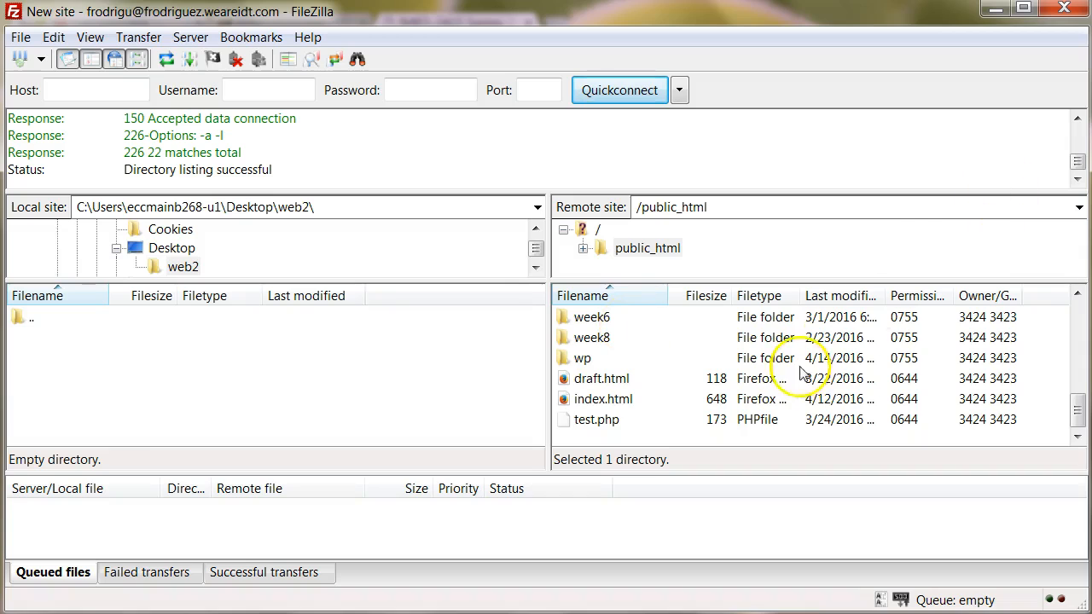
click(583, 358)
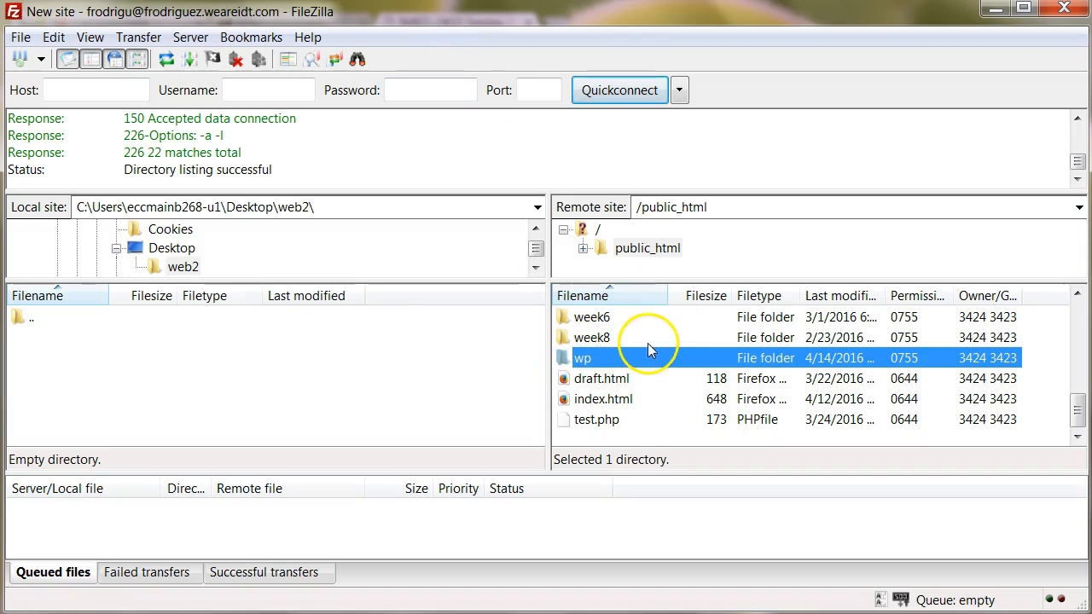
click(601, 381)
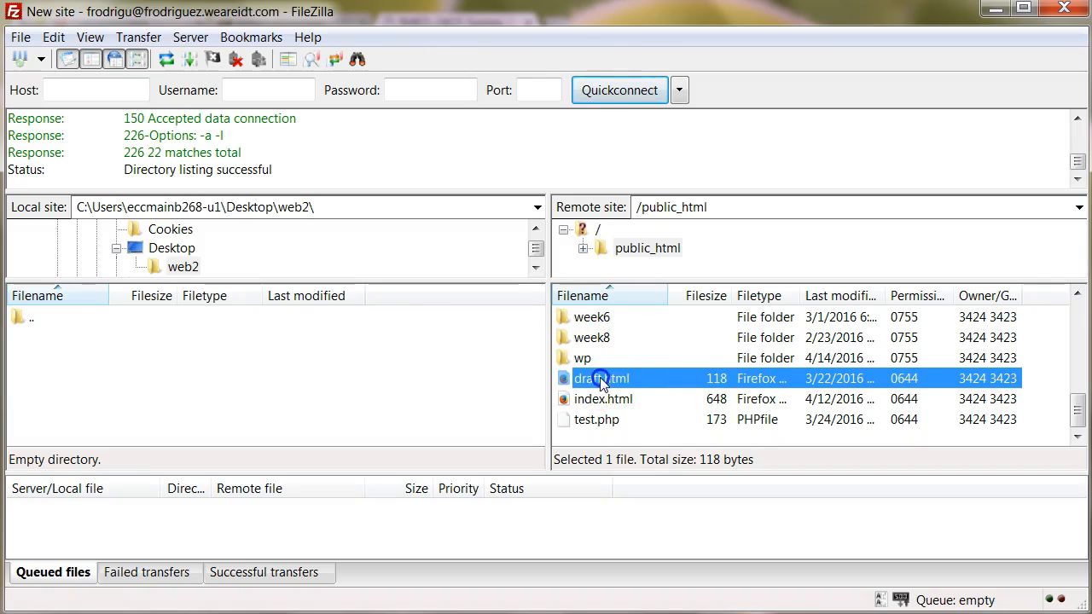
scroll(597, 356, up, 6)
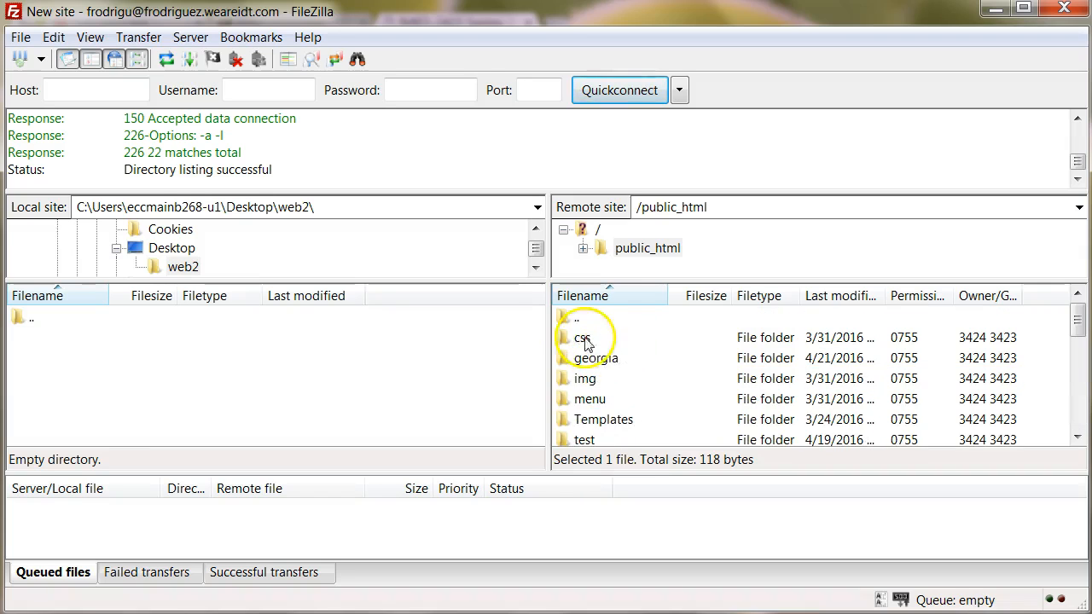
scroll(595, 350, down, 2)
scroll(599, 350, up, 2)
scroll(602, 367, down, 6)
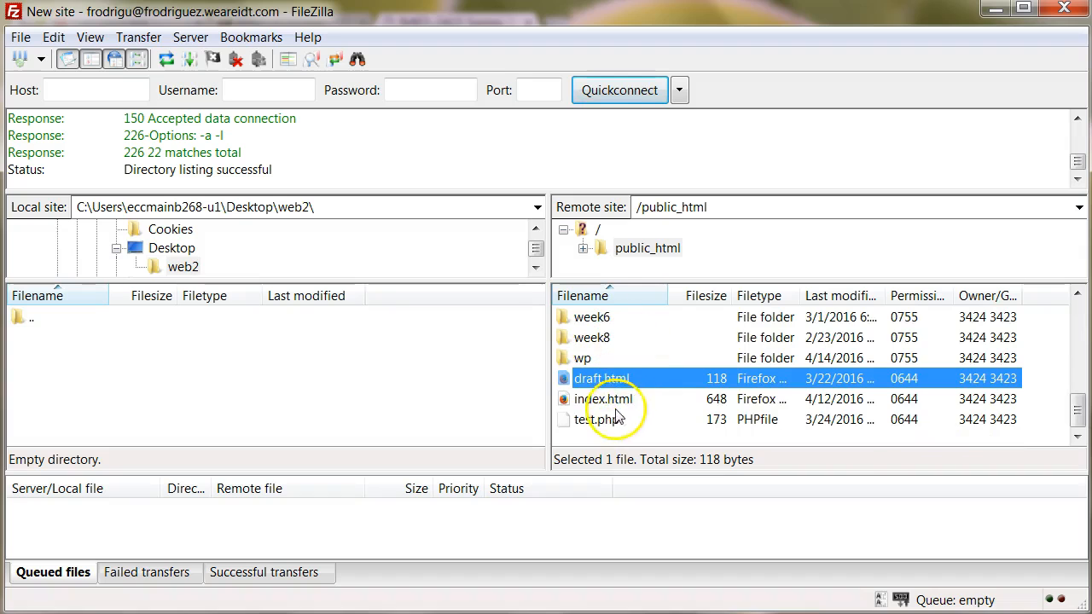
scroll(610, 401, up, 6)
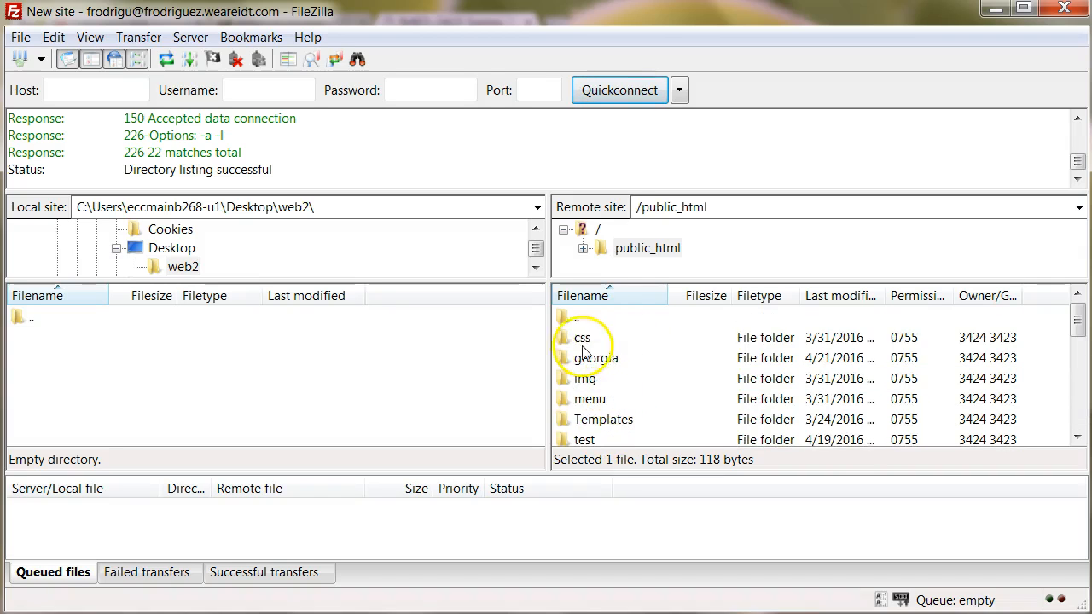
click(619, 338)
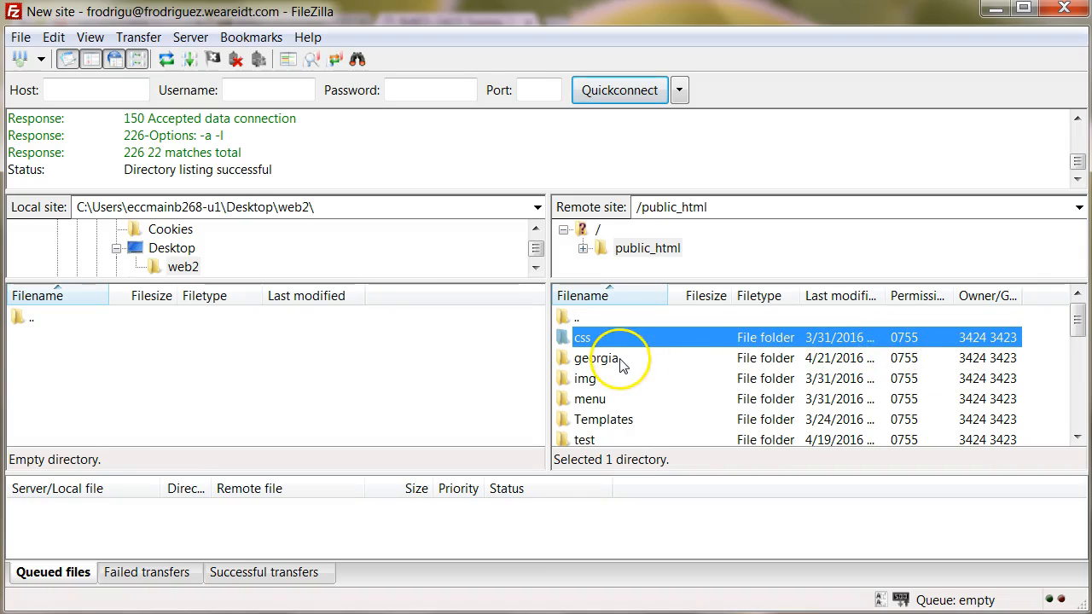
scroll(636, 352, down, 2)
scroll(635, 352, down, 3)
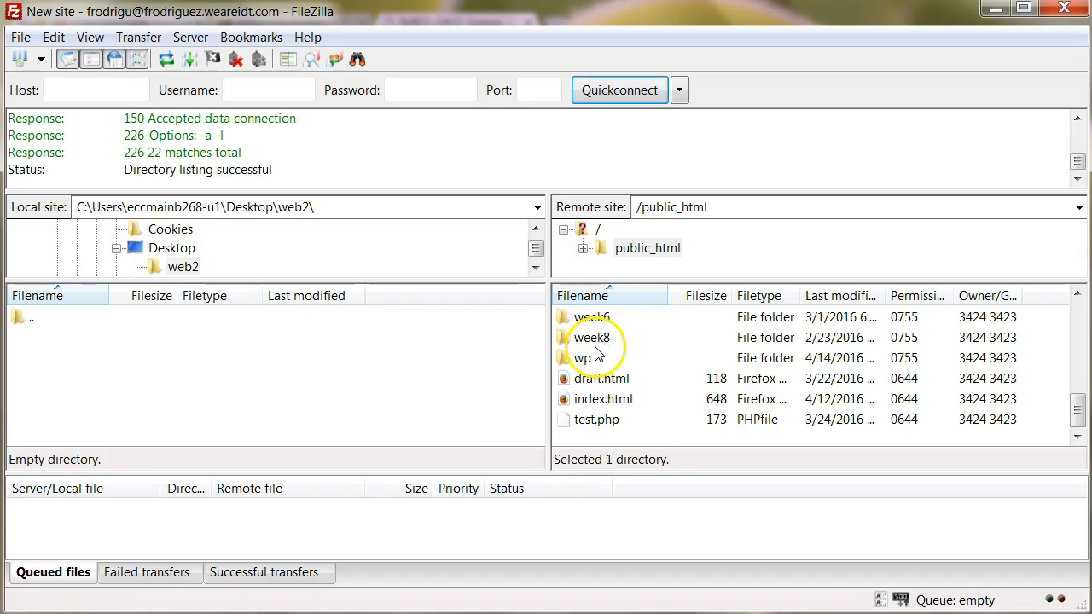
Select the 16 remote folders from css through week8, leaving out draft.html, index.html and test.php.
shift+click(593, 338)
scroll(666, 358, up, 1)
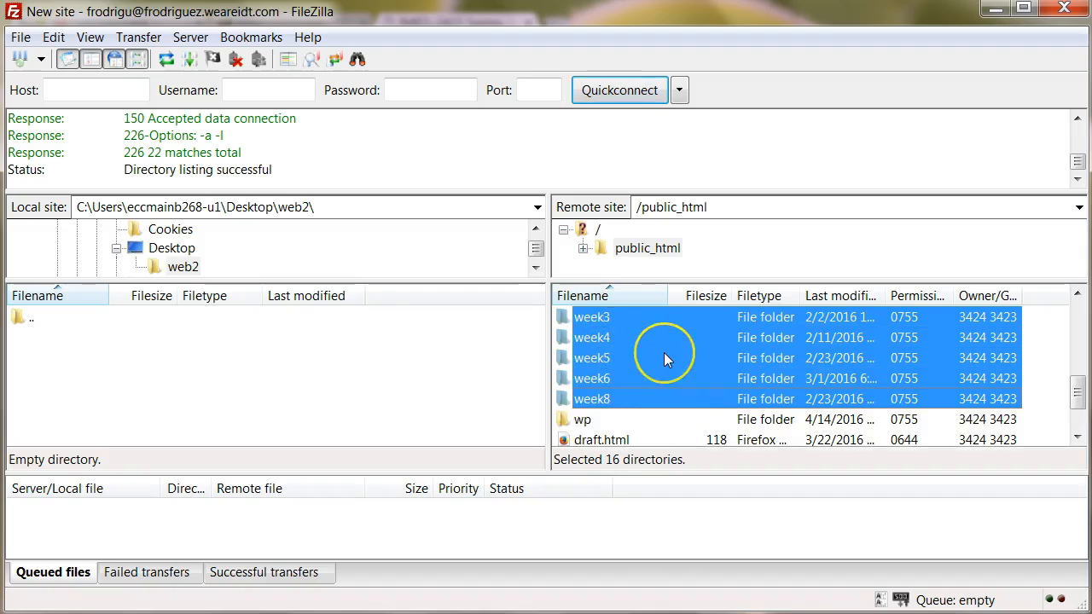
scroll(666, 356, up, 4)
scroll(593, 346, down, 3)
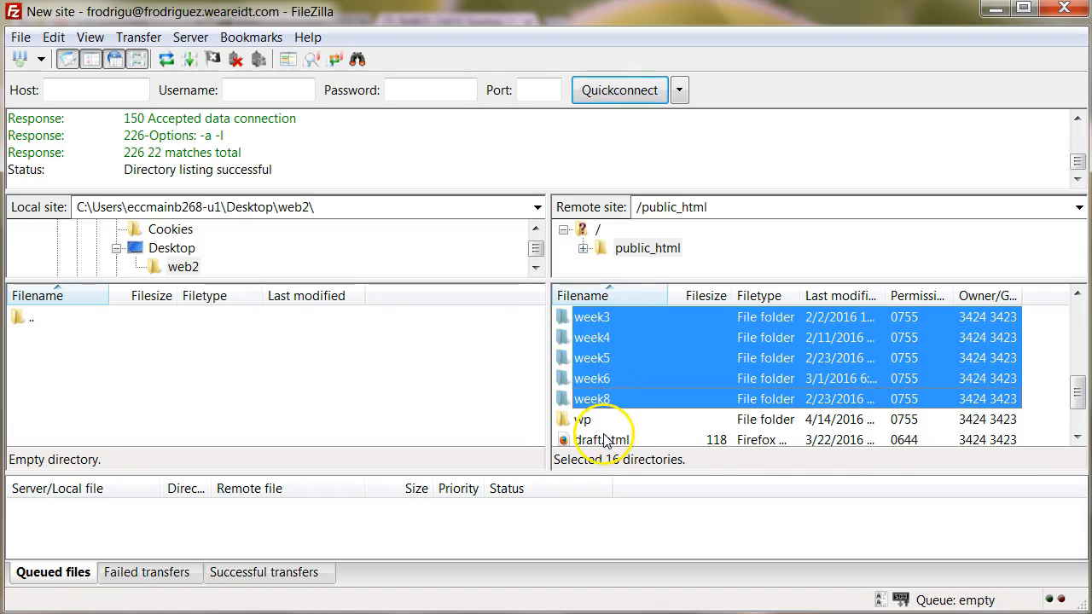
scroll(600, 411, down, 1)
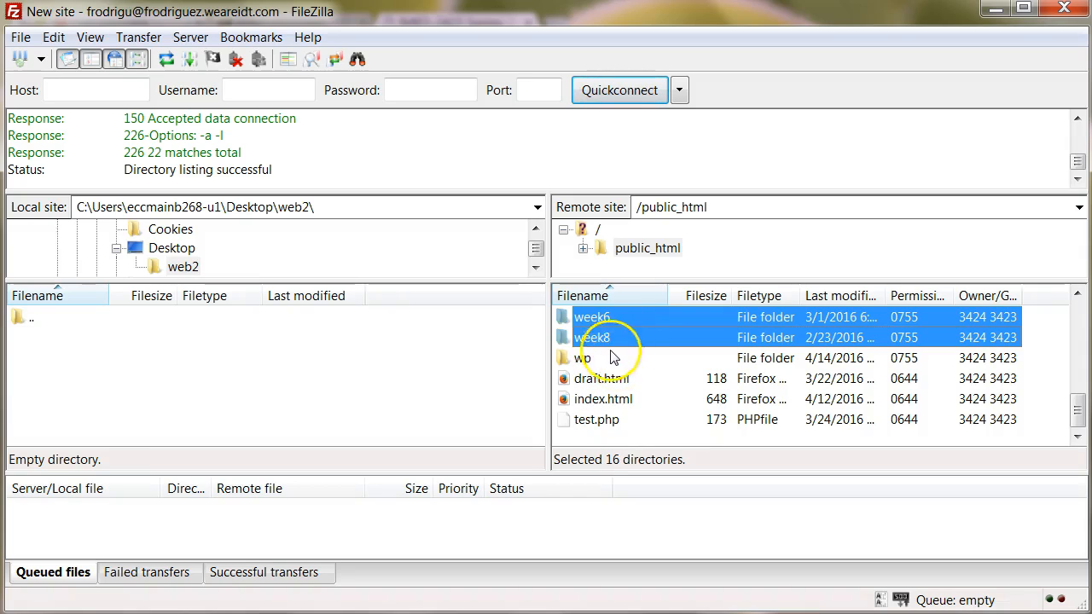
ctrl+click(601, 385)
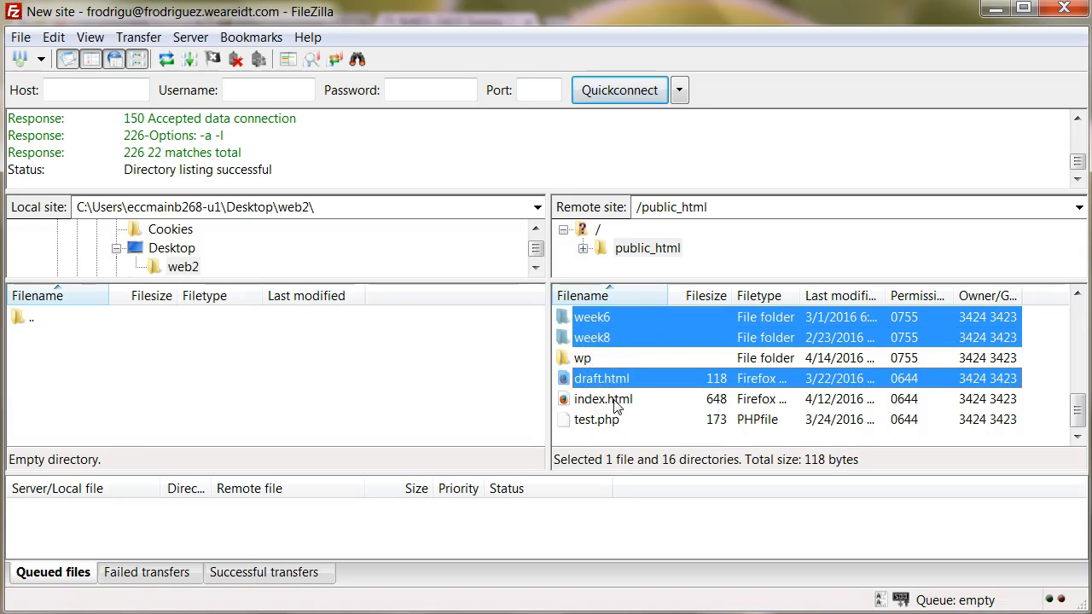
ctrl+click(609, 401)
ctrl+click(612, 421)
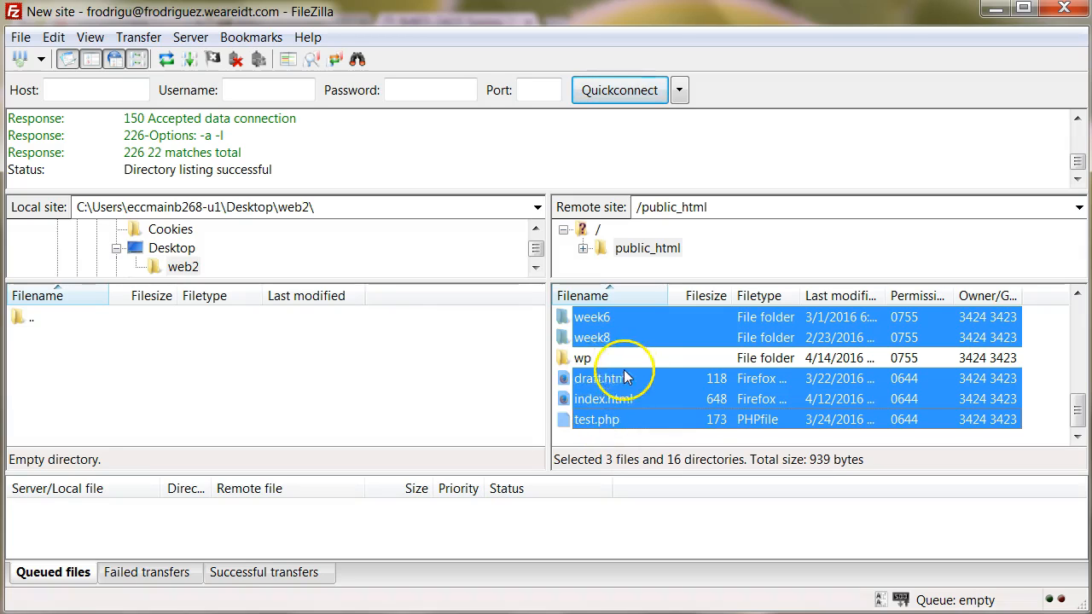
ctrl+click(608, 377)
ctrl+click(611, 398)
ctrl+click(602, 418)
scroll(659, 392, up, 3)
scroll(649, 384, up, 1)
scroll(621, 391, down, 5)
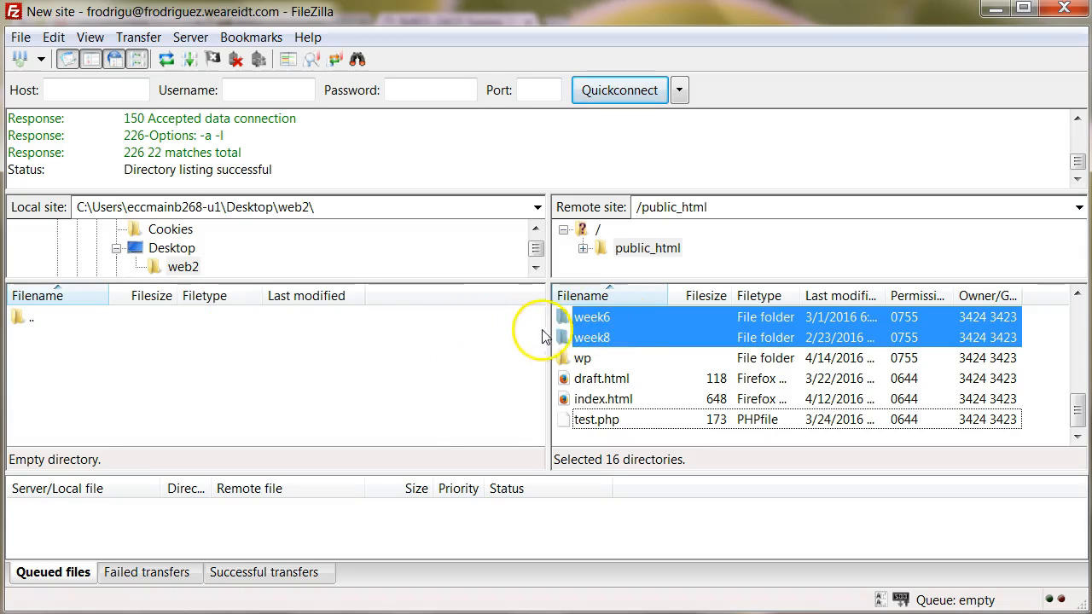
Download the selected folders into local web2 and check they arrived.
right_click(600, 331)
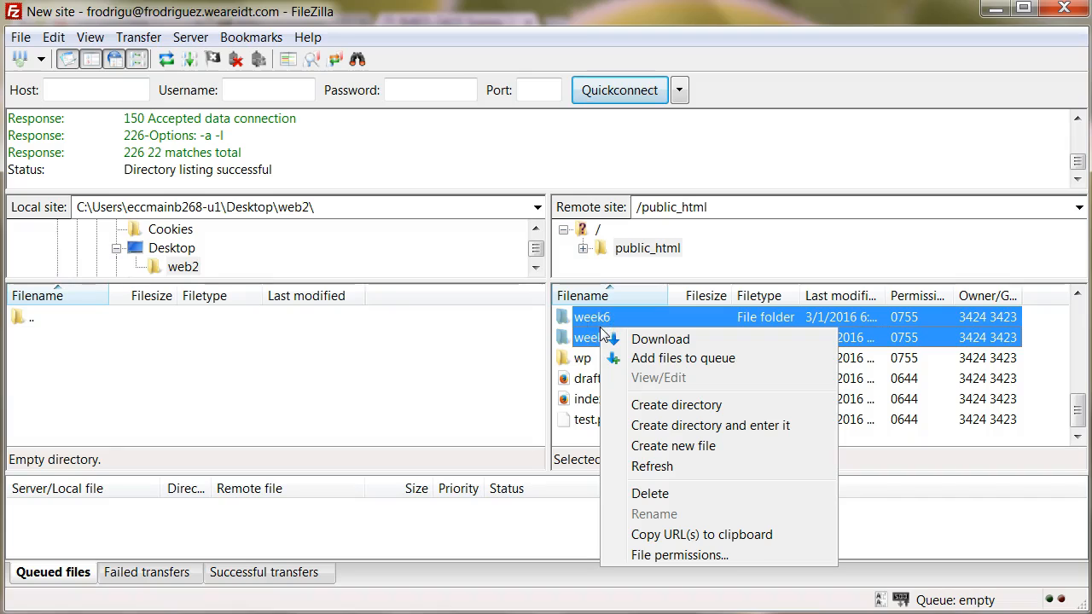
click(650, 339)
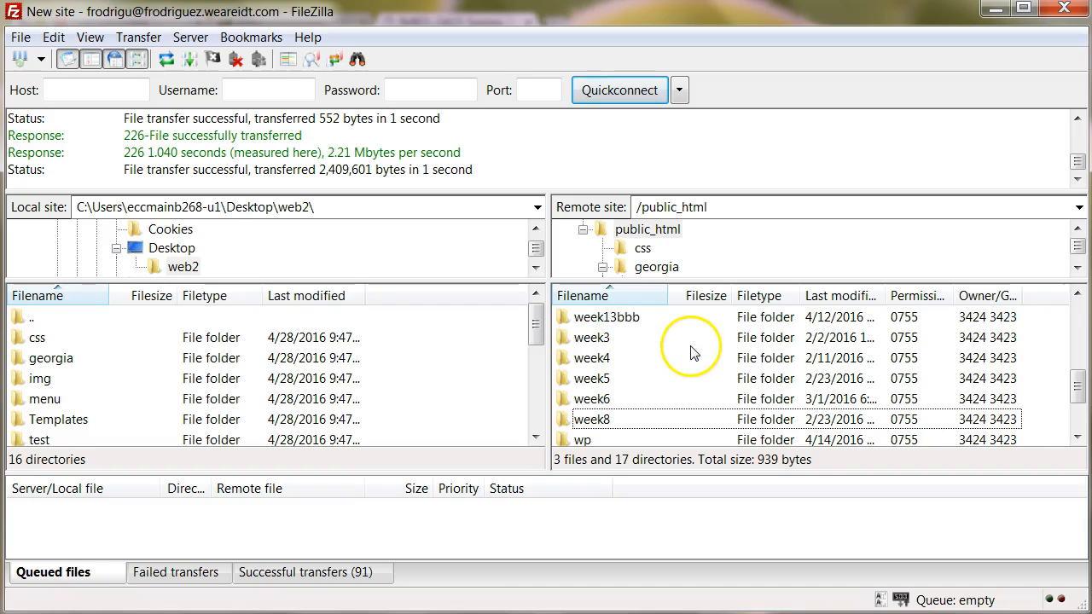
scroll(659, 350, down, 2)
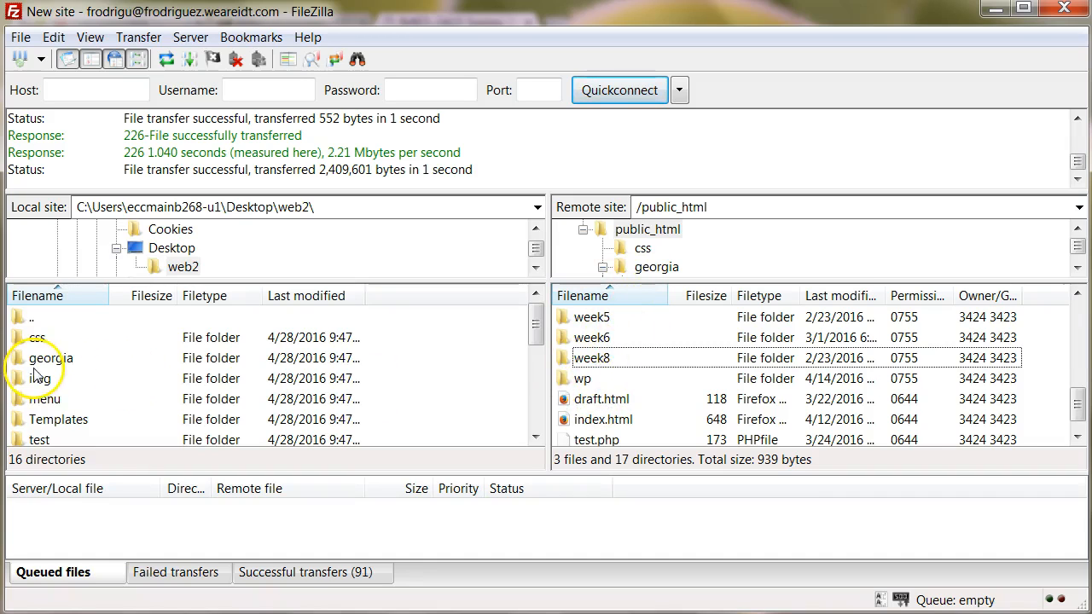
scroll(47, 367, down, 1)
click(75, 378)
scroll(75, 378, down, 4)
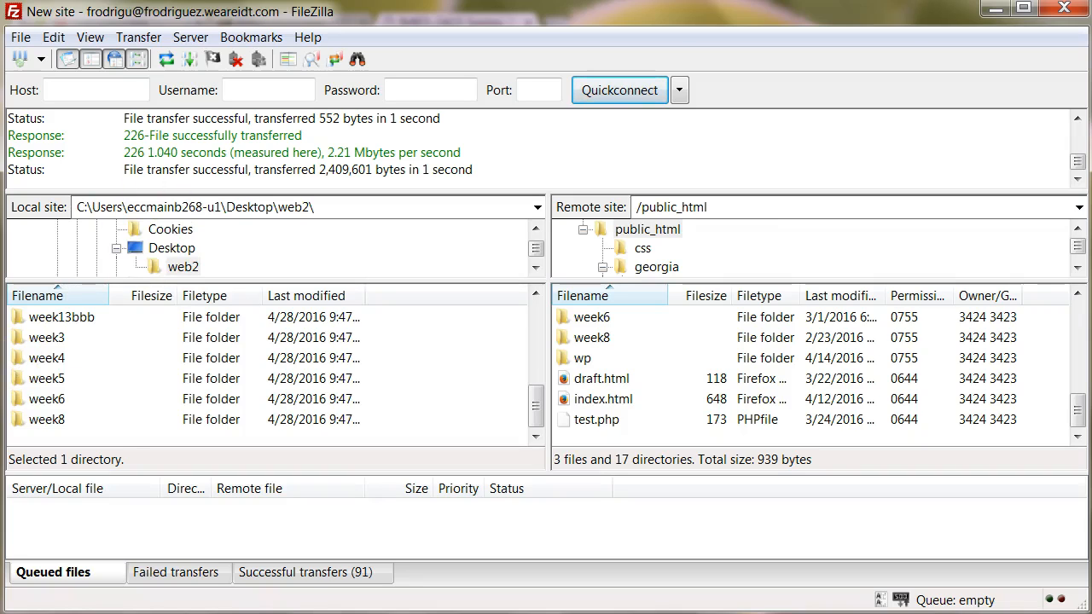
click(994, 9)
click(994, 8)
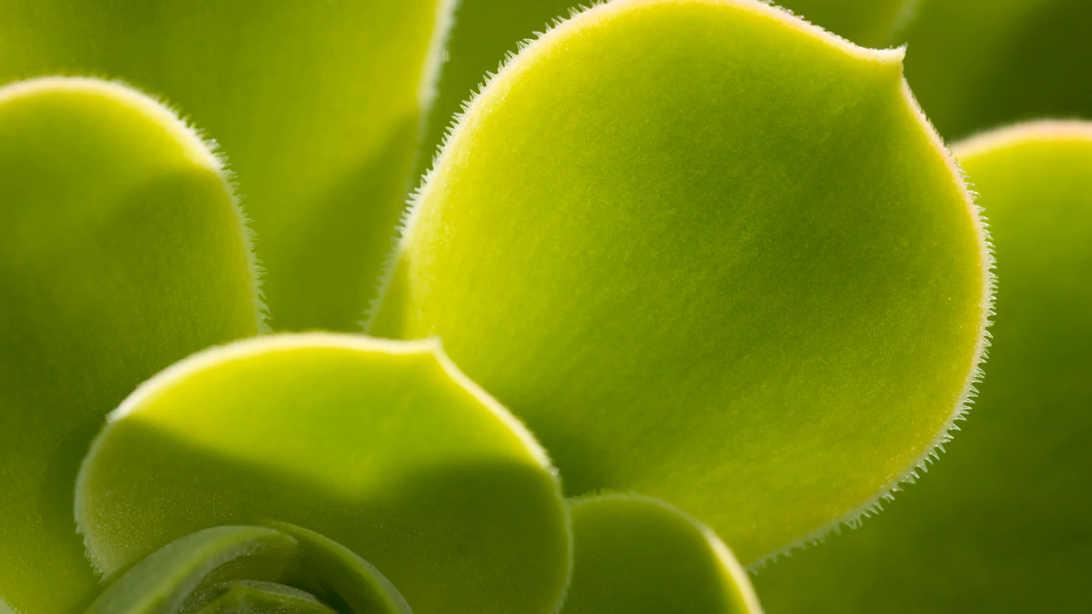
drag(395, 356, 204, 339)
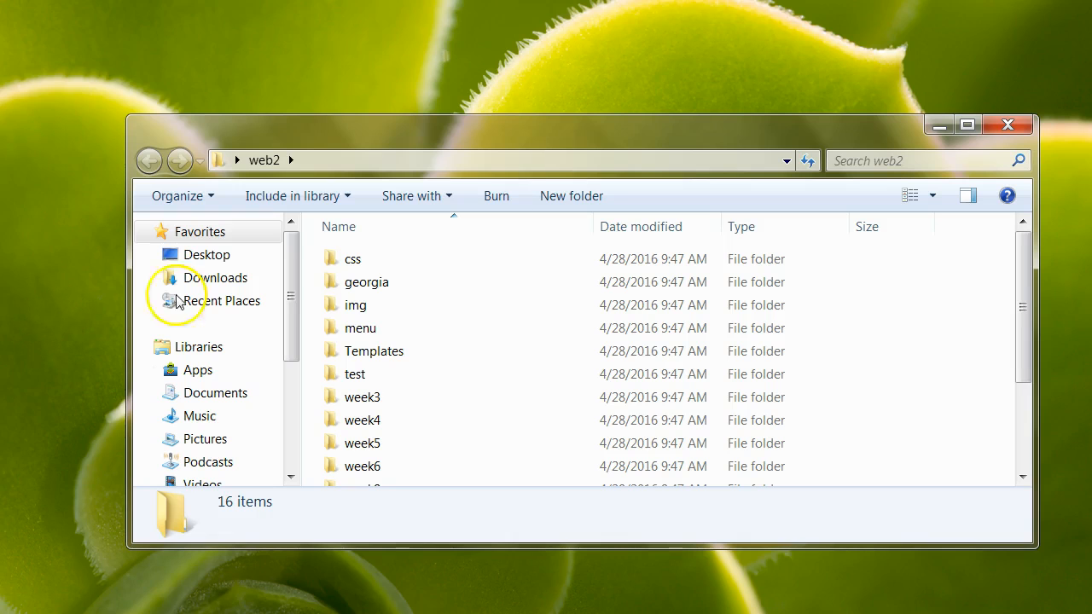
scroll(342, 273, down, 2)
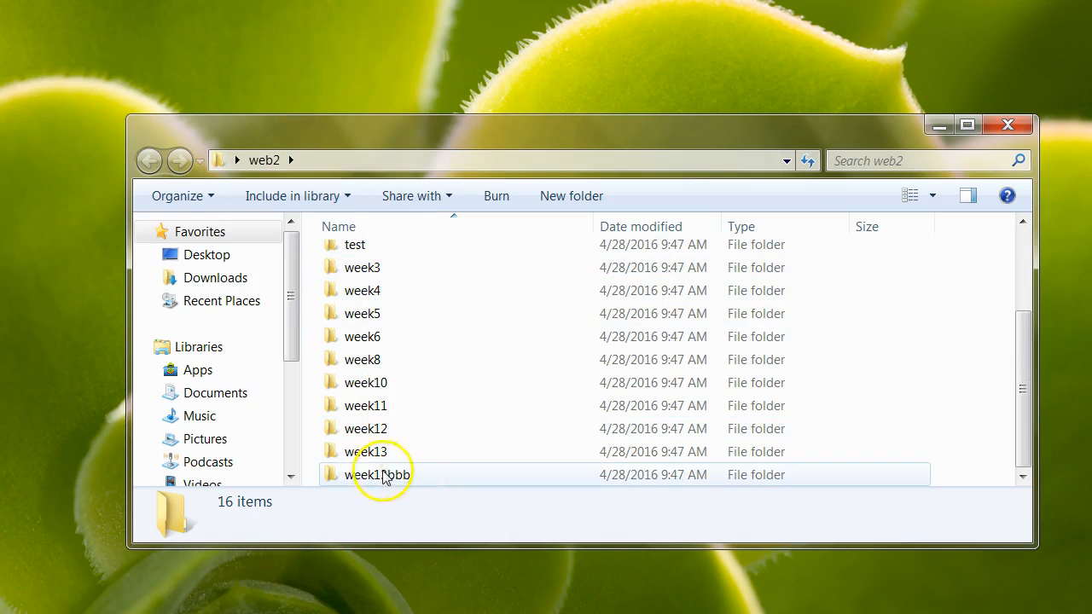
mouse_move(394, 476)
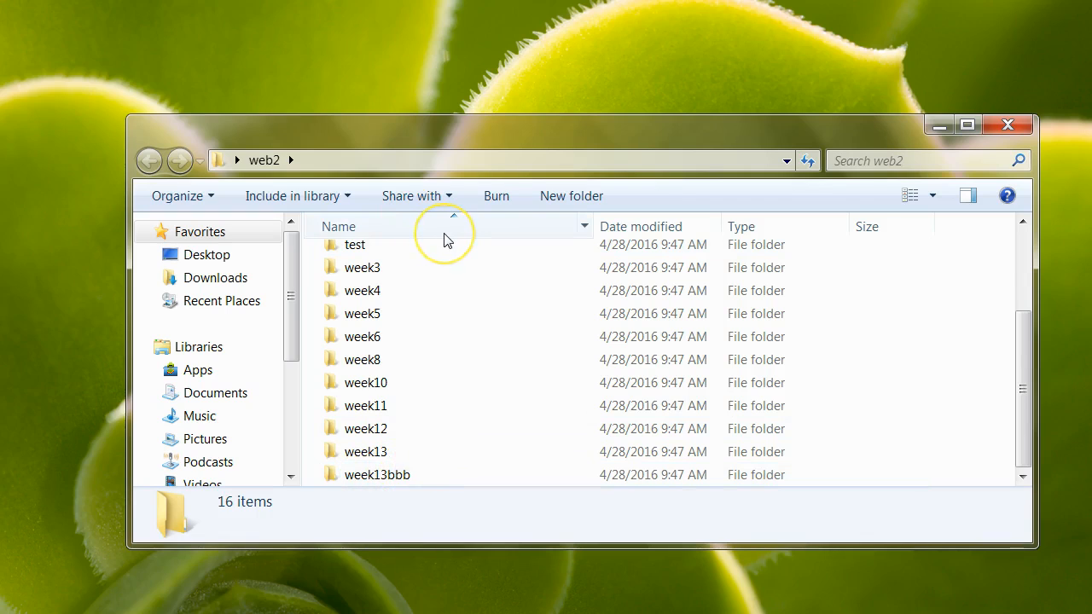
mouse_move(445, 239)
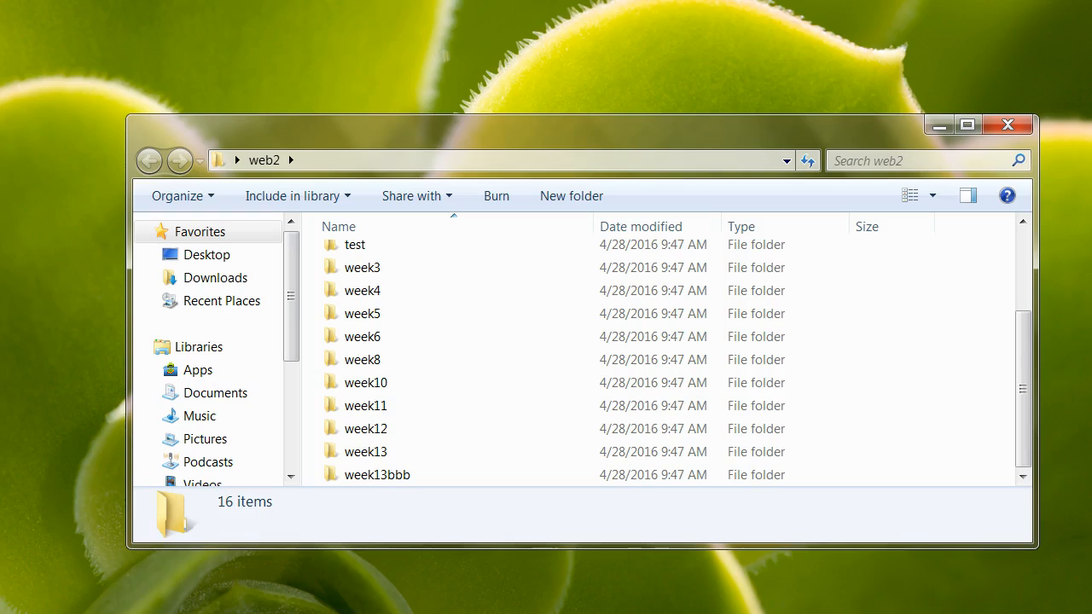
mouse_move(180, 607)
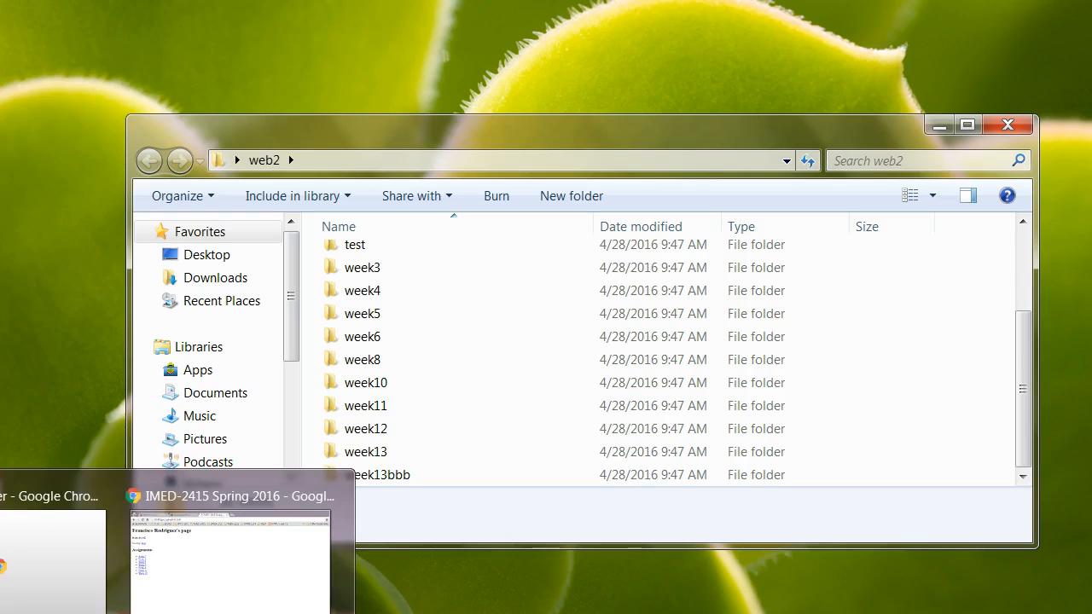
click(219, 592)
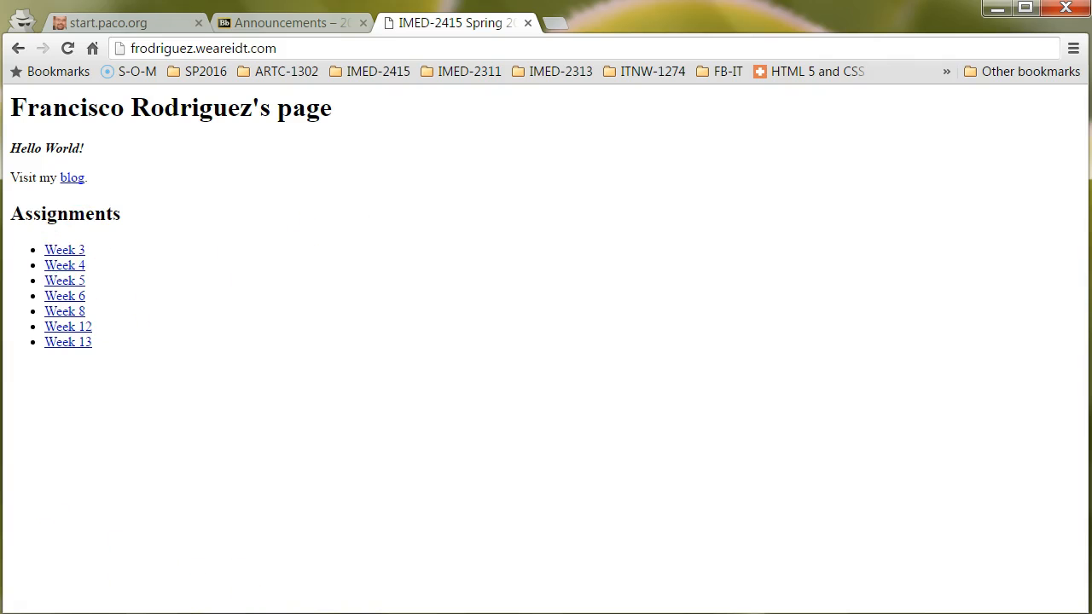
key(alt+Tab)
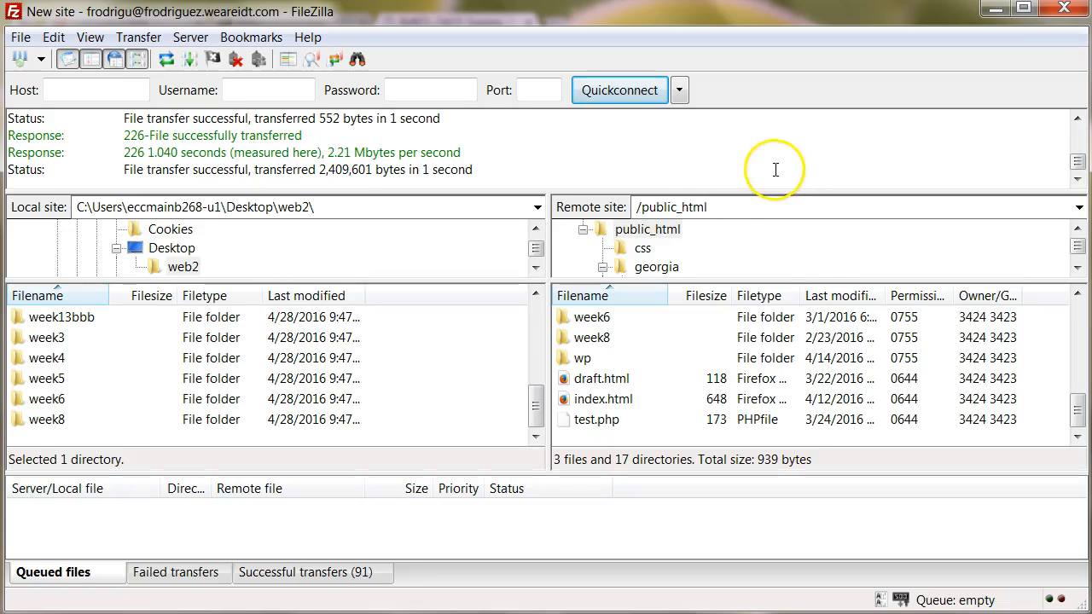
Select draft.html, index.html and test.php on the server and download them into web2.
click(606, 382)
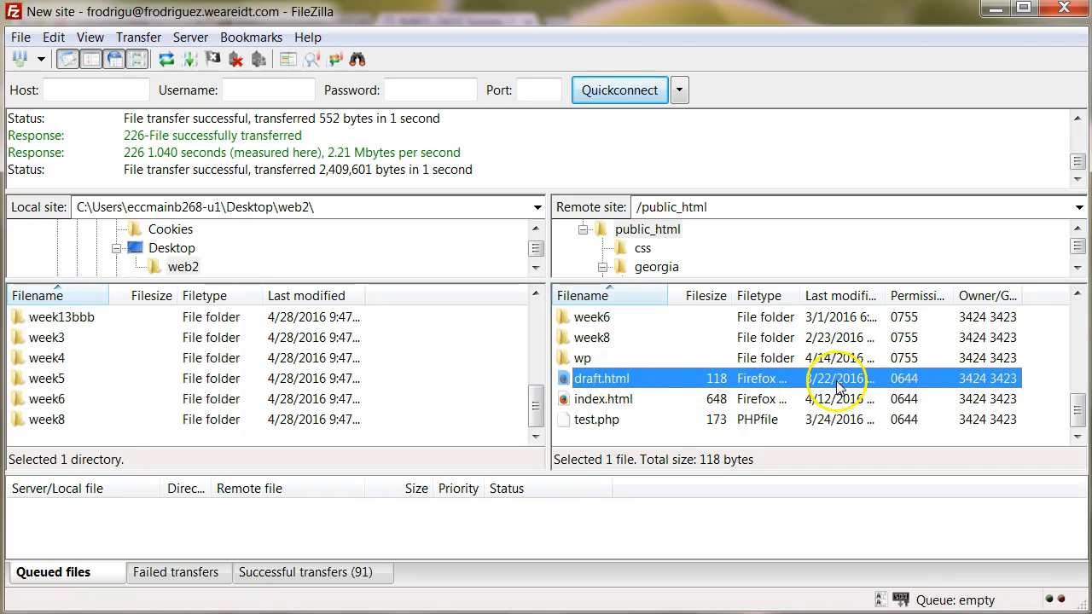
shift+click(602, 419)
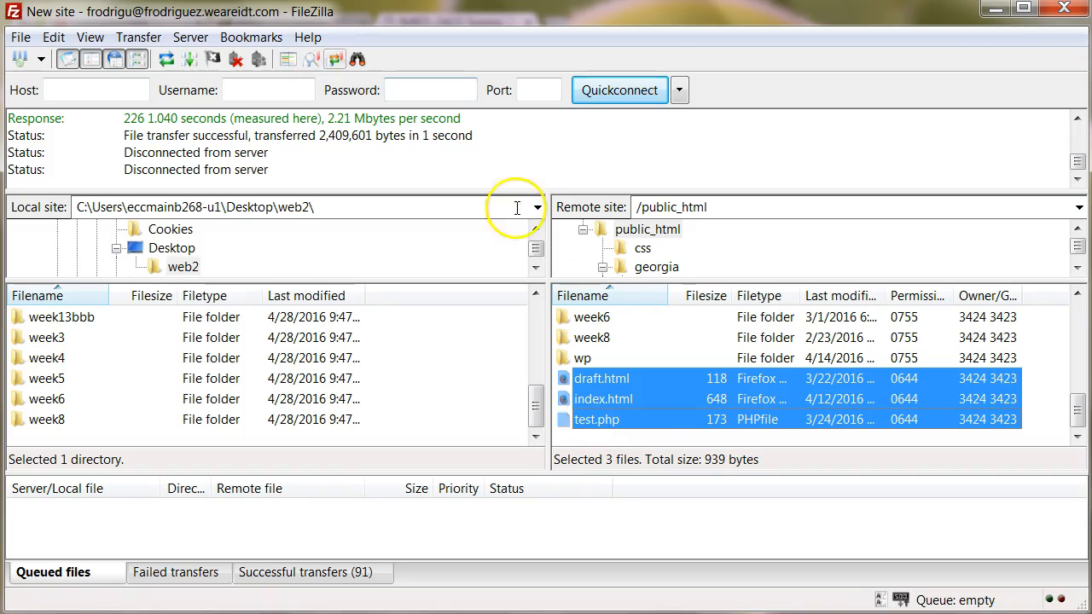
right_click(640, 400)
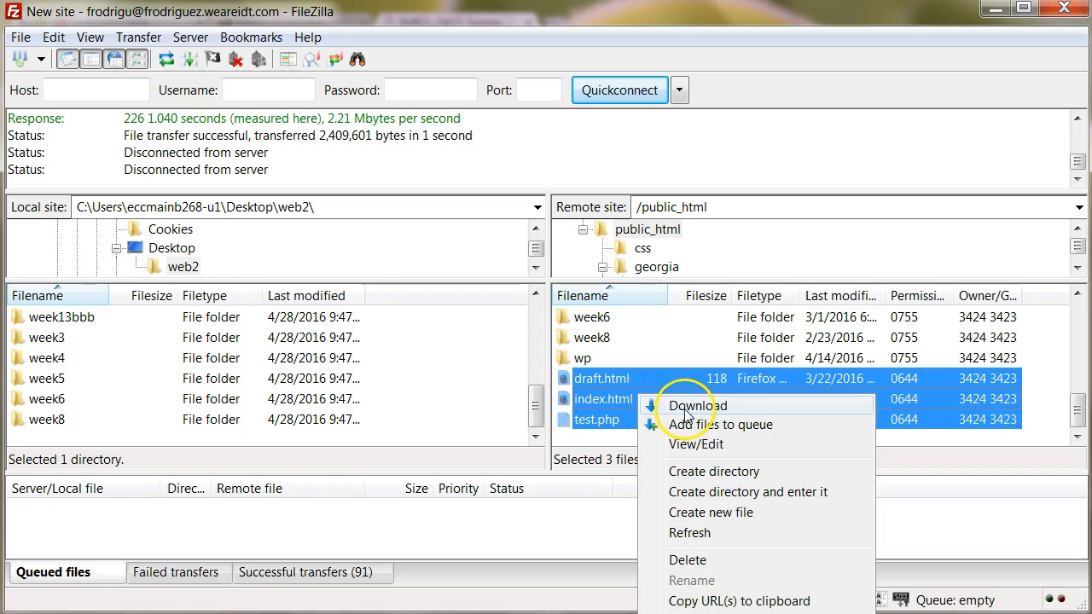
click(688, 406)
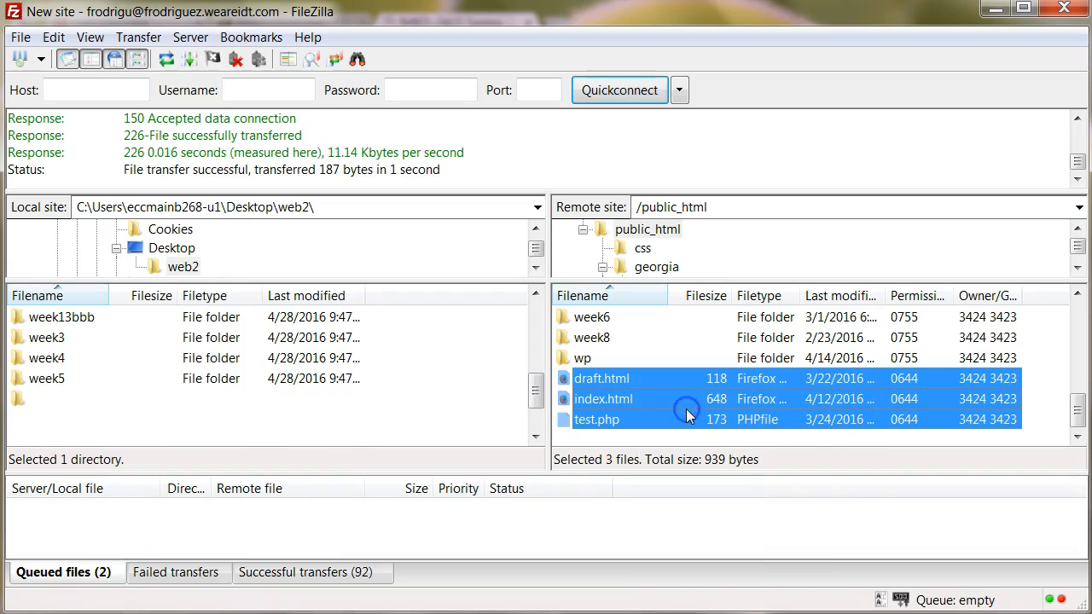
click(128, 613)
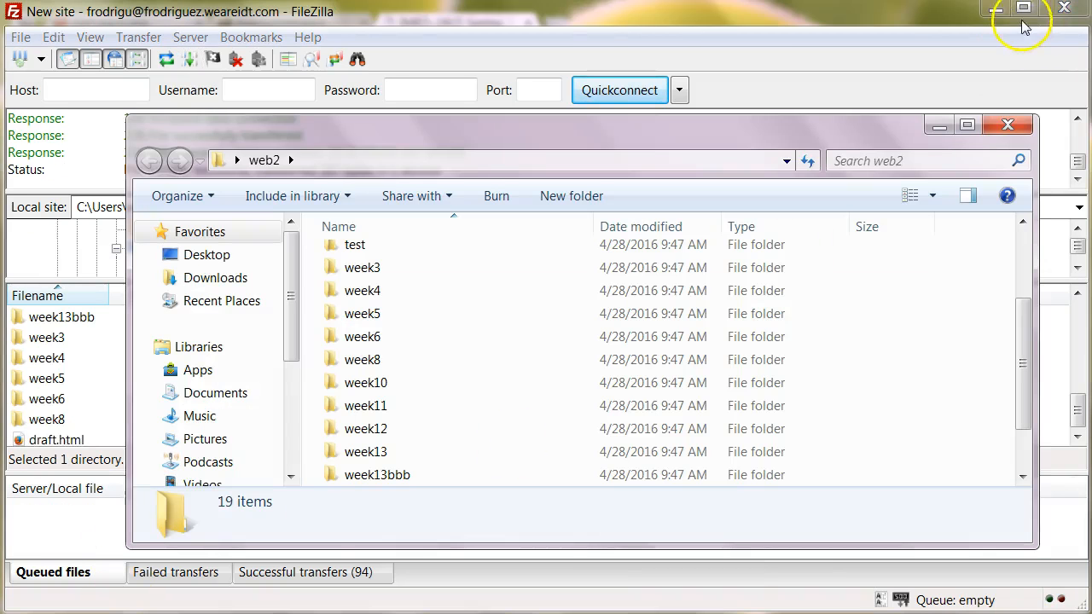
Minimize FileZilla and Chrome and scroll web2 to confirm the three downloaded files.
click(996, 9)
click(996, 9)
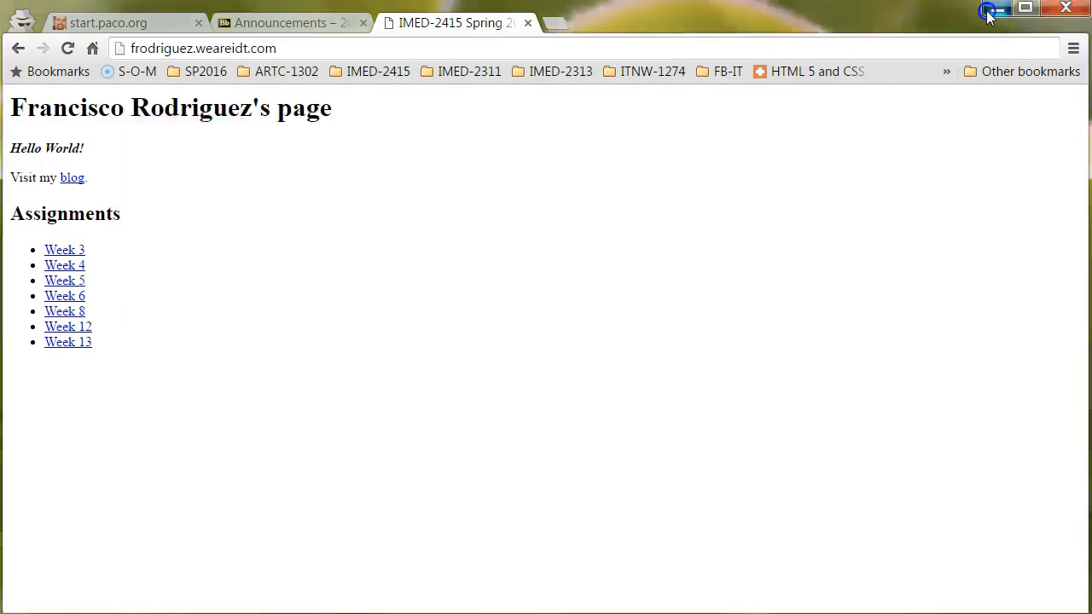
scroll(390, 341, up, 2)
scroll(394, 340, down, 3)
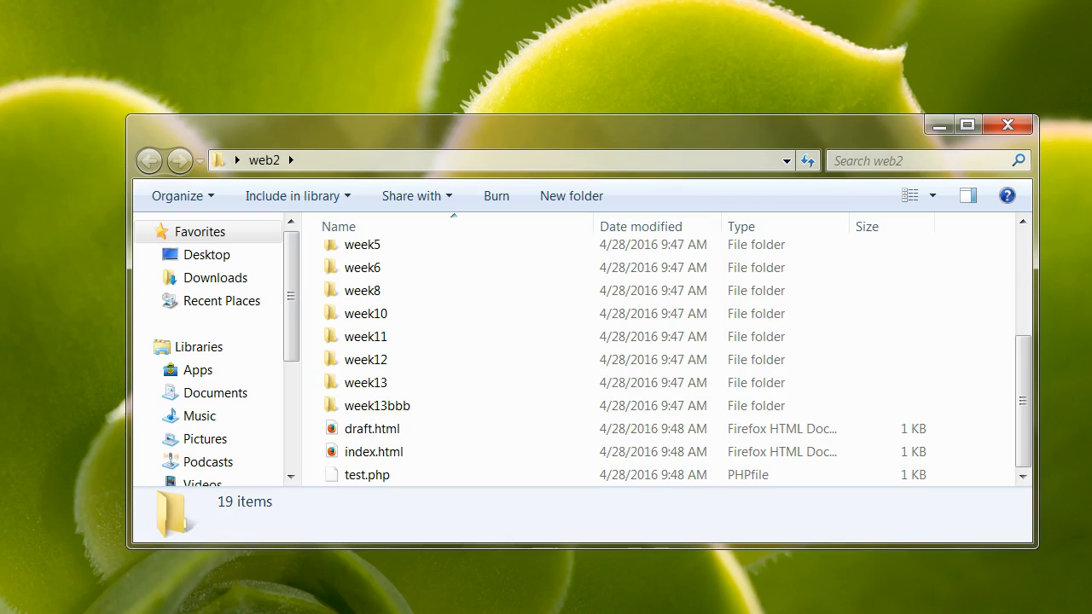
Close FileZilla and reposition the web2 Explorer window.
mouse_move(251, 613)
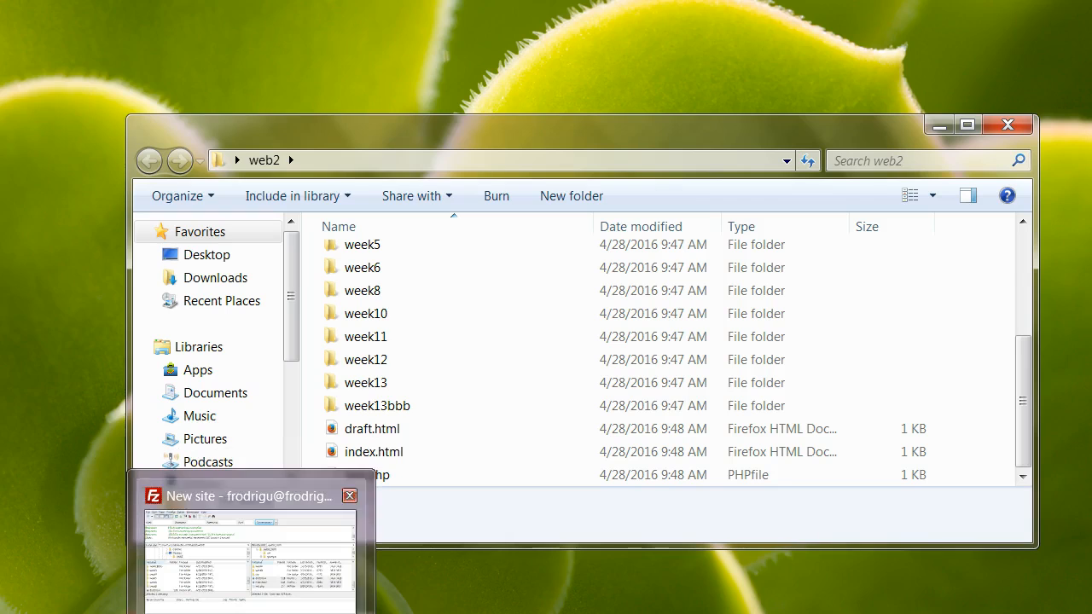
click(251, 613)
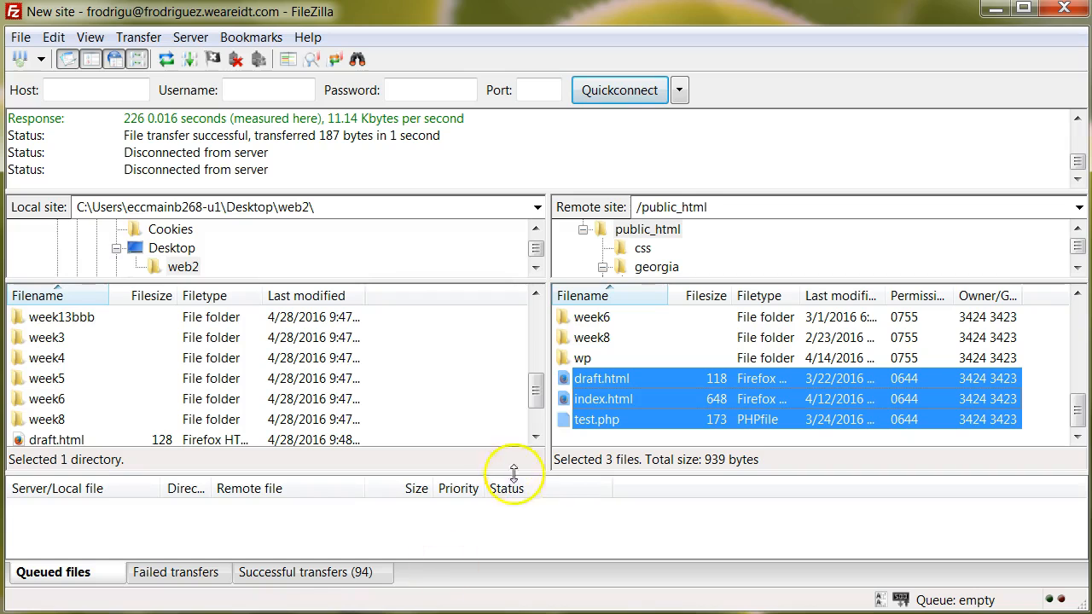
click(1078, 9)
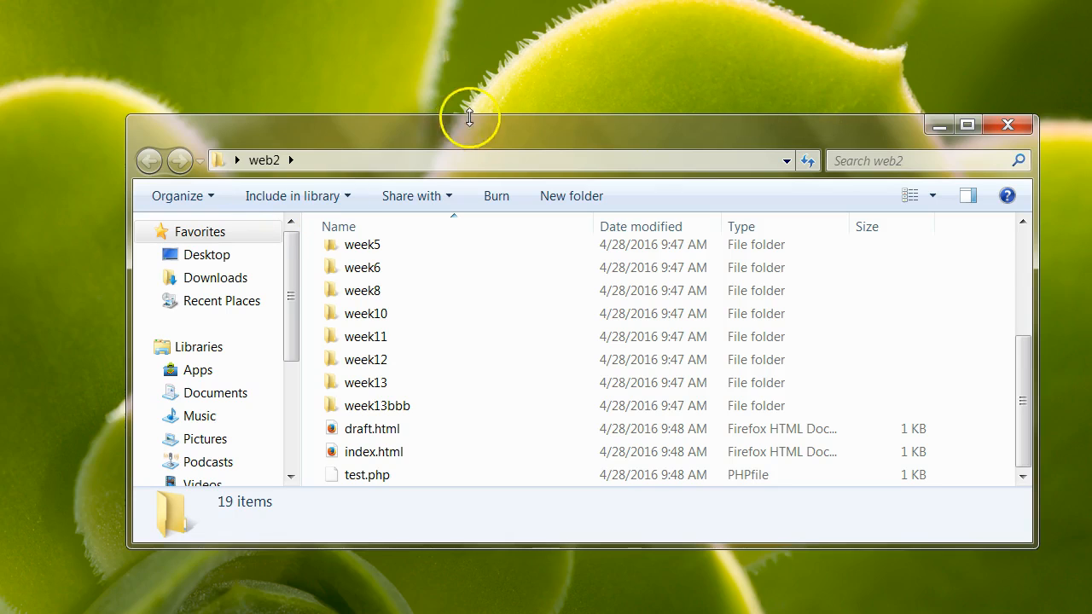
drag(331, 142, 352, 116)
Bring Chrome forward and load github.com in the current tab.
mouse_move(90, 613)
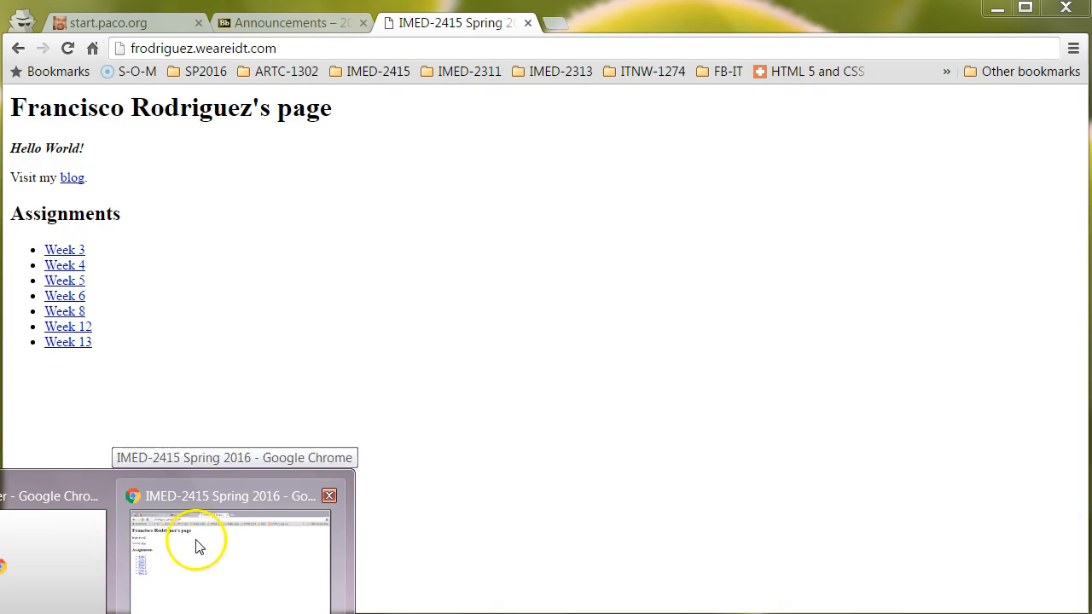
click(197, 543)
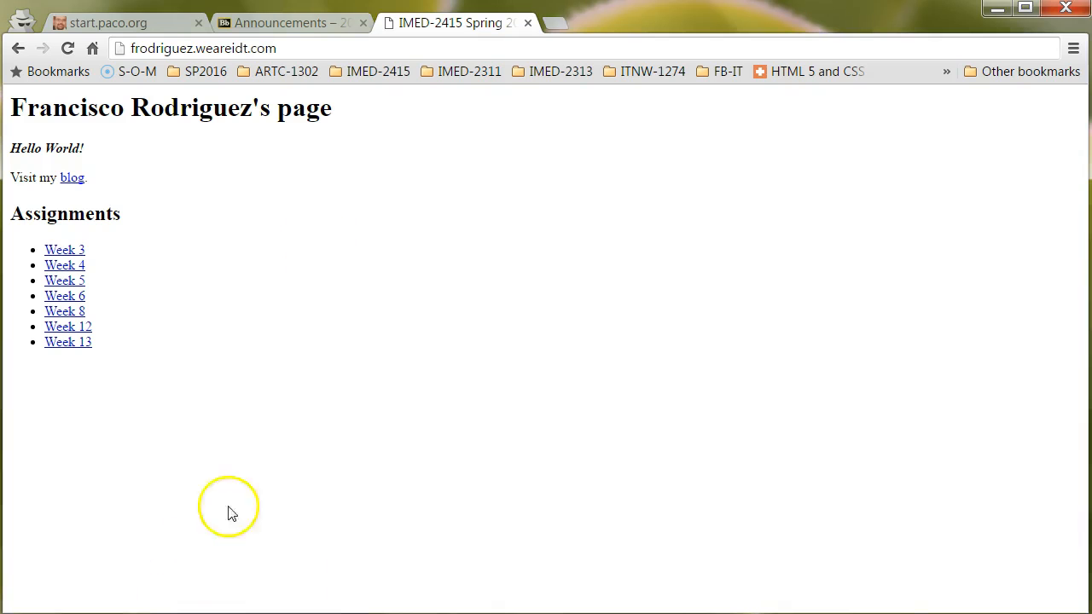
click(312, 48)
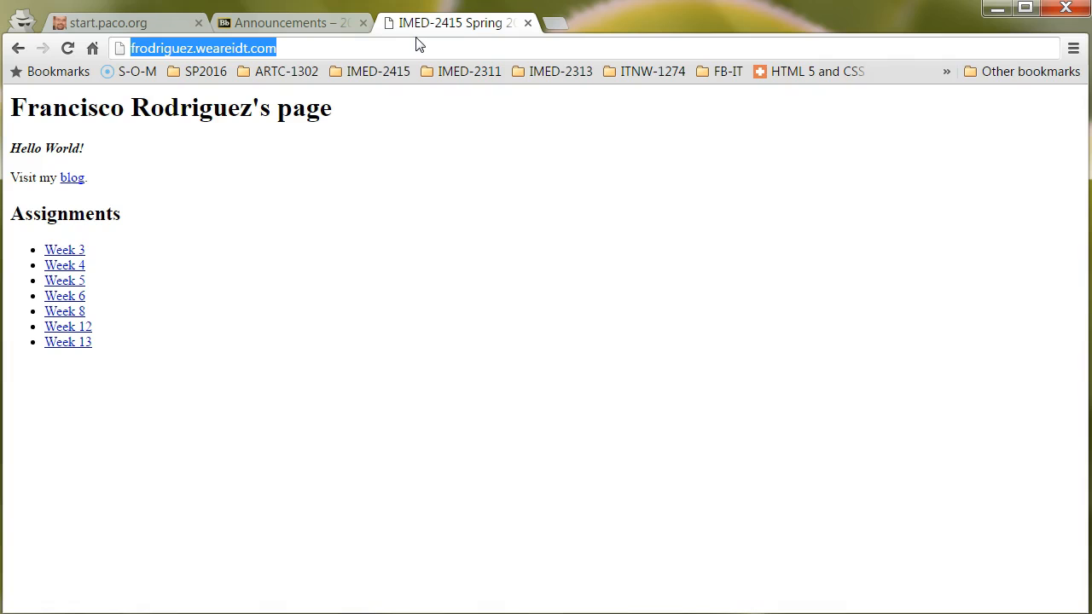
text(github)
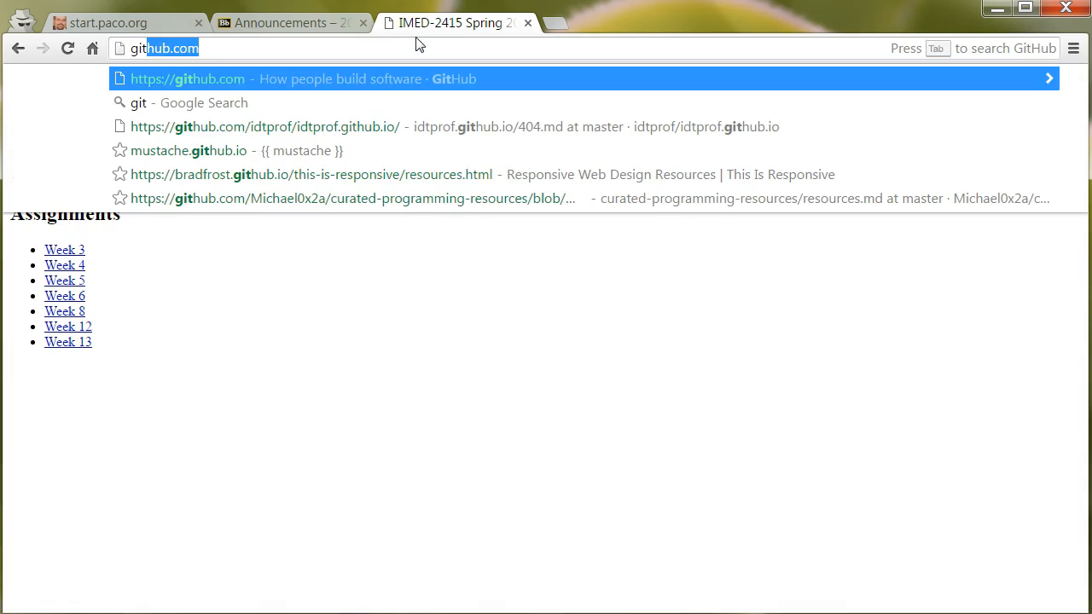
text(.com)
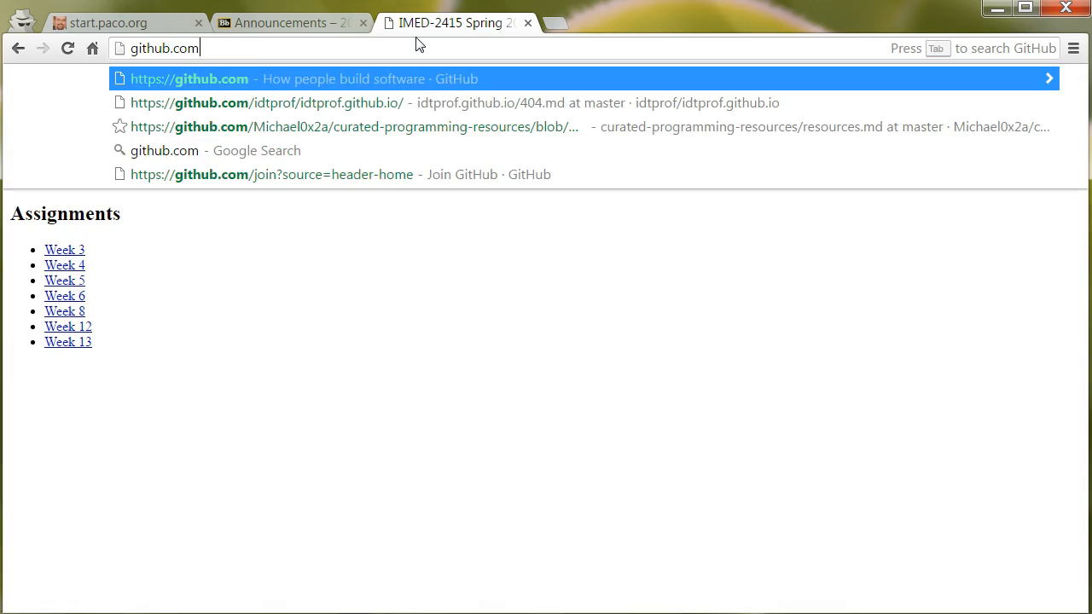
key(Return)
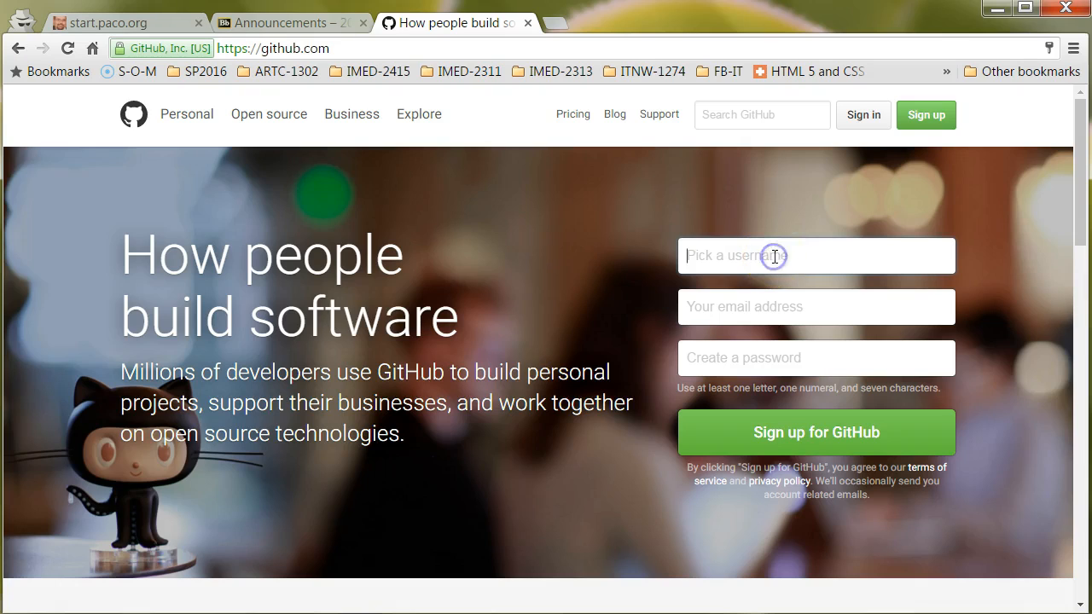
Fill in GitHub's sign-up form with a username, e-mail address and password, and submit it.
text(fir)
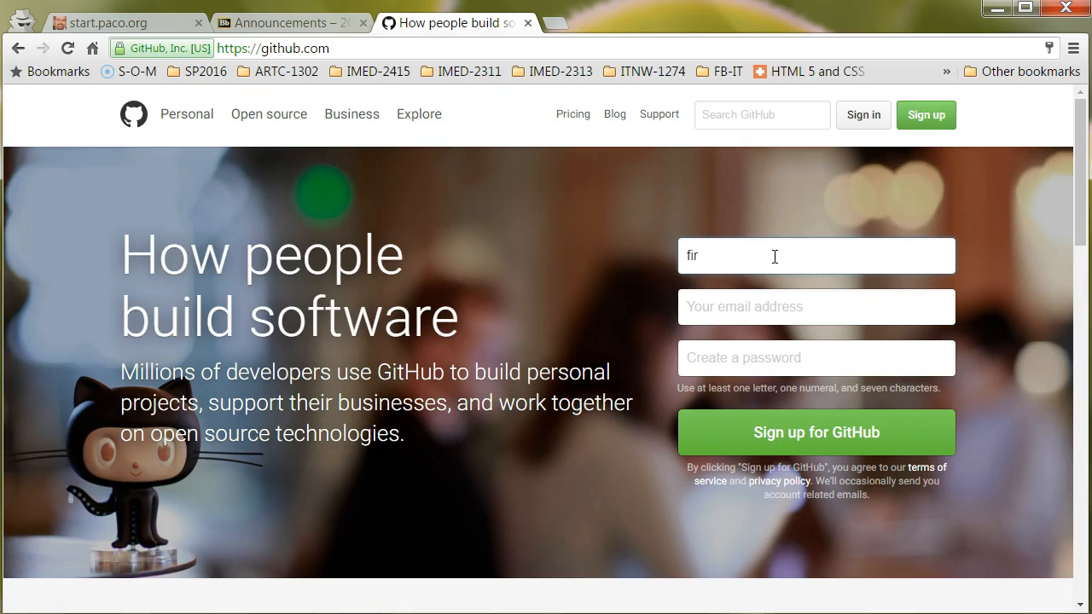
text(5522)
key(Tab)
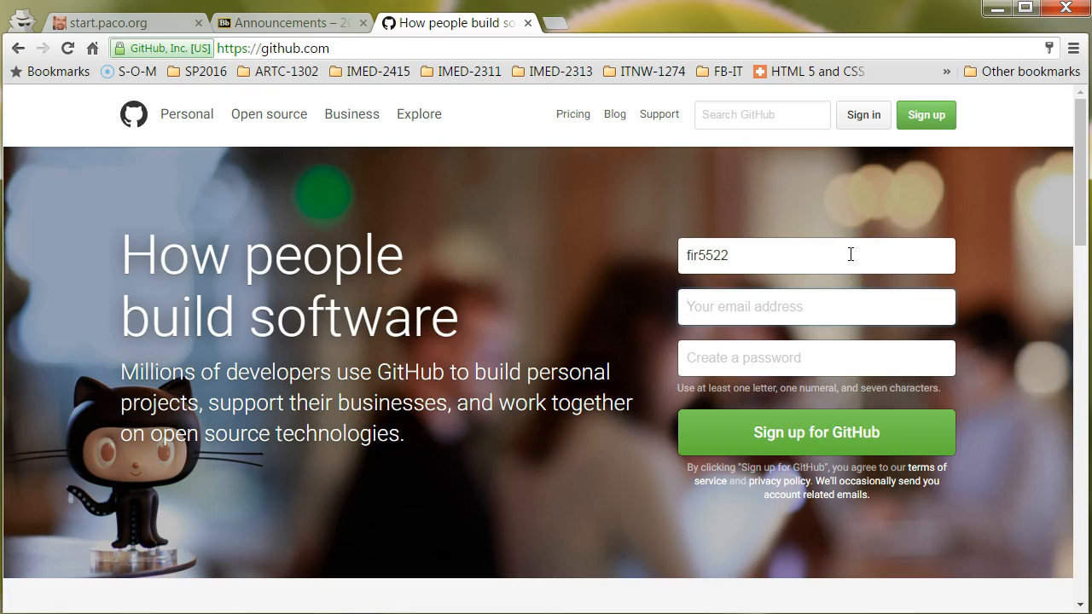
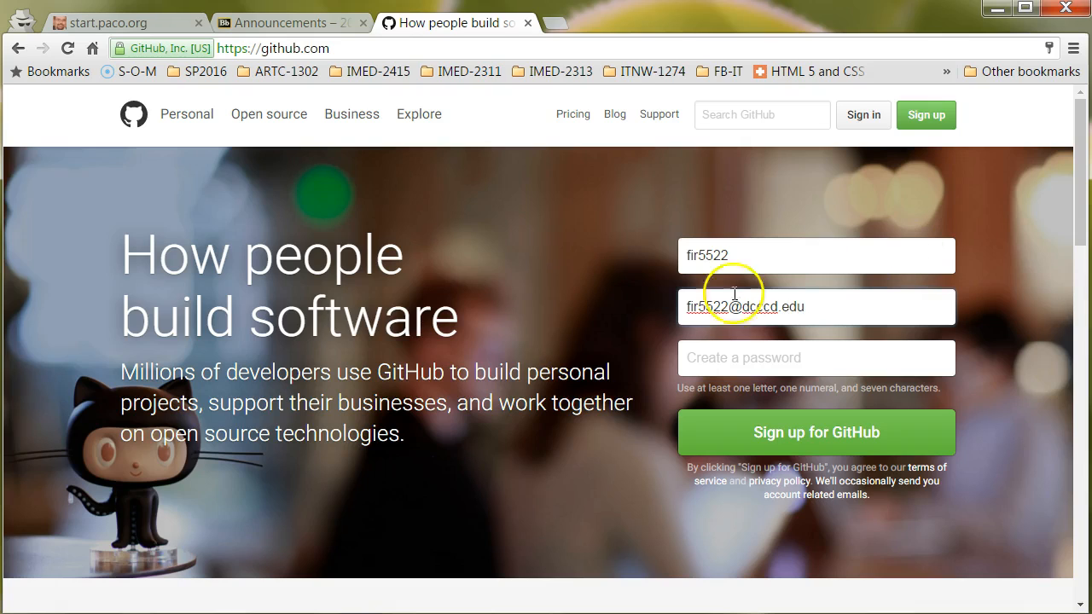
click(728, 356)
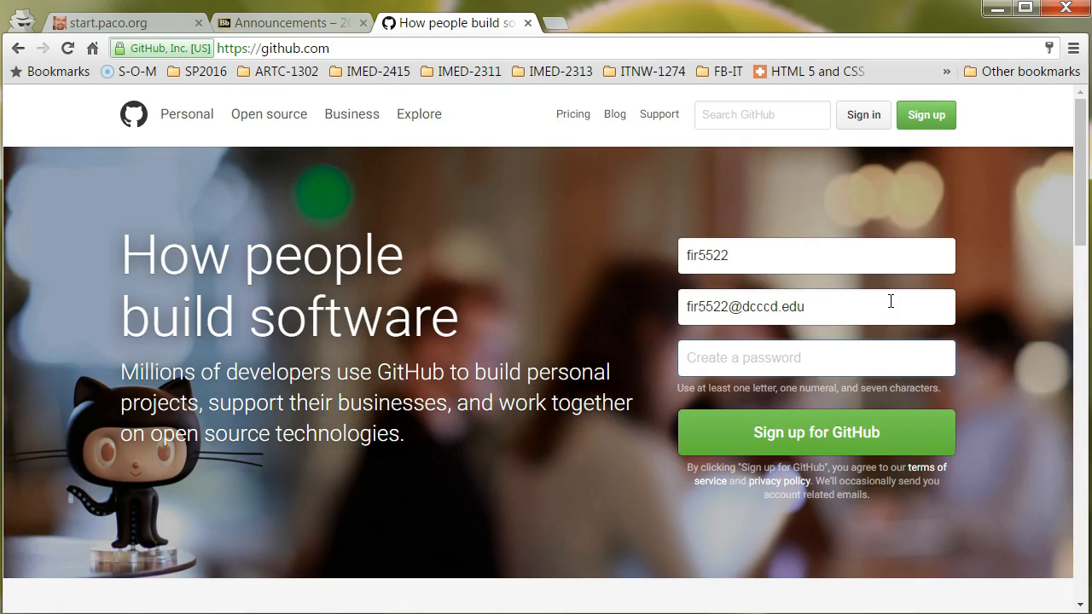
text(•••••••••)
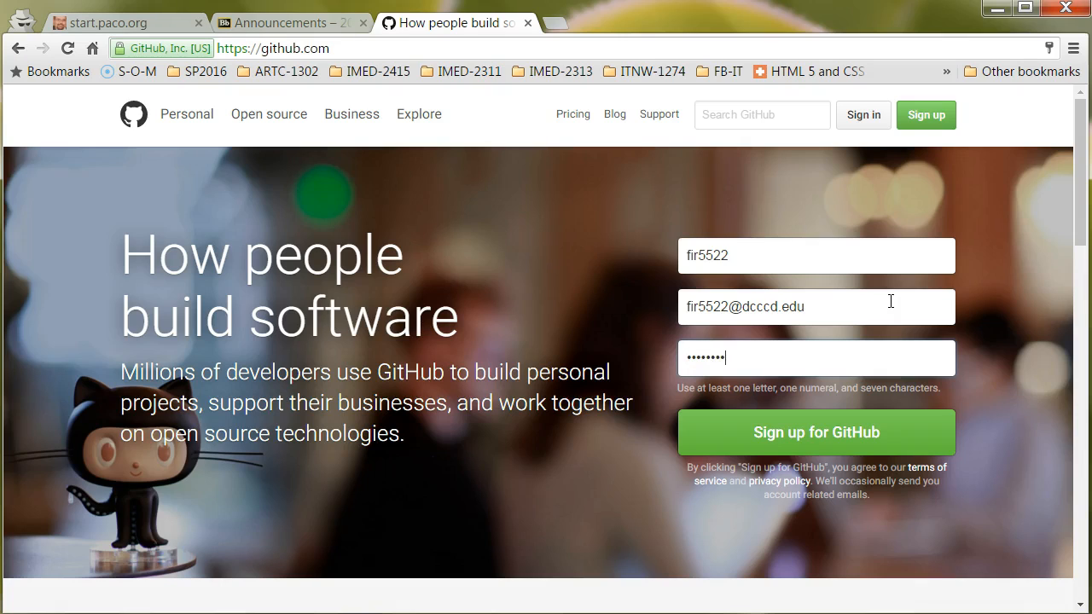
text(••)
click(893, 441)
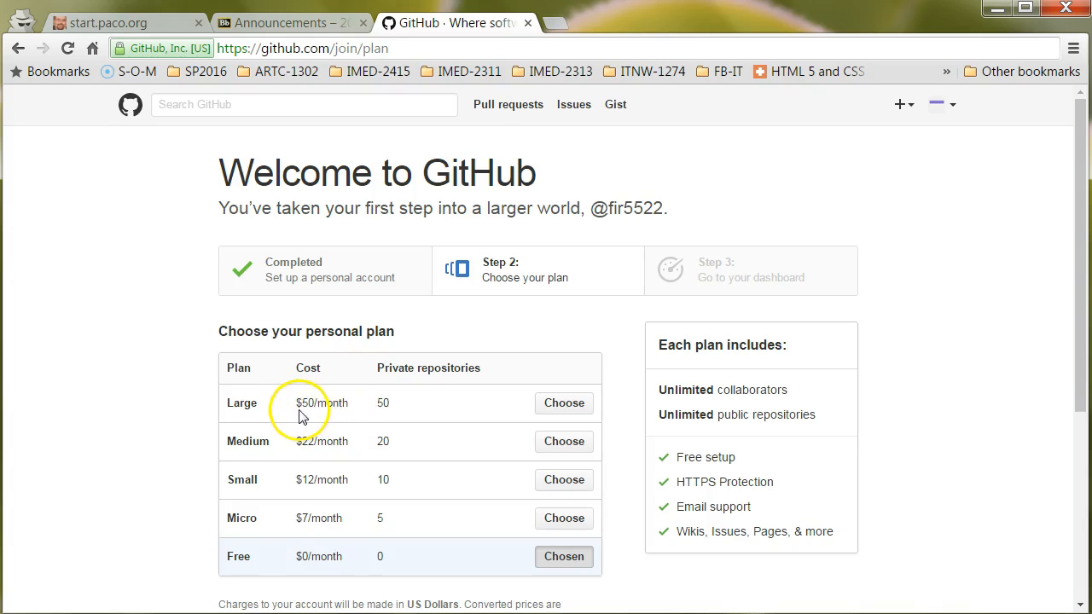
Finish GitHub sign-up on the Free $0/month plan and start a new repository.
scroll(303, 406, down, 1)
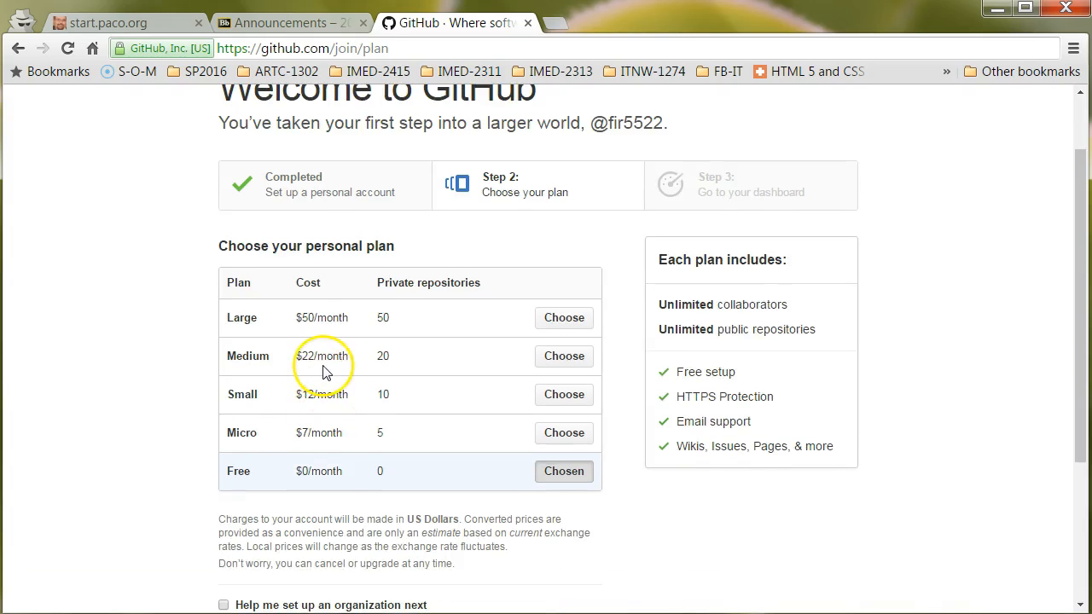
scroll(316, 369, down, 1)
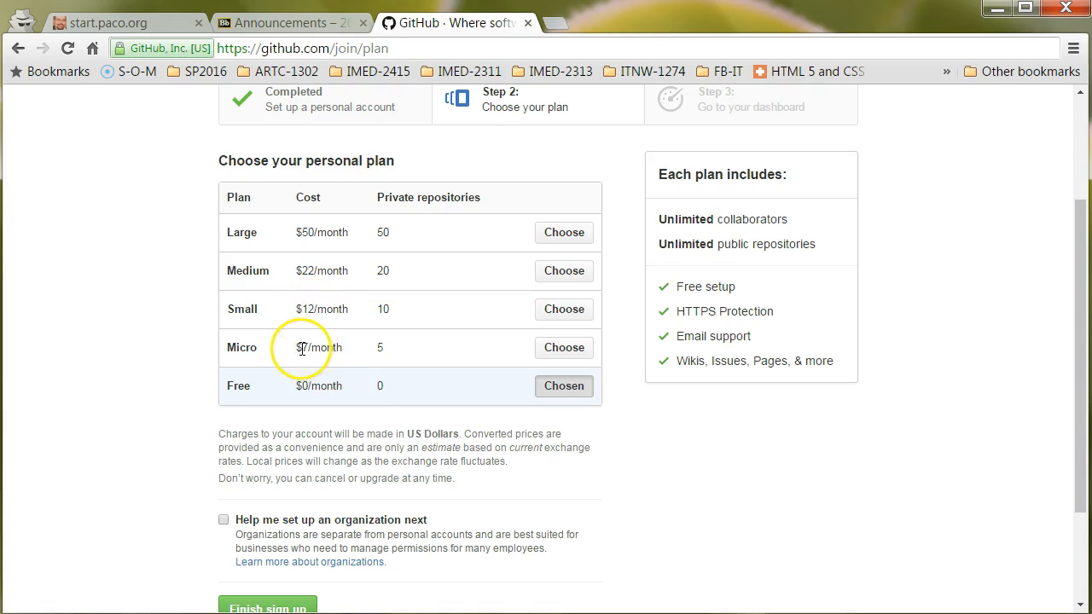
scroll(327, 349, down, 1)
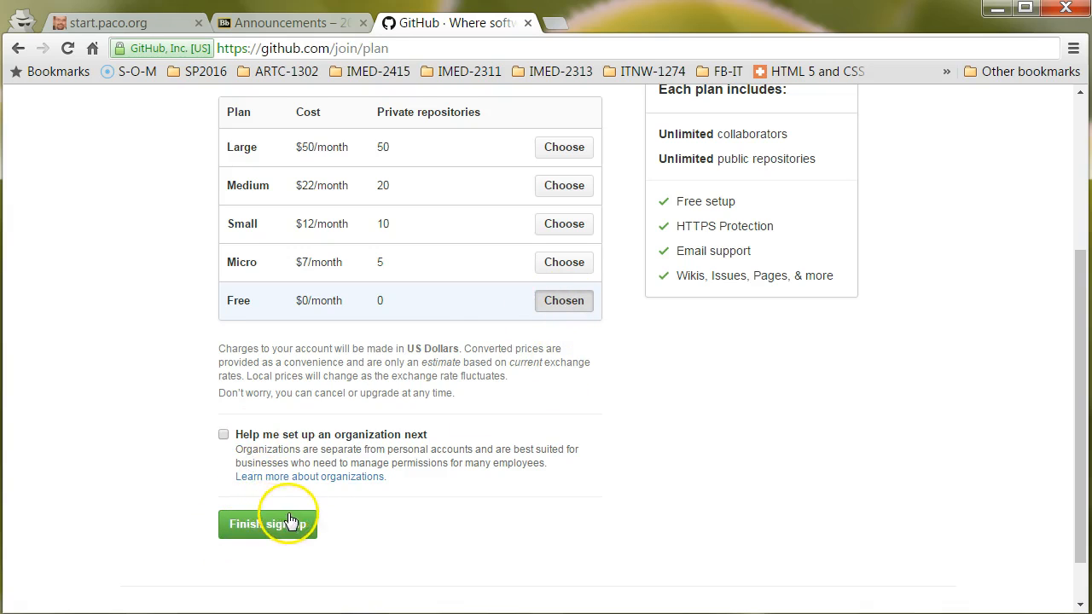
scroll(256, 495, down, 1)
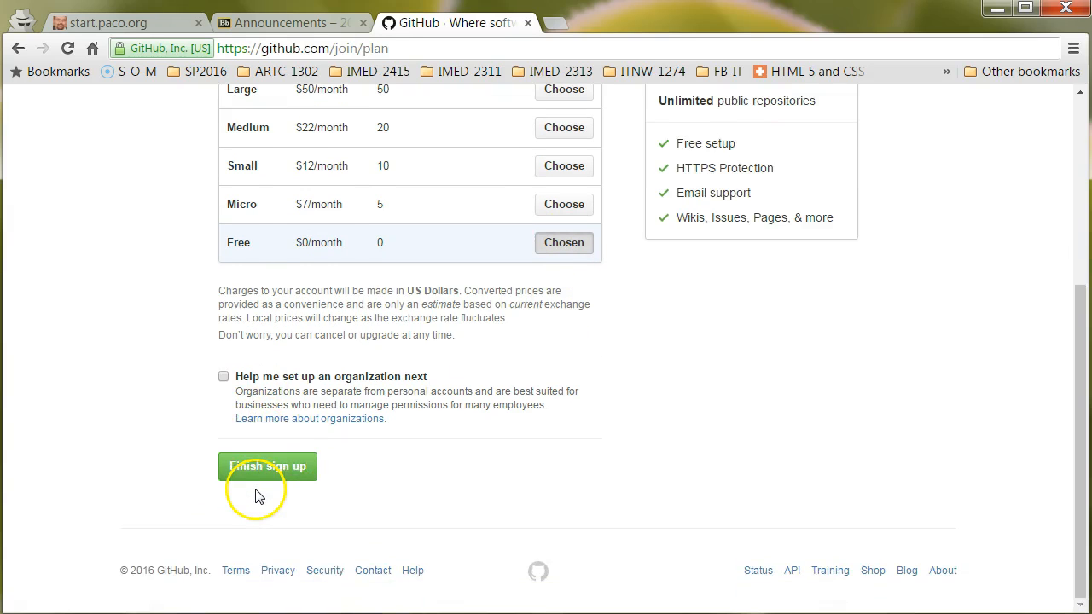
click(299, 471)
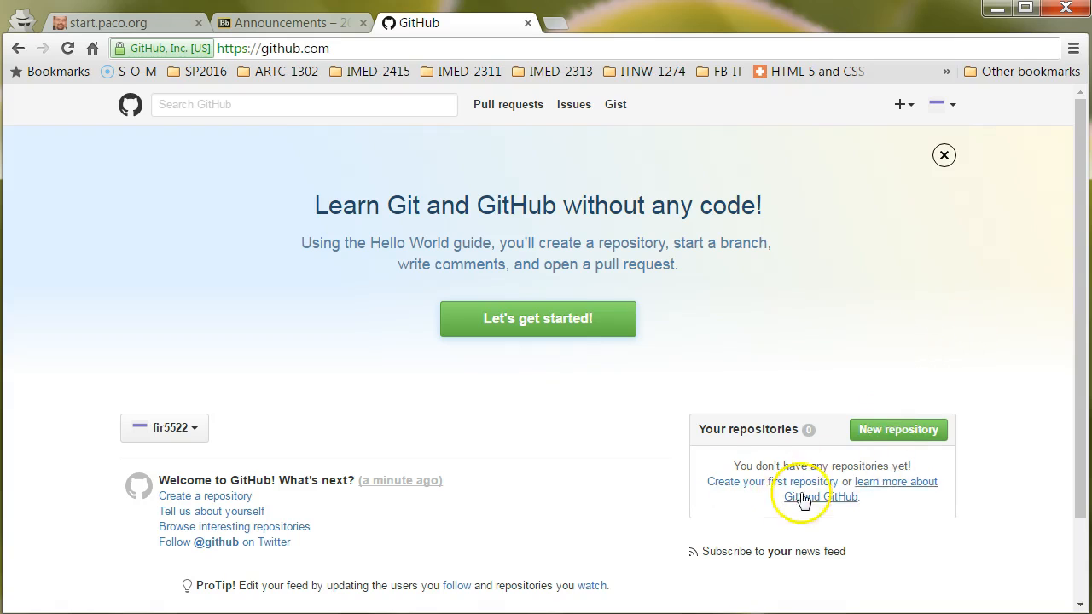
click(910, 436)
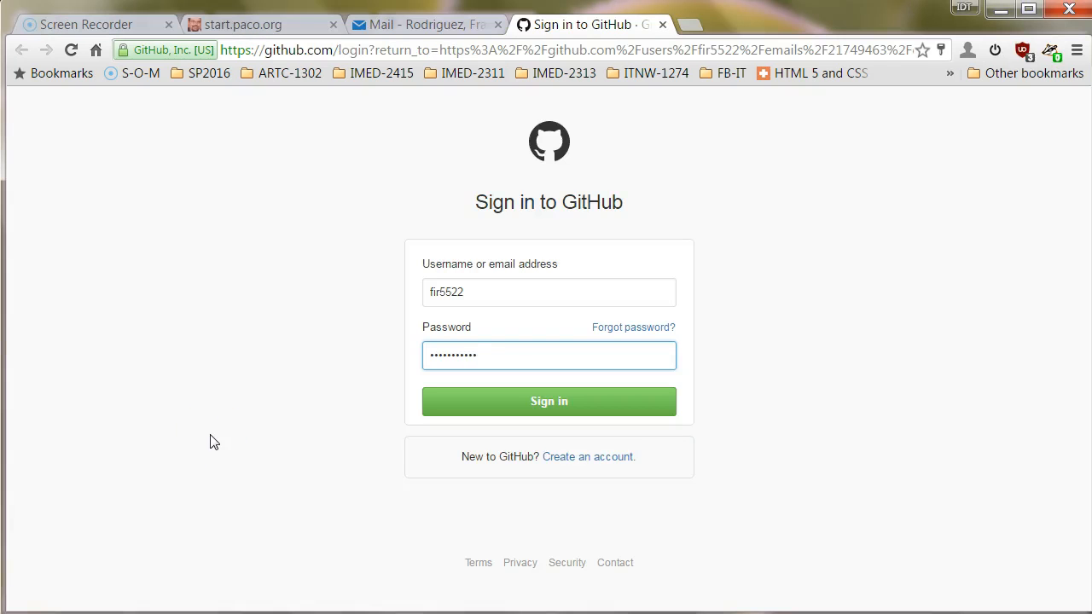
Check the verification e-mail, then sign in to the GitHub account.
click(425, 24)
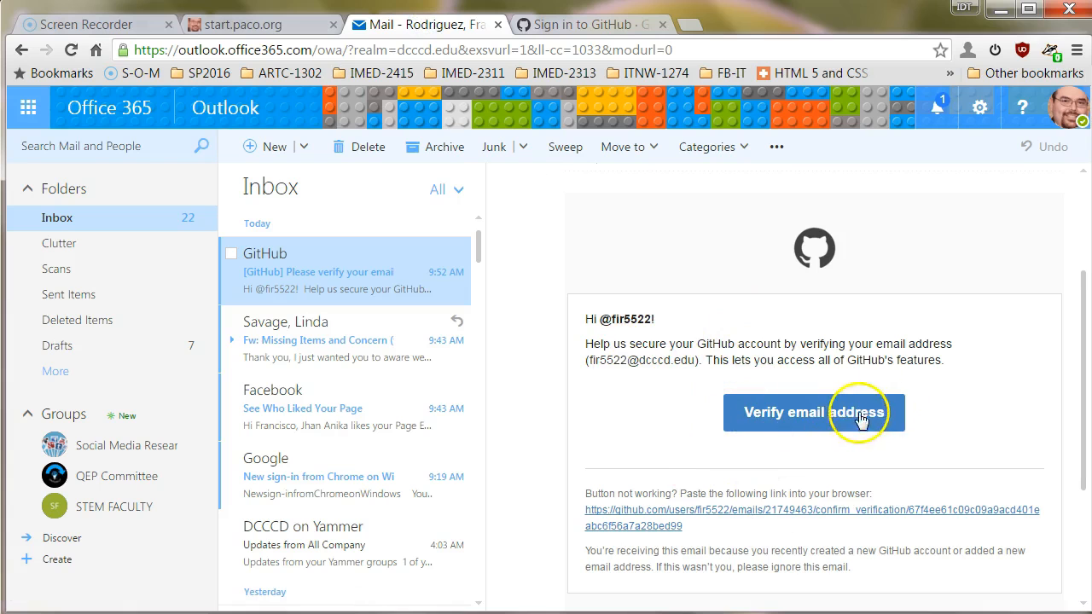
click(556, 26)
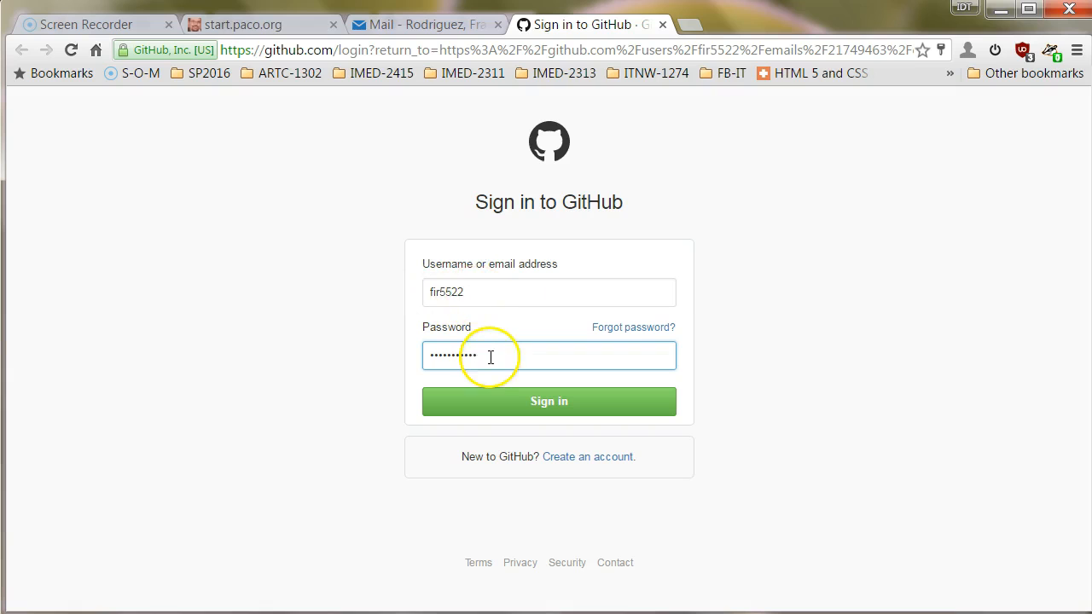
click(550, 404)
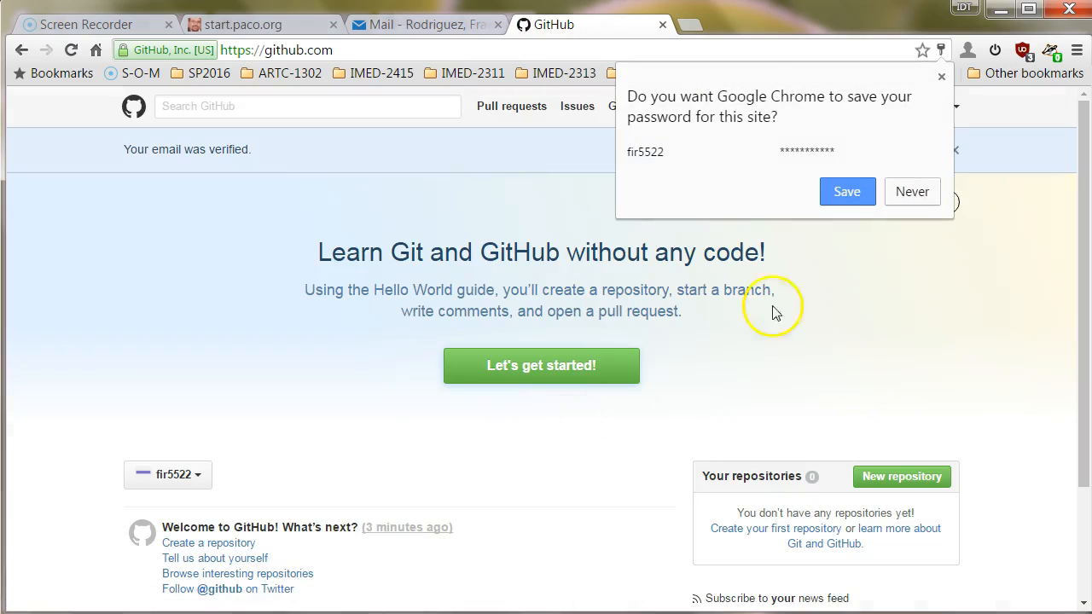
Save the password in Chrome and bring up the Create a new repository form.
click(845, 191)
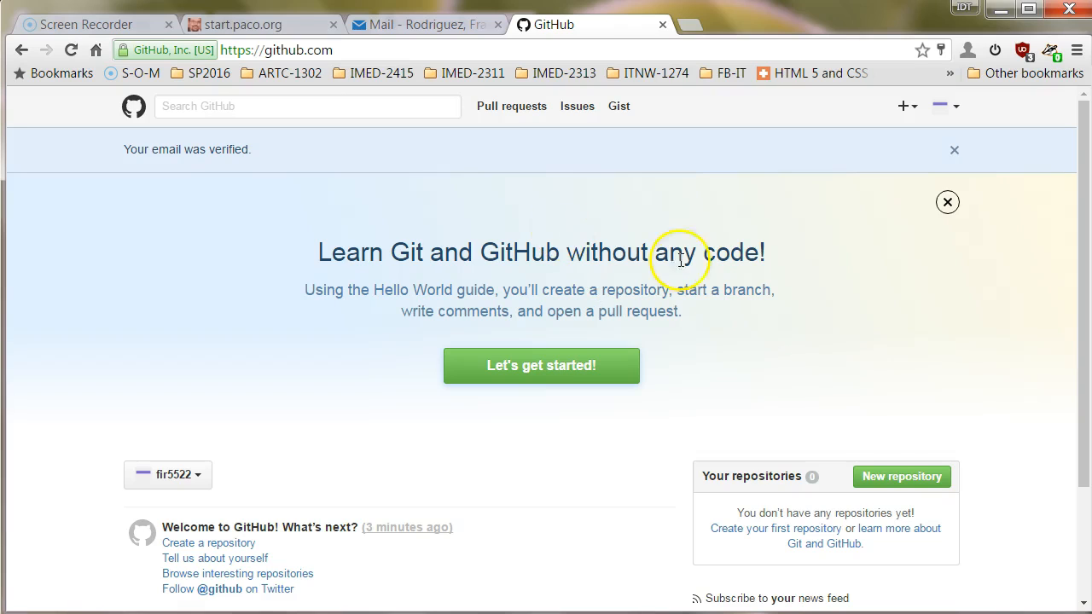
click(894, 480)
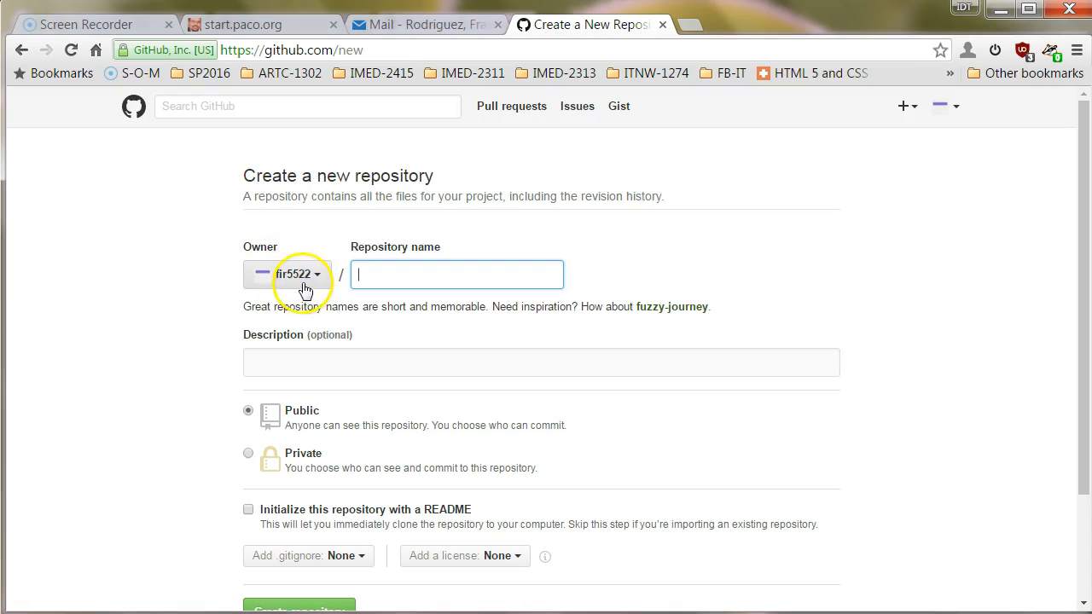
Enter the account username followed by .github.io as the repository name.
click(400, 273)
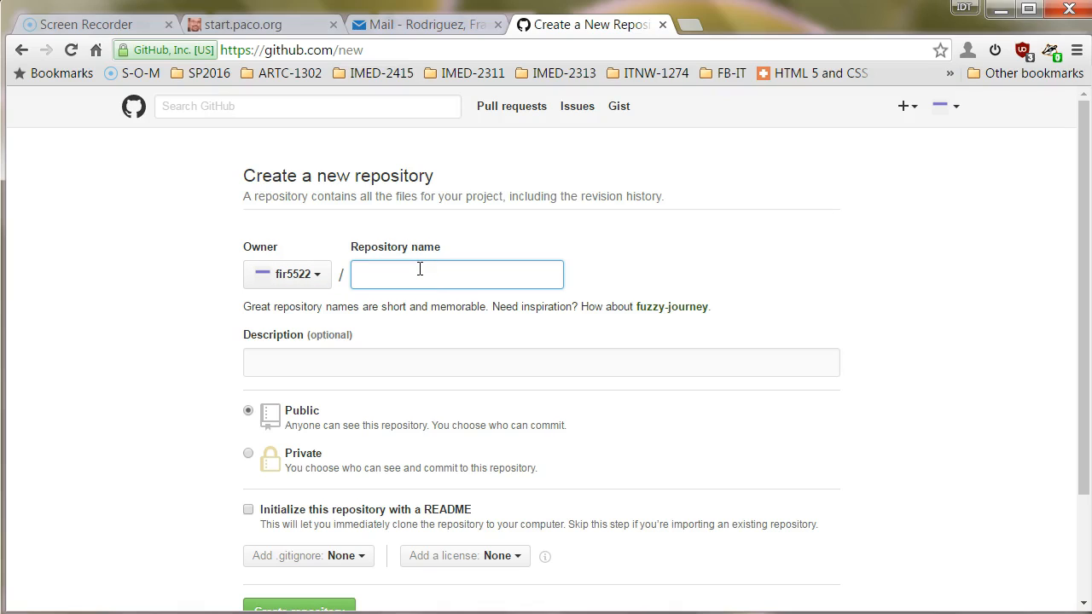
text(ir5522)
text(github)
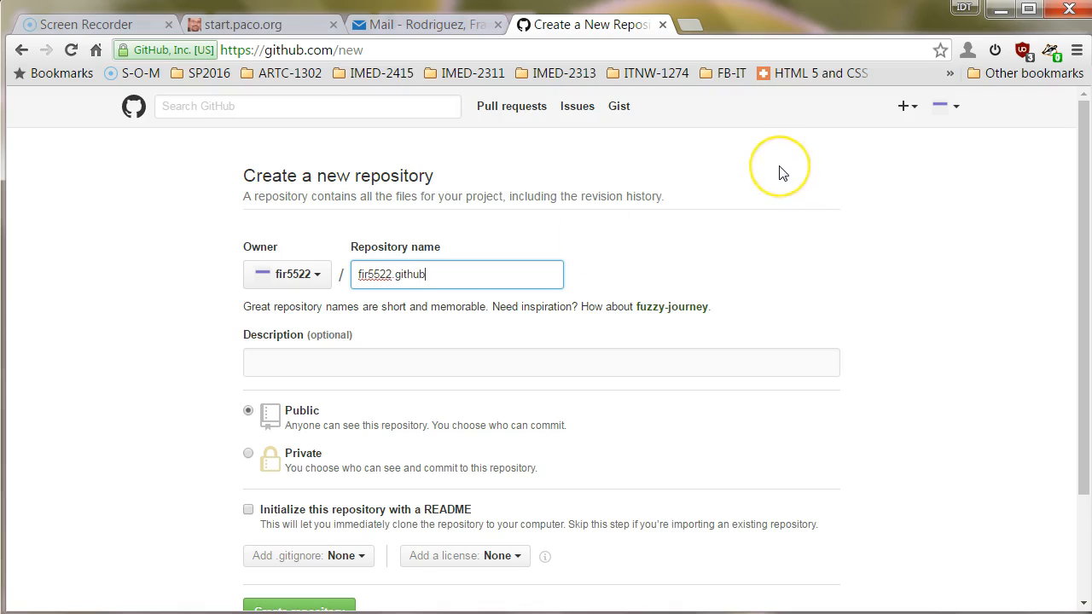
text(.io)
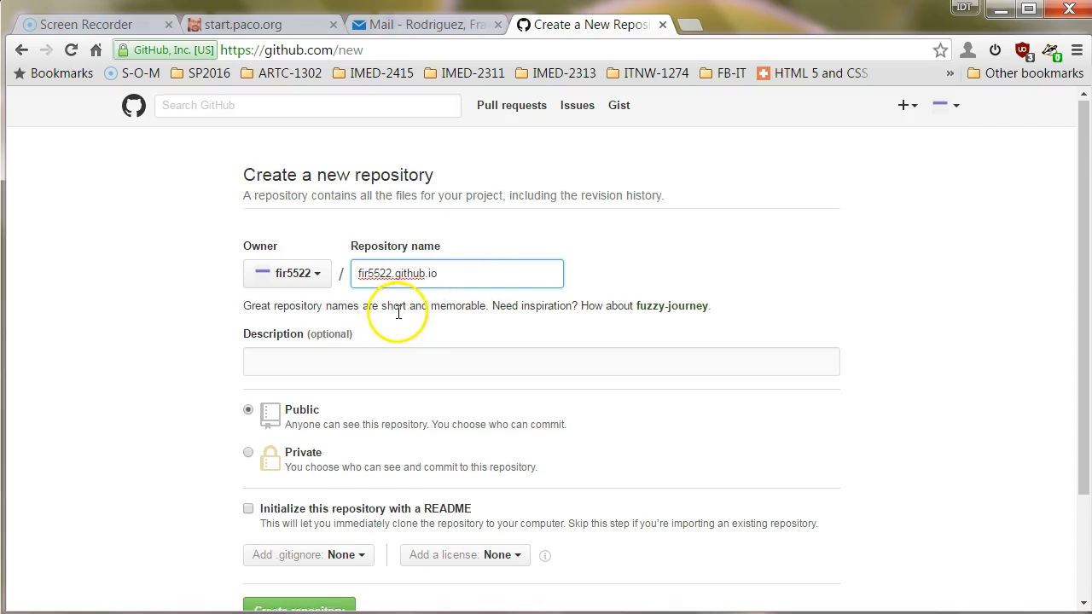
scroll(324, 256, down, 1)
Describe the repo as saving Web work from El Centro College, add a README, and create it.
click(349, 276)
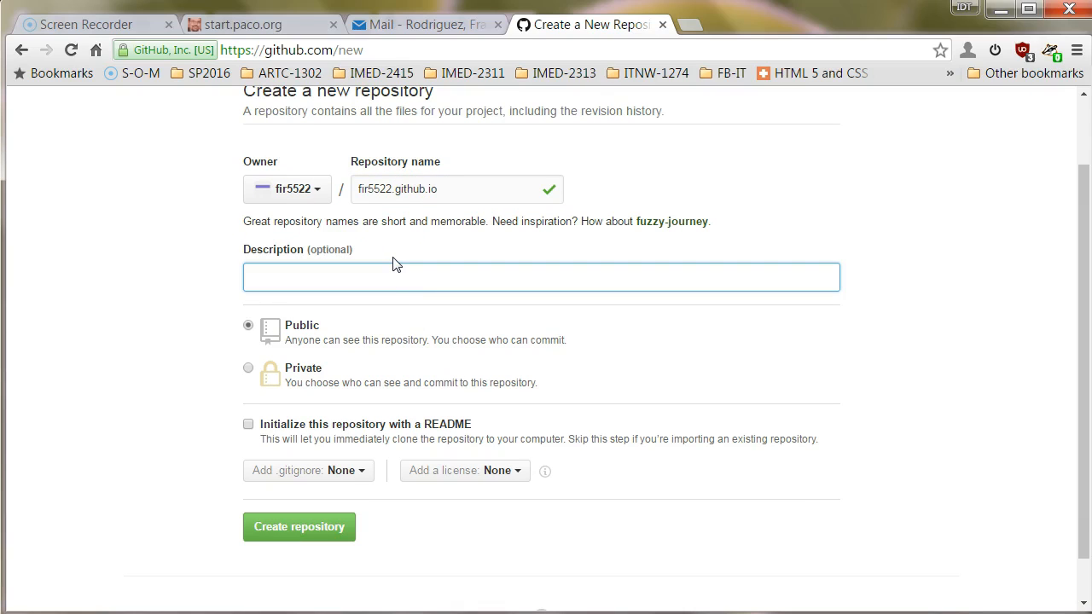
text(A repo)
key(BackSpace)
key(BackSpace)
key(BackSpace)
text(pository)
text( to)
text(e)
text(save m)
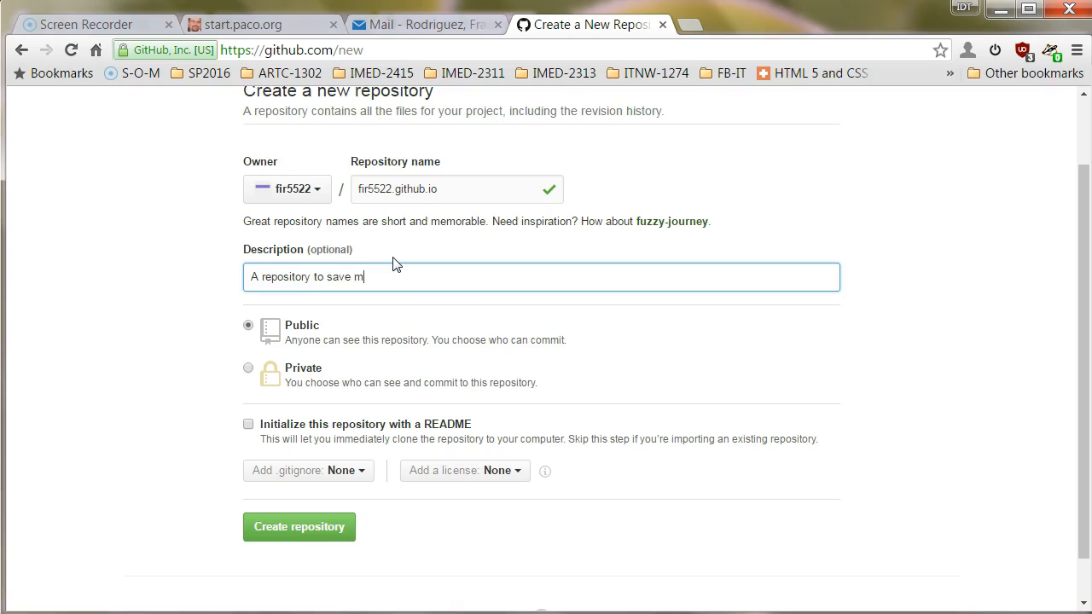
text(y Web work from El Centro College.)
key(BackSpace)
click(376, 264)
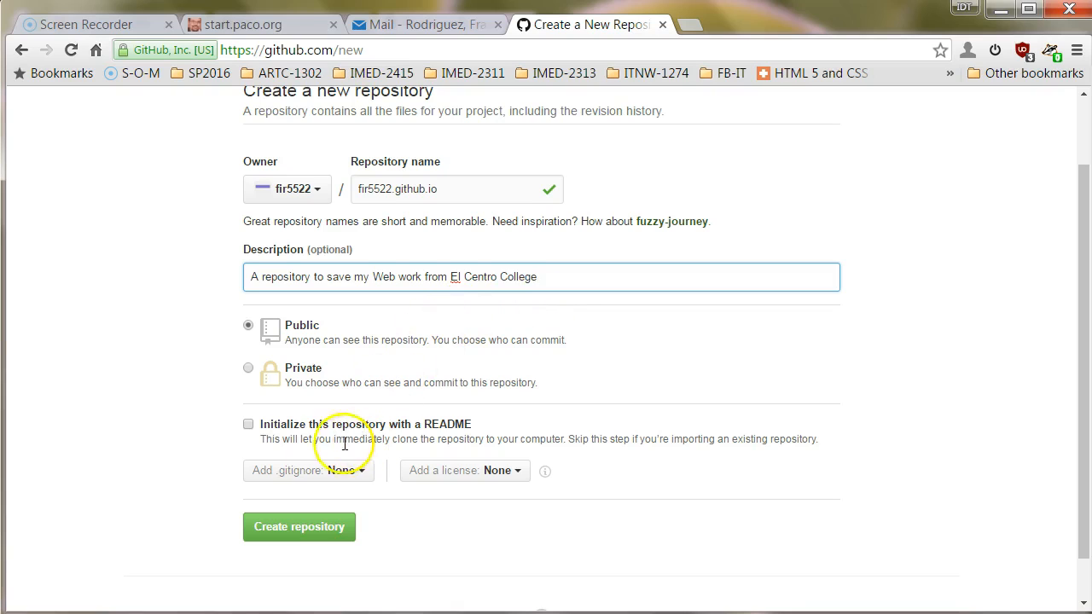
click(249, 424)
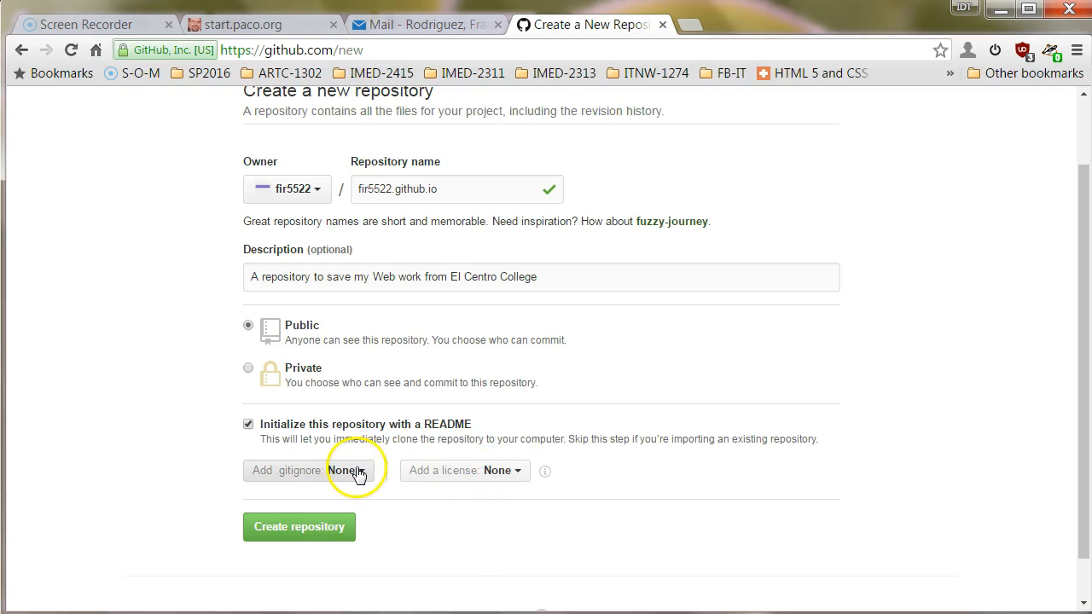
click(312, 527)
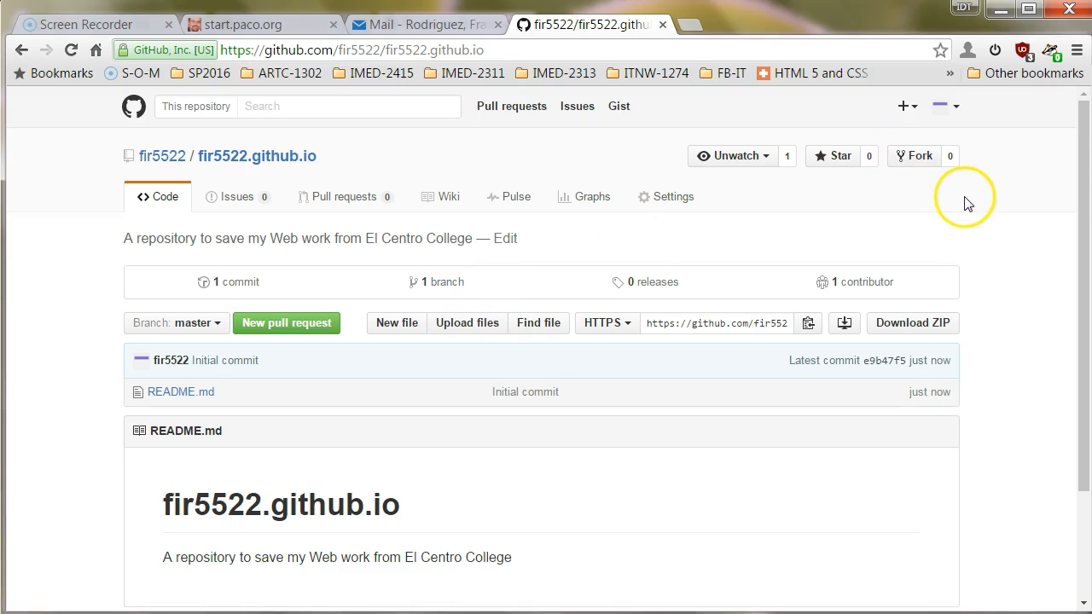
Open README.md from the repository page in GitHub's file editor.
scroll(897, 226, down, 3)
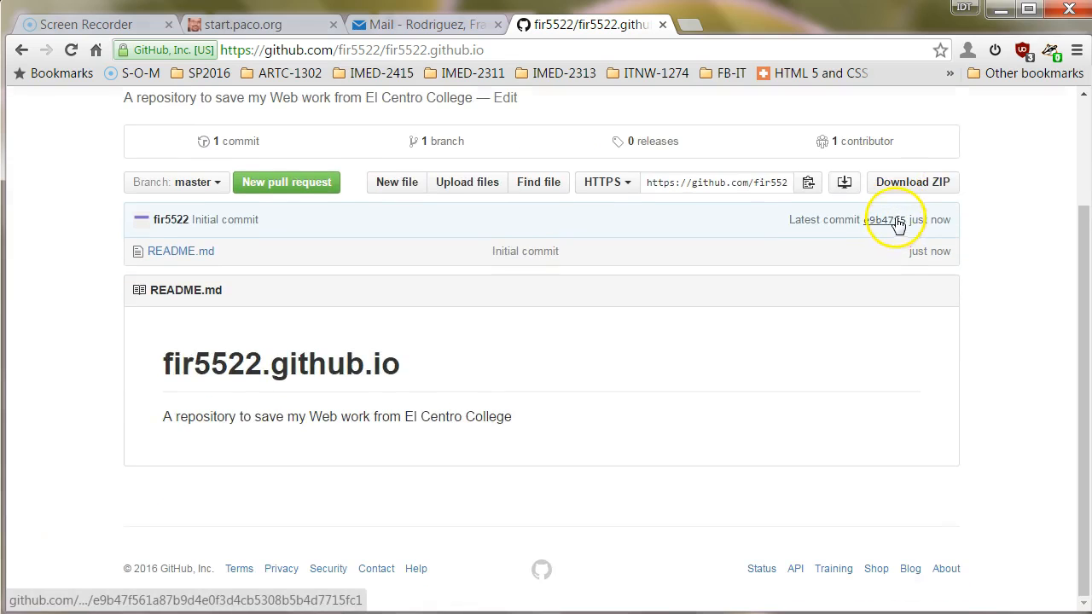
scroll(998, 201, up, 3)
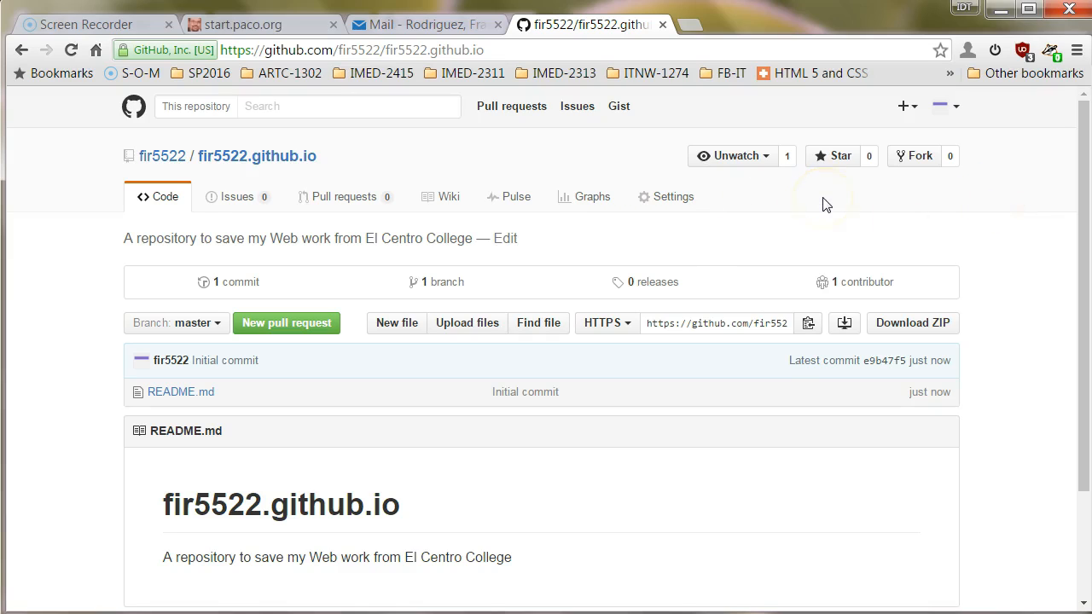
click(276, 160)
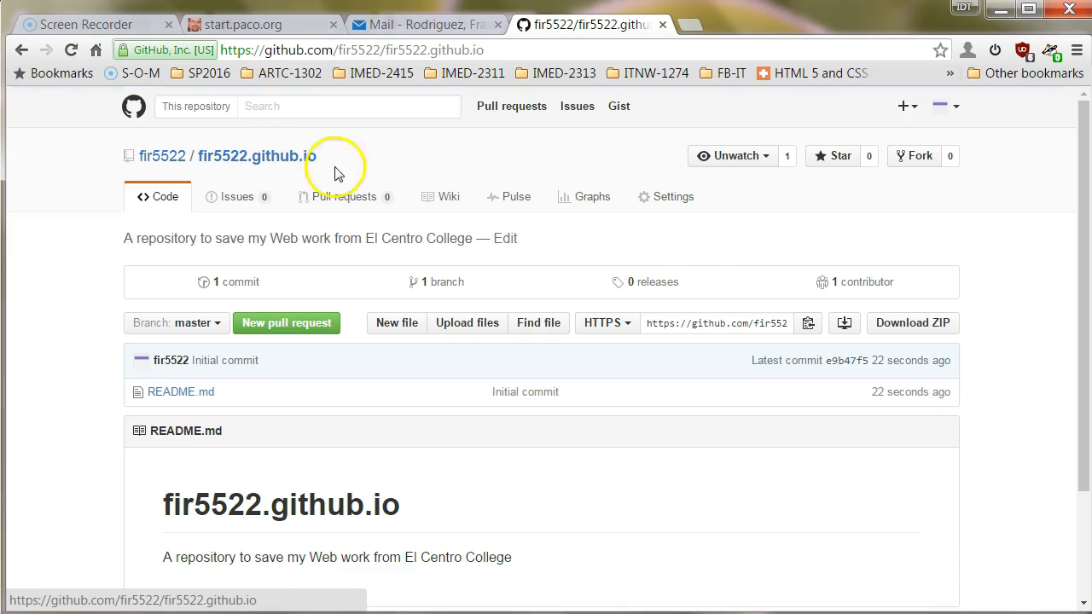
click(183, 391)
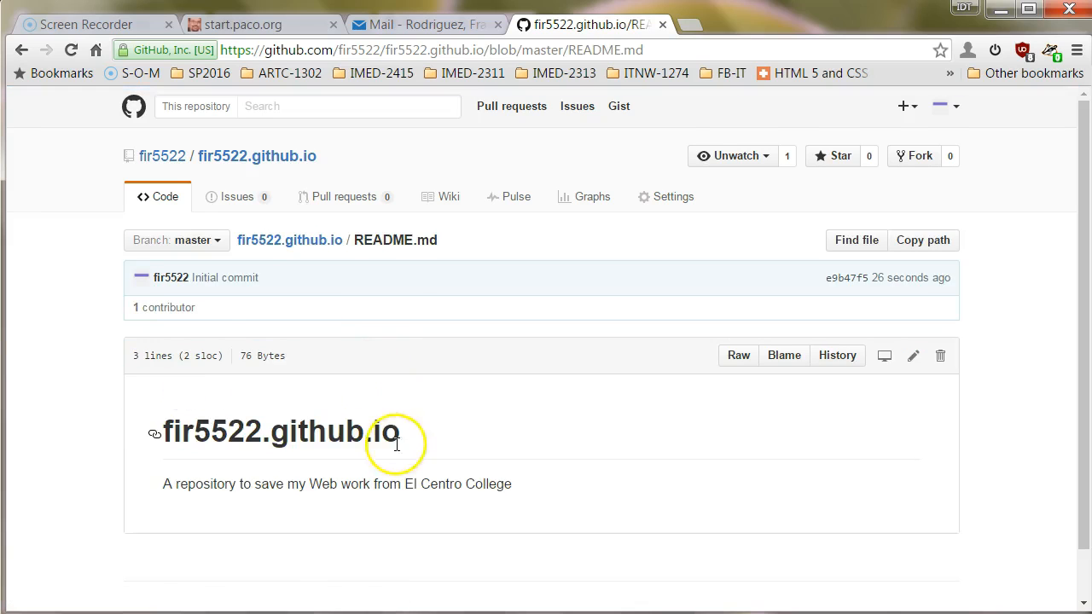
scroll(342, 443, down, 1)
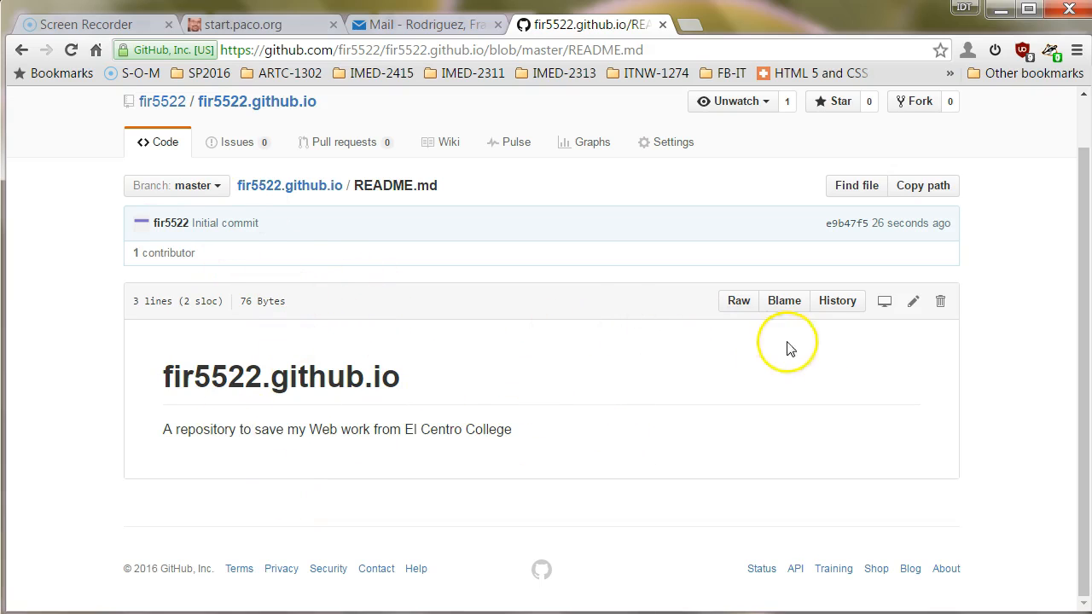
click(913, 304)
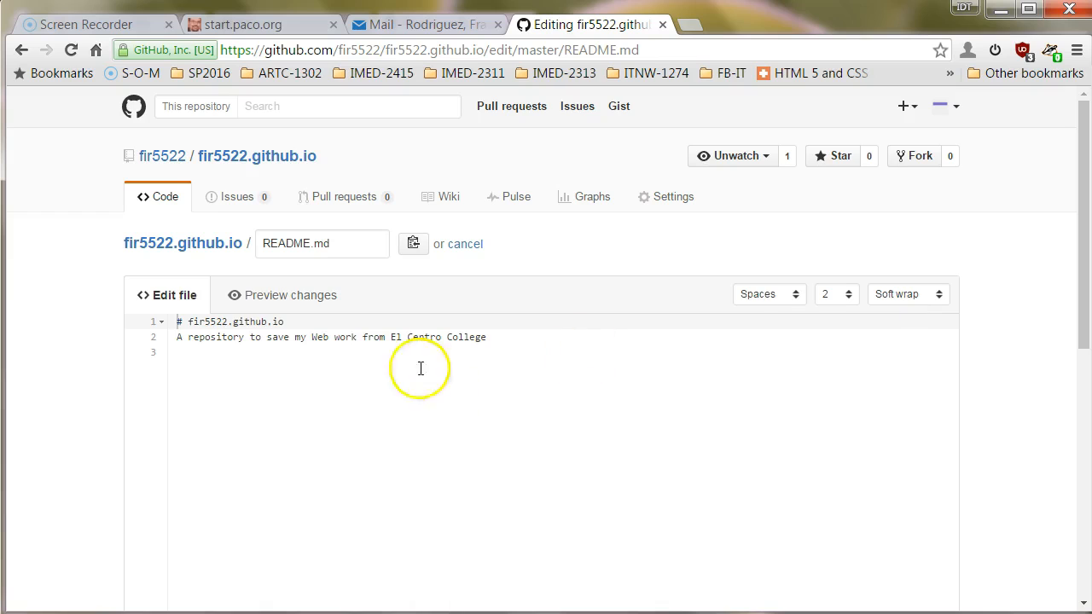
Append "'s Web Design 2 class." to line 2, retitle to 'My Web 2 backup', and commit.
click(495, 337)
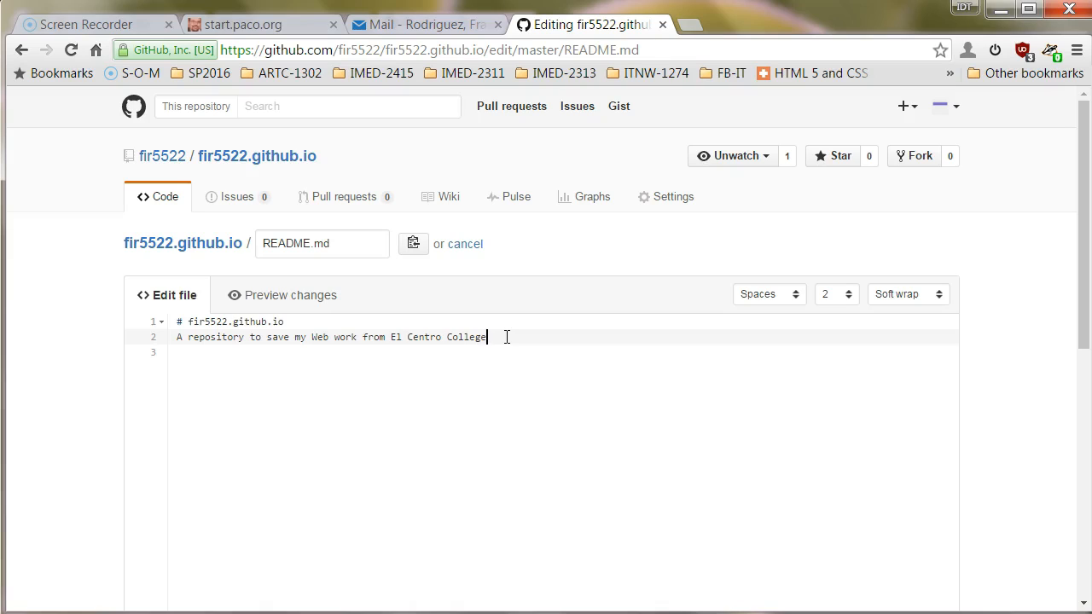
text('s Web Design 2 class.)
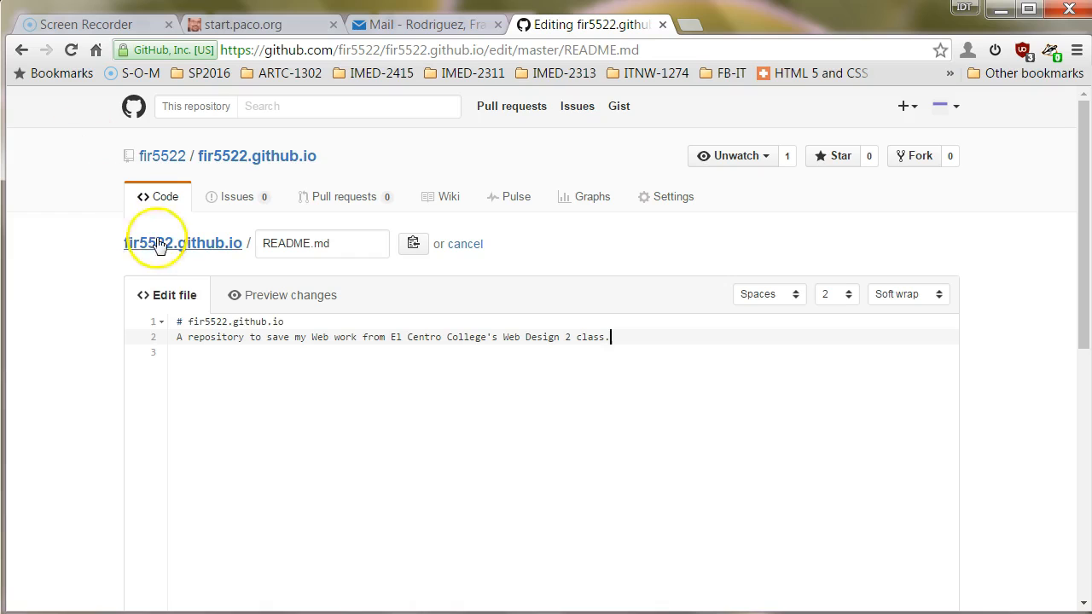
click(179, 321)
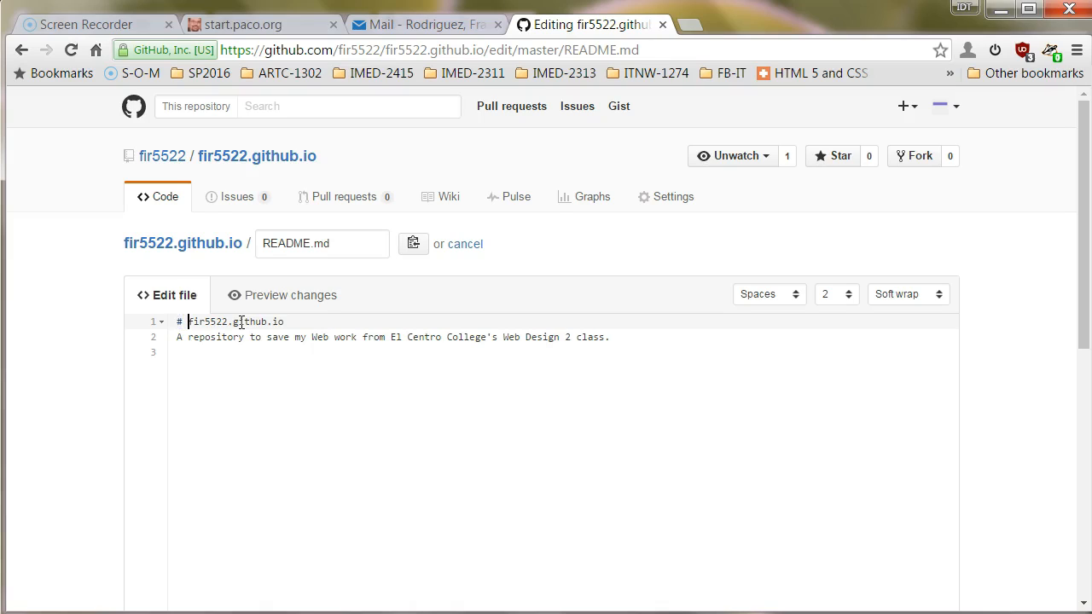
key(shift+Right)
key(shift+Right)
key(shift+Right)
key(shift+Right)
key(shift+Right)
key(shift+Right)
key(shift+Right)
key(shift+Right)
key(shift+Right)
key(shift+Right)
key(shift+Right)
key(shift+Right)
key(shift+Right)
key(shift+Right)
key(shift+Right)
key(shift+Right)
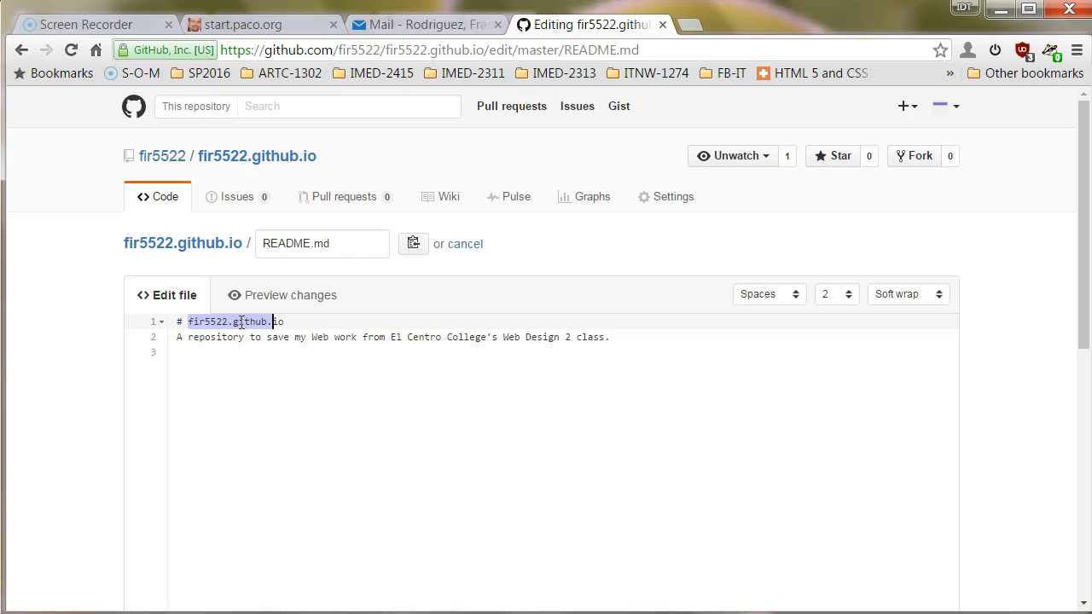
key(shift+Right)
text(My Web 2 )
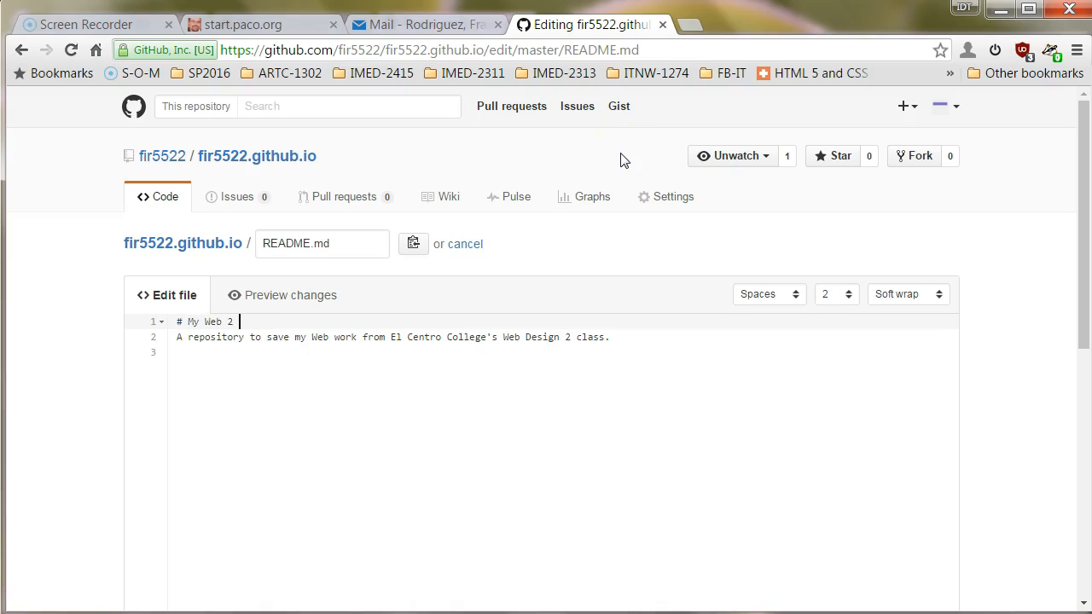
text(backup)
scroll(892, 239, down, 10)
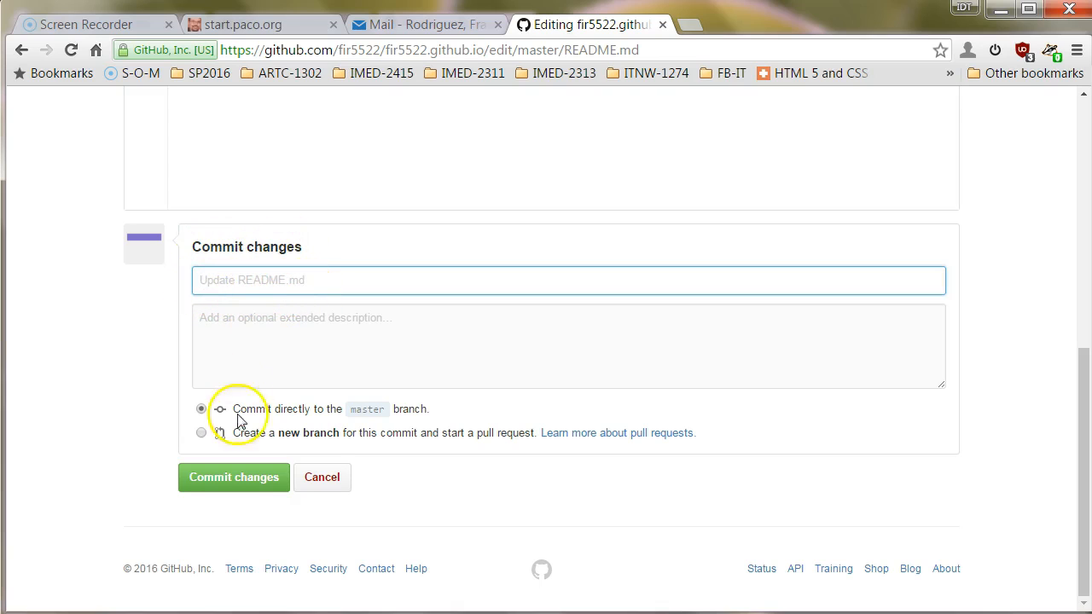
click(249, 481)
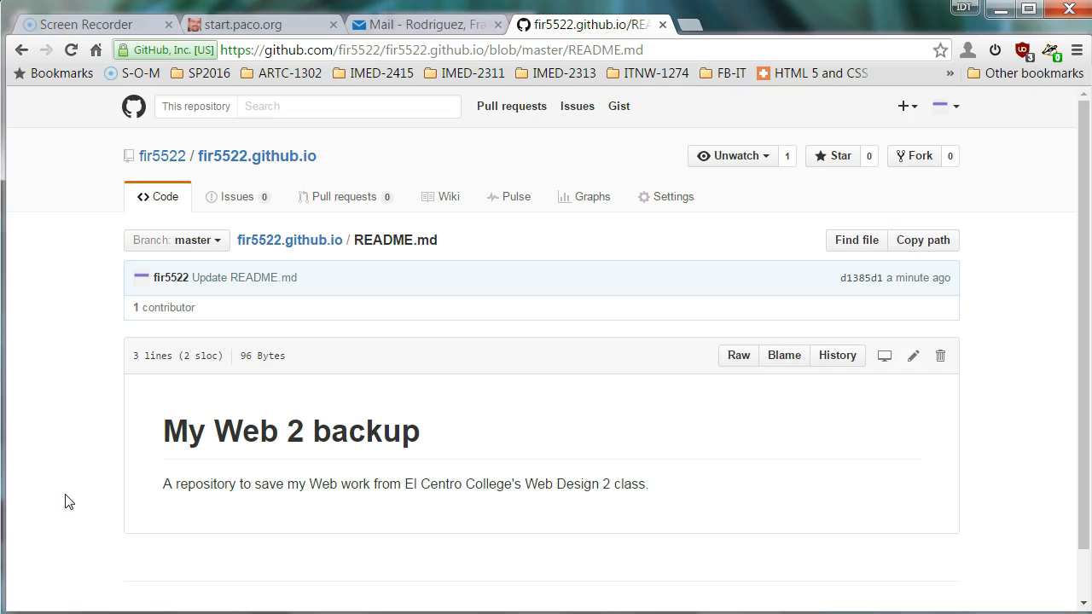
Go to the repository's Settings and scroll down to the GitHub Pages section.
click(676, 197)
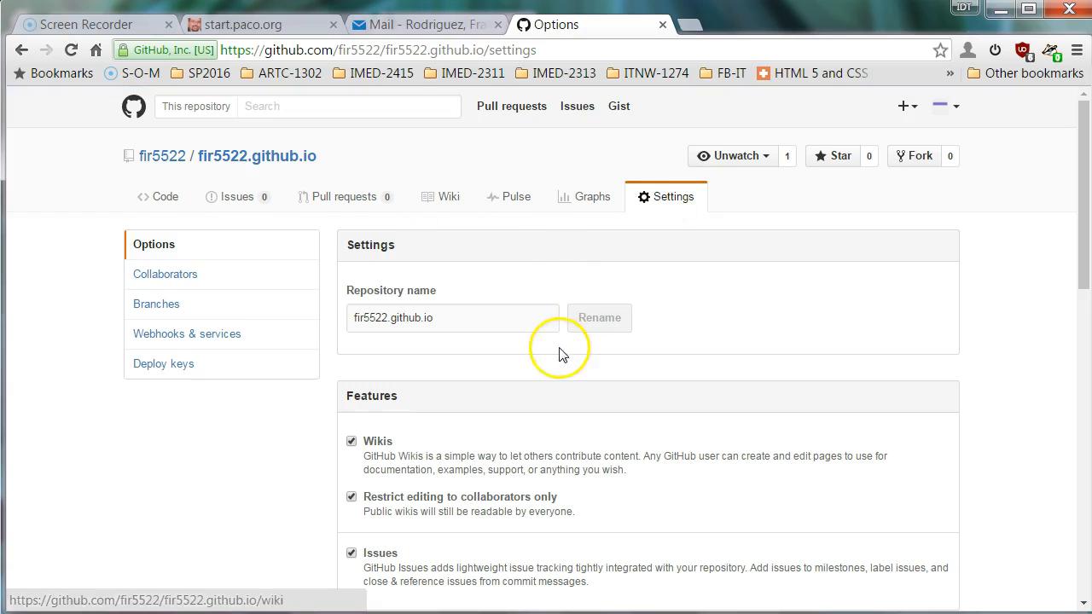
scroll(561, 355, down, 2)
scroll(564, 345, down, 1)
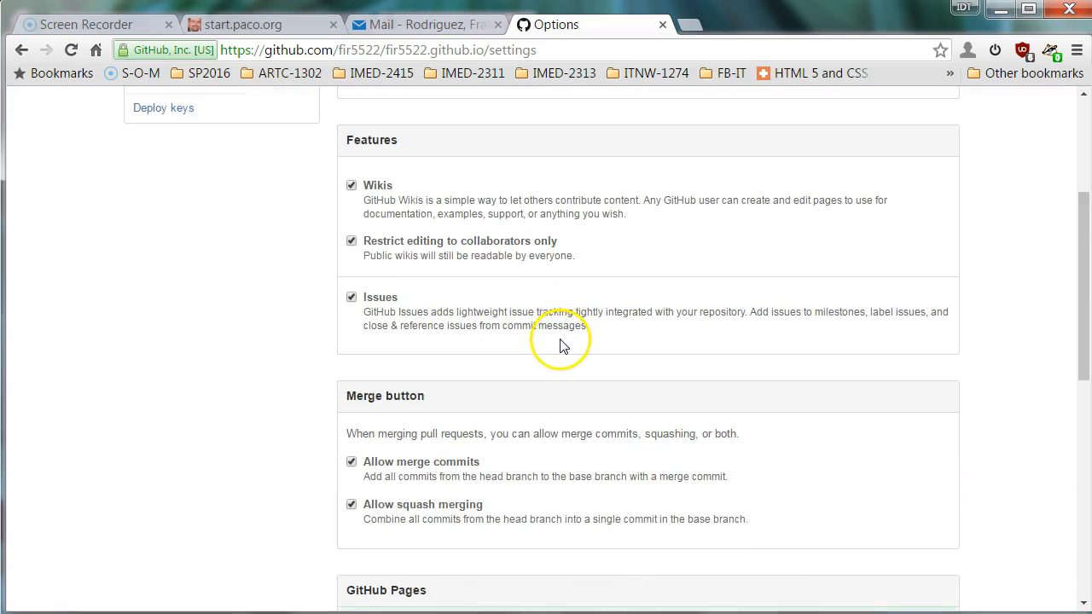
scroll(562, 345, down, 2)
scroll(561, 343, down, 1)
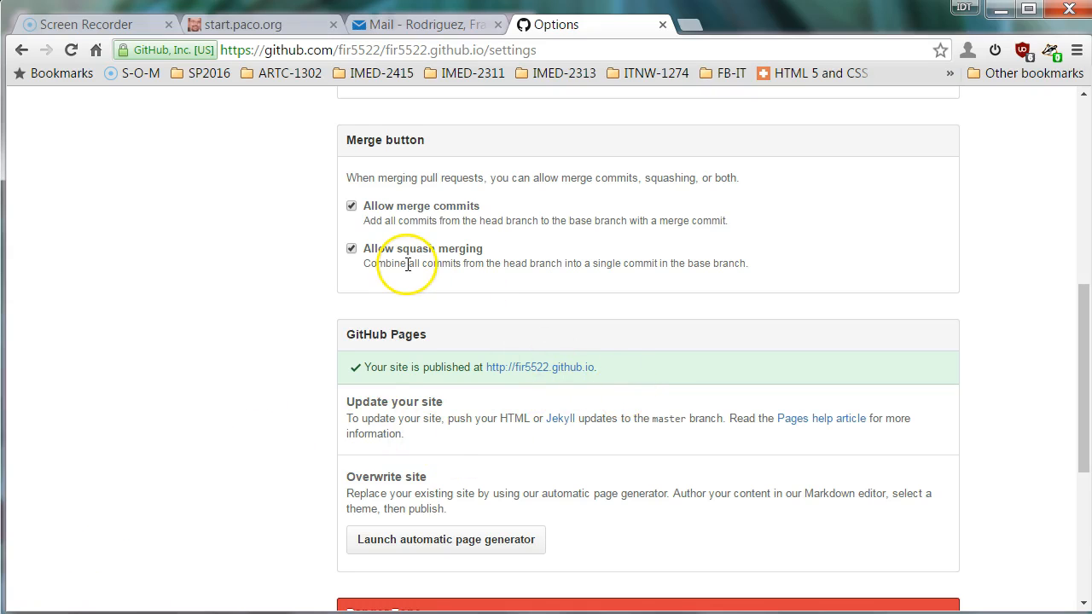
Visit the published github.io site, then return to the repository's settings page.
click(540, 368)
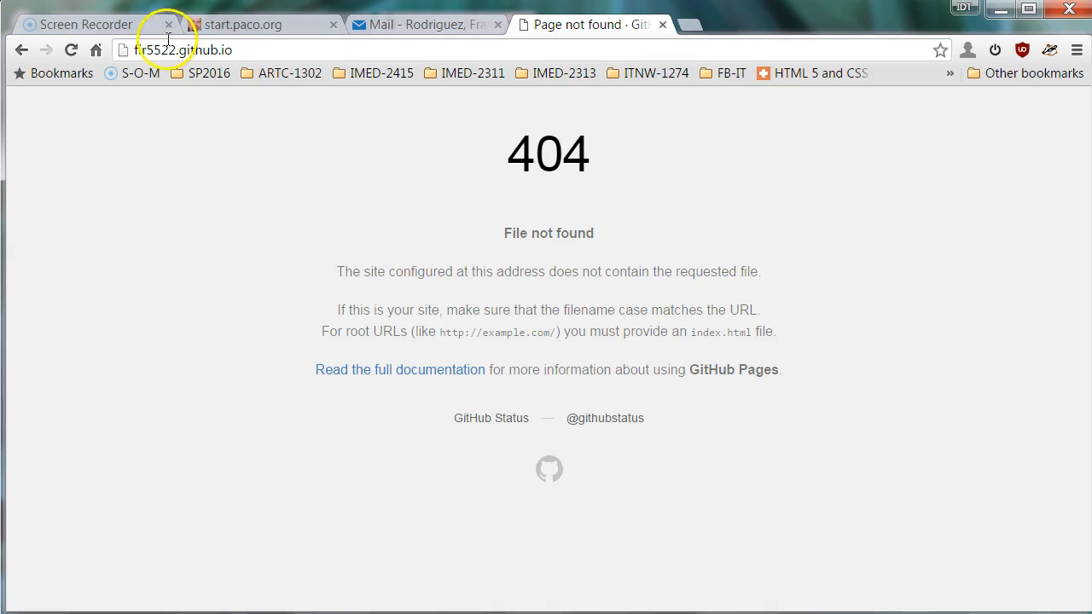
click(22, 51)
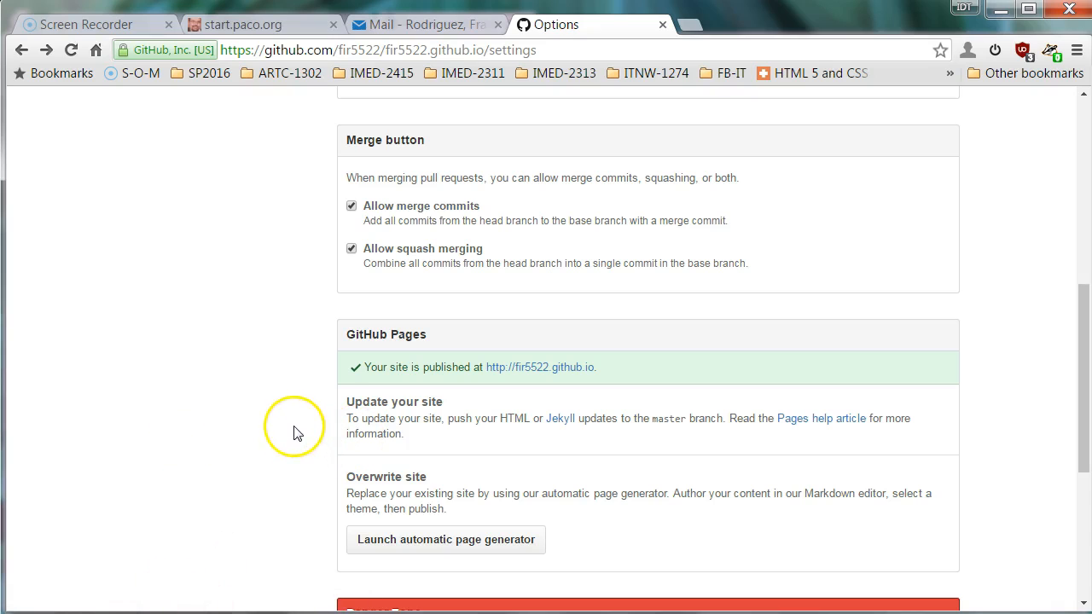
scroll(516, 393, up, 8)
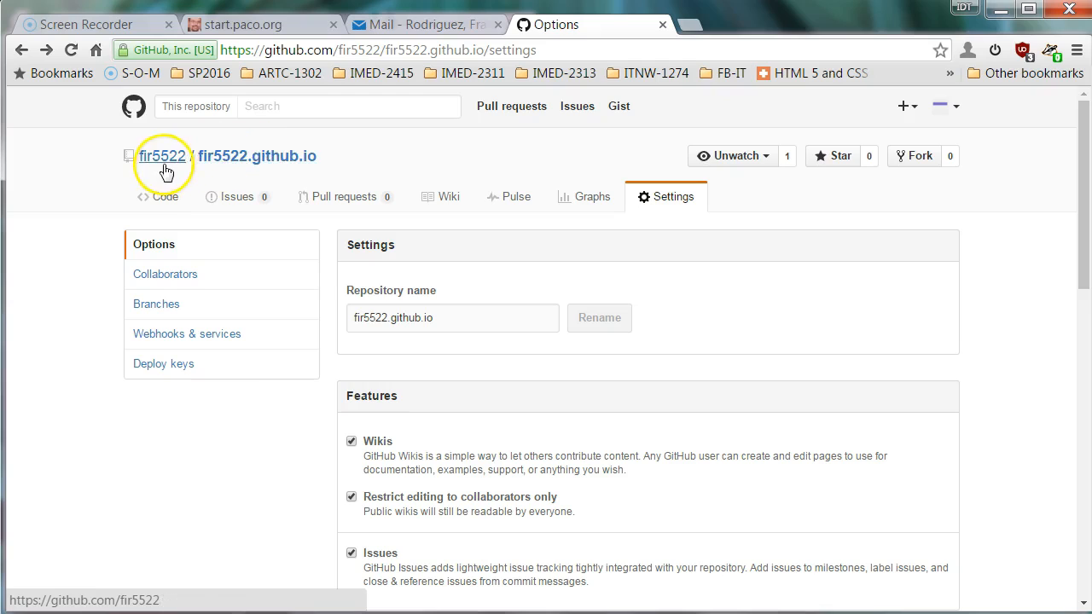
Return to the fir5522.github.io repository's code page and start a new file.
click(242, 167)
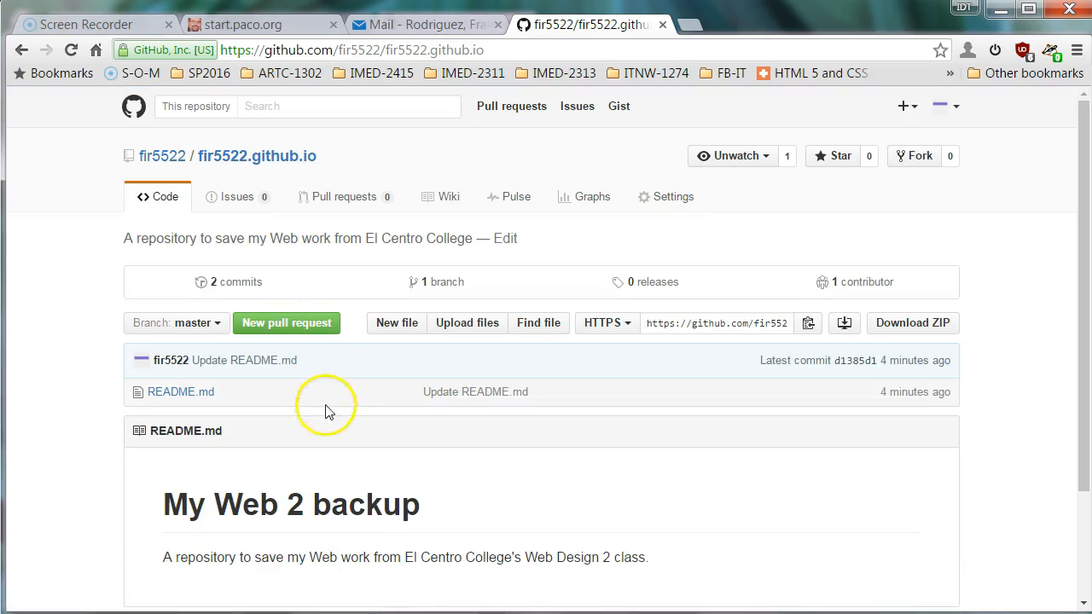
click(398, 323)
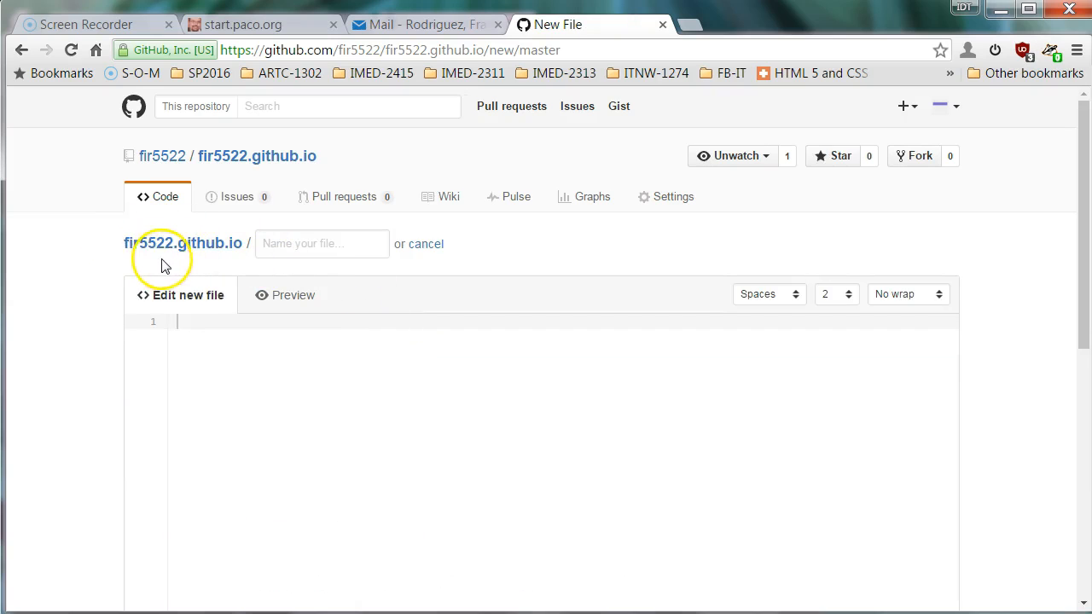
Name the new file index.html and enter Hello world! as its content.
click(296, 244)
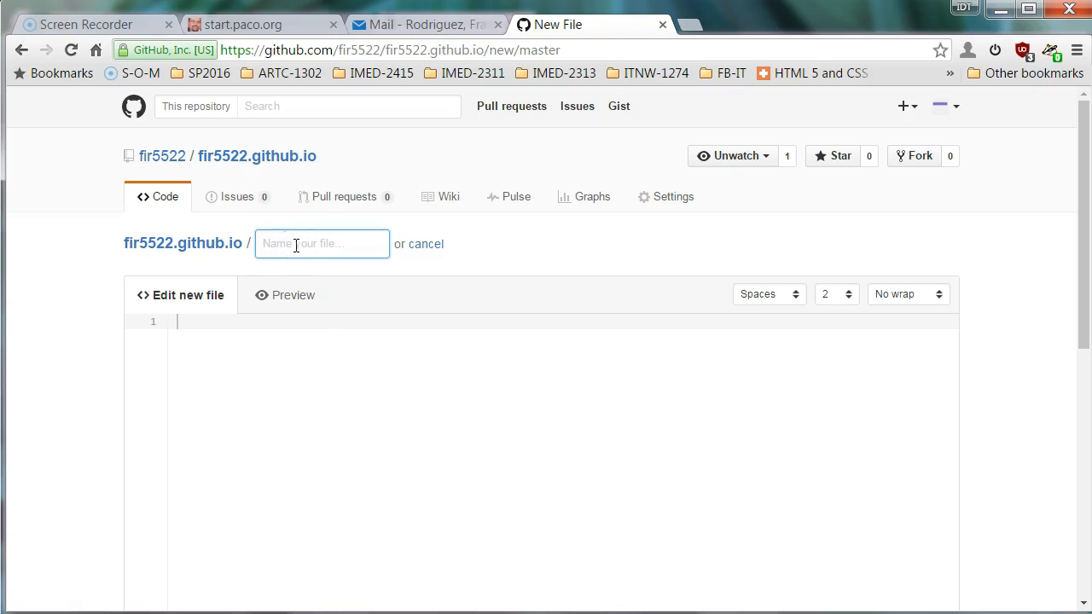
text(index.h)
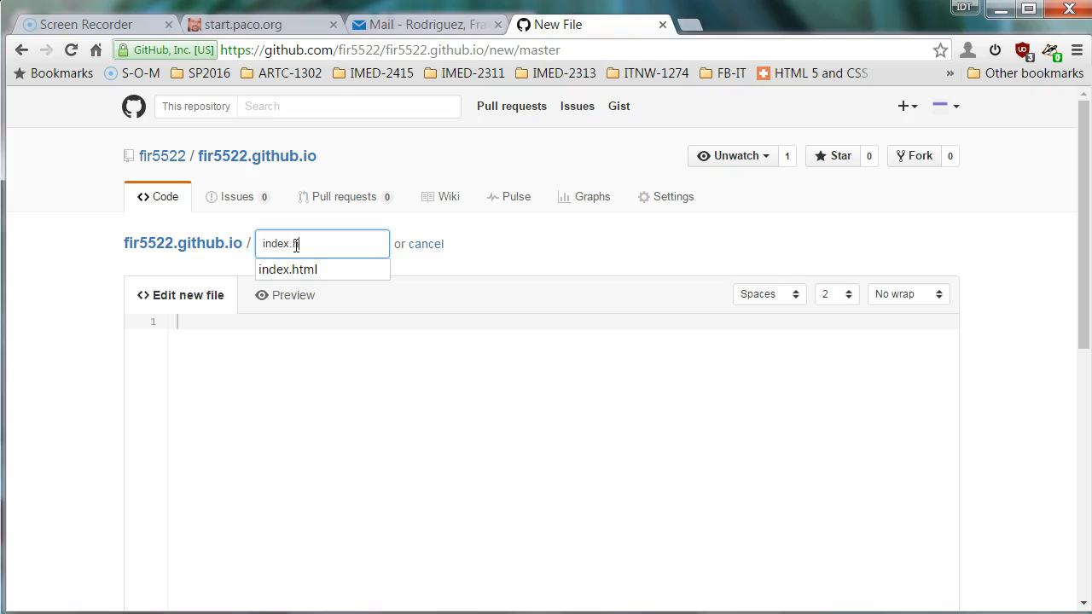
text(tml)
key(Tab)
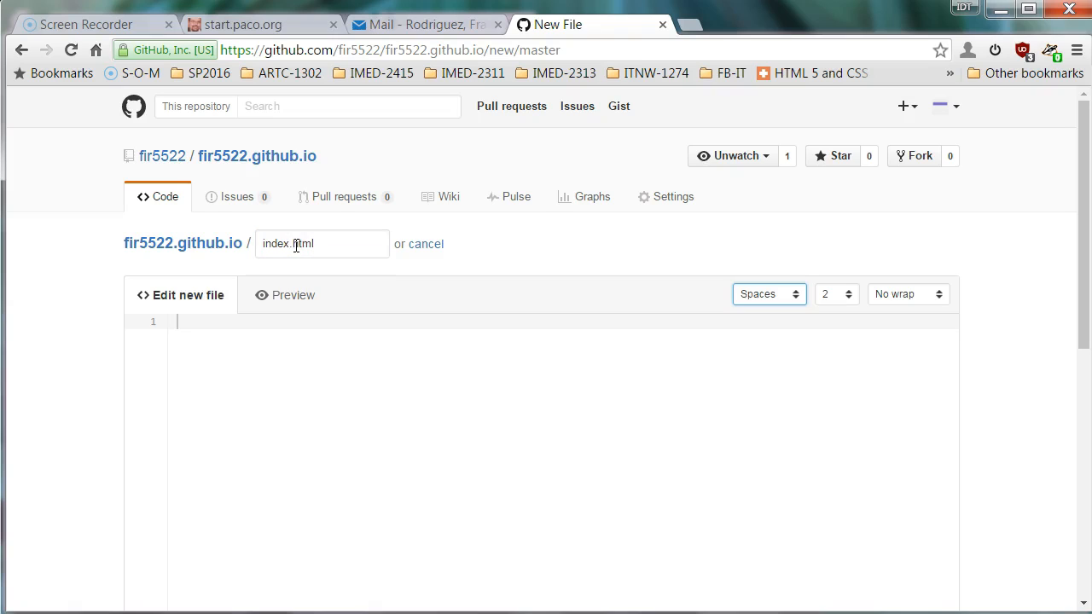
click(339, 439)
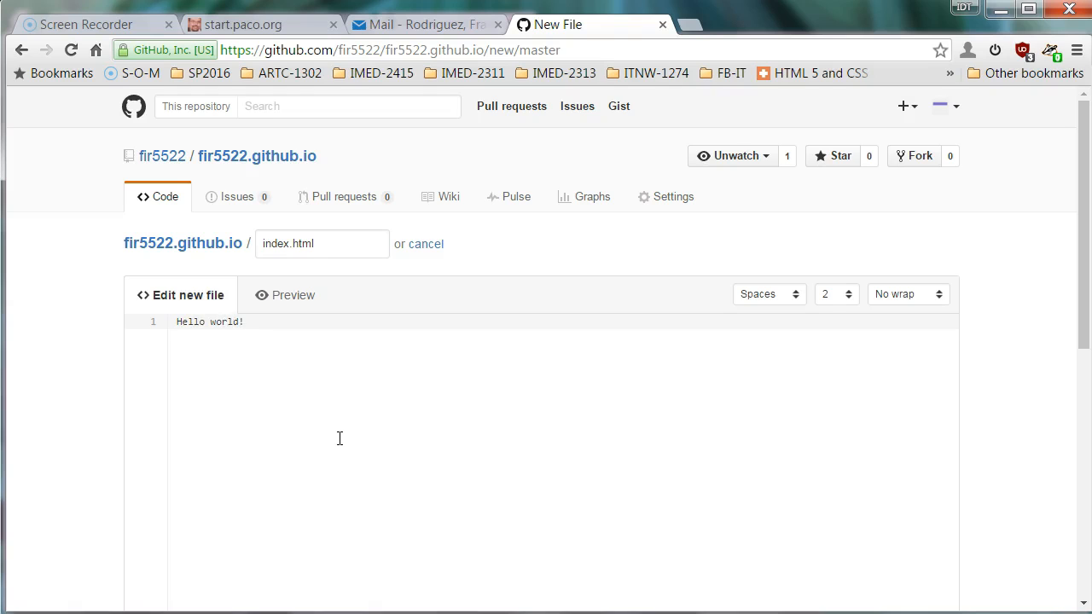
Commit the new index.html directly to the master branch.
scroll(705, 339, down, 7)
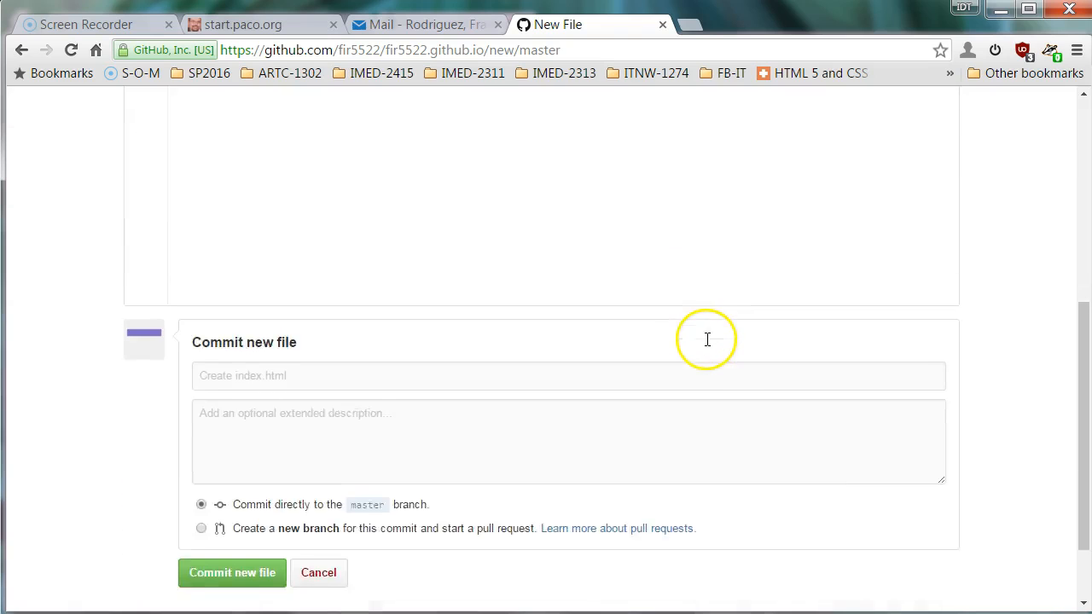
scroll(273, 225, up, 7)
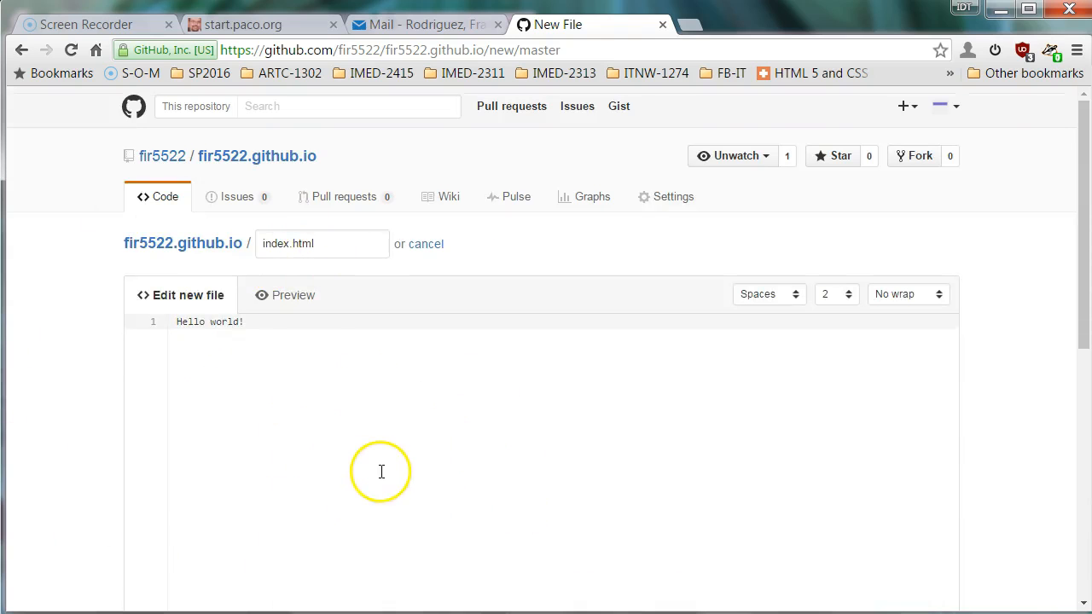
scroll(381, 470, down, 3)
scroll(381, 472, down, 4)
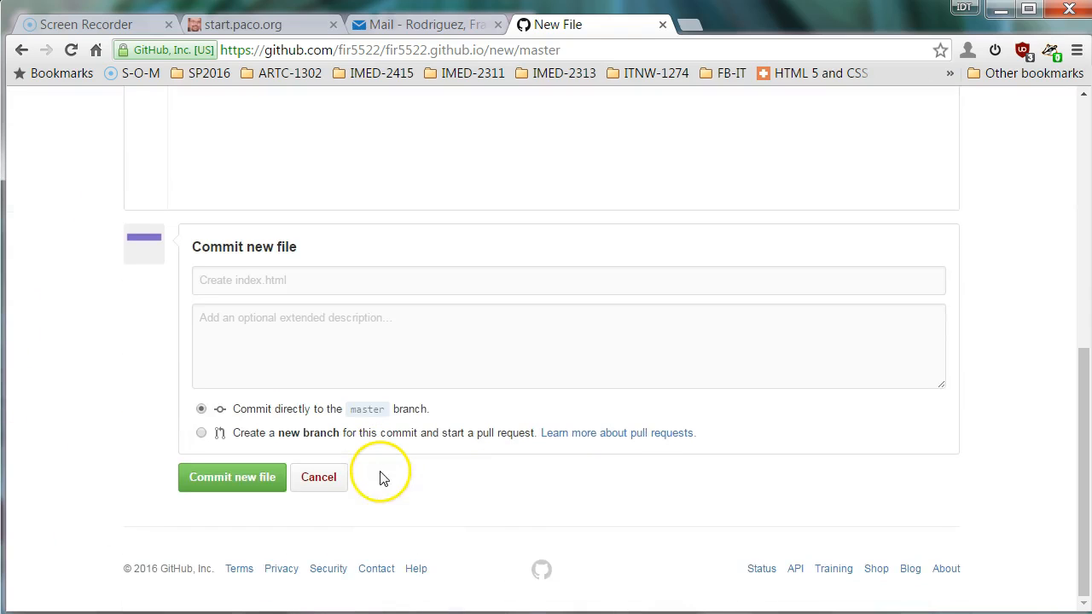
click(235, 483)
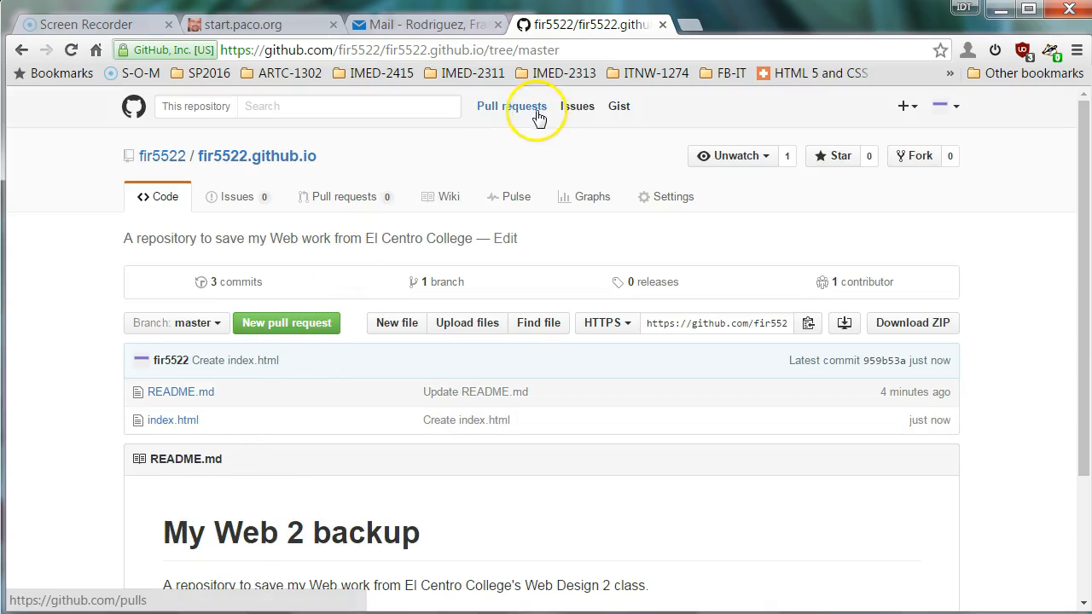
Open the repository Settings and locate the GitHub Pages section.
click(674, 198)
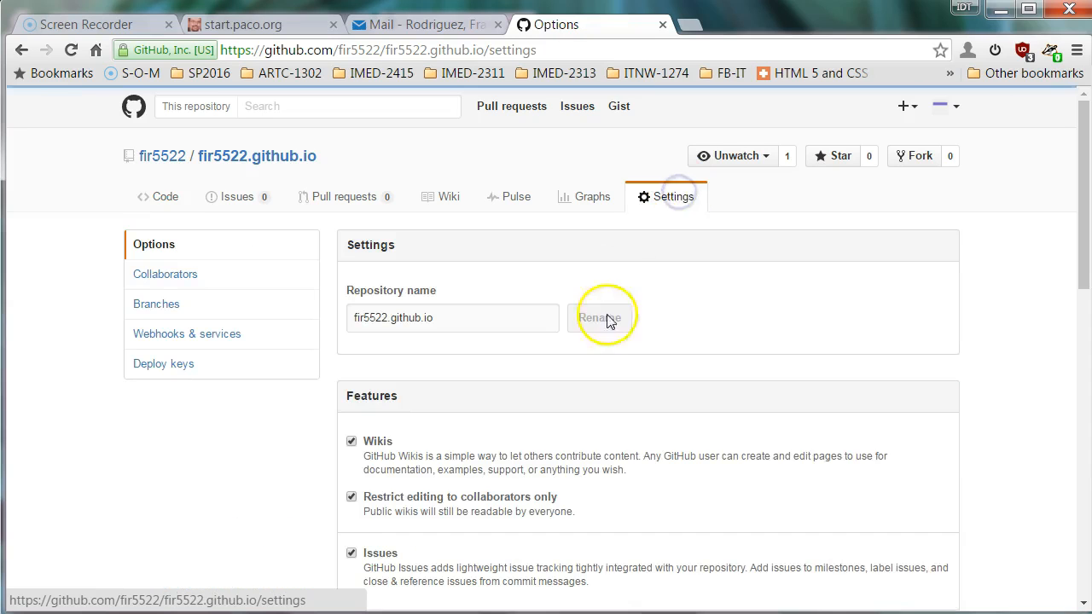
scroll(607, 324, down, 7)
scroll(603, 339, down, 2)
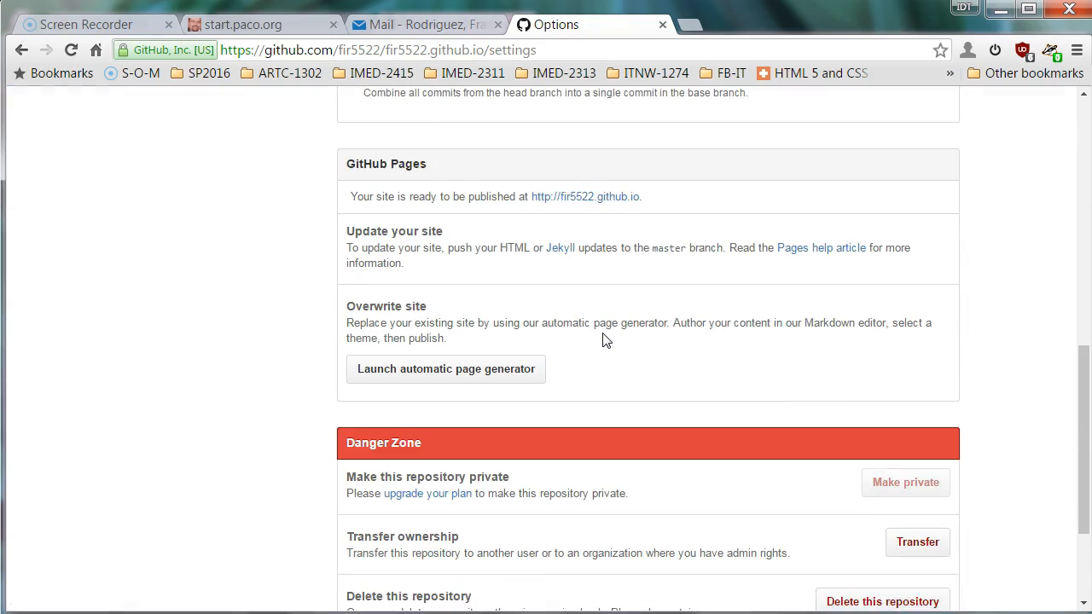
scroll(603, 340, up, 1)
Visit fir5522.github.io to confirm it shows Hello world!, then return to Settings.
click(603, 285)
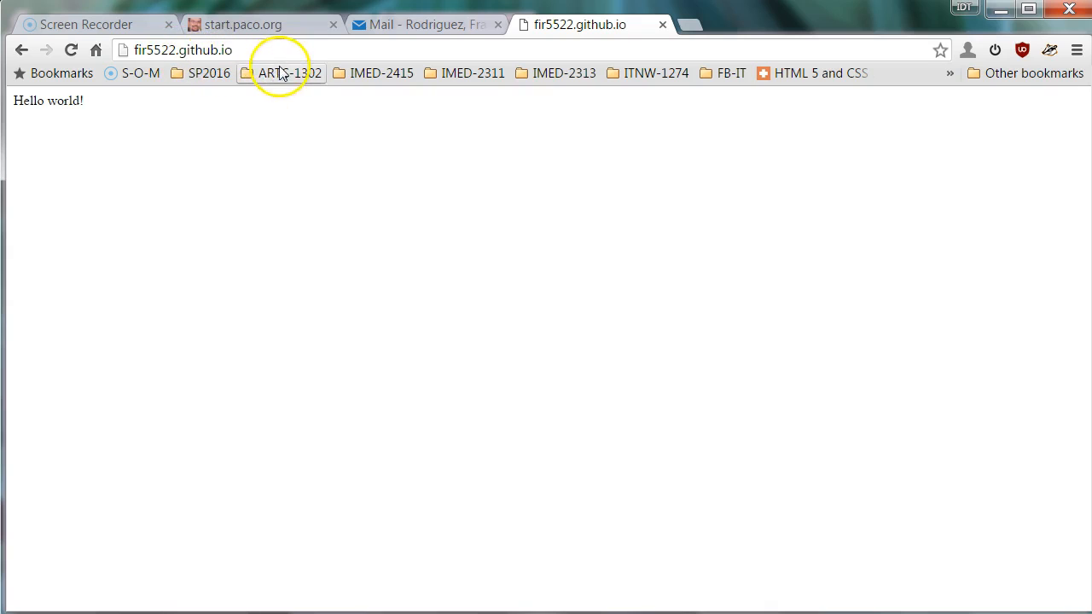
drag(102, 103, 3, 100)
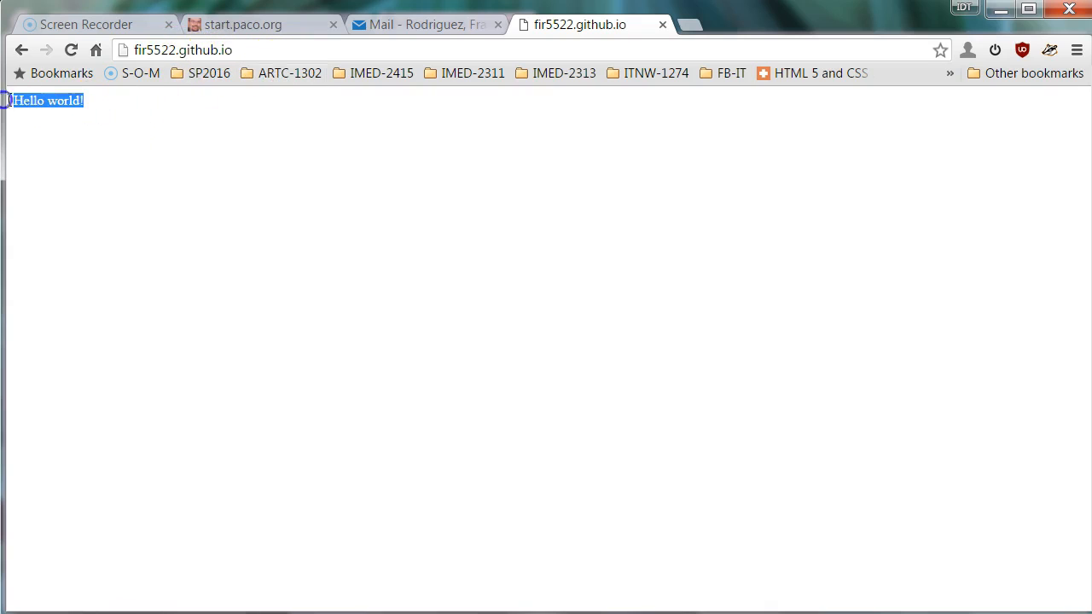
click(130, 181)
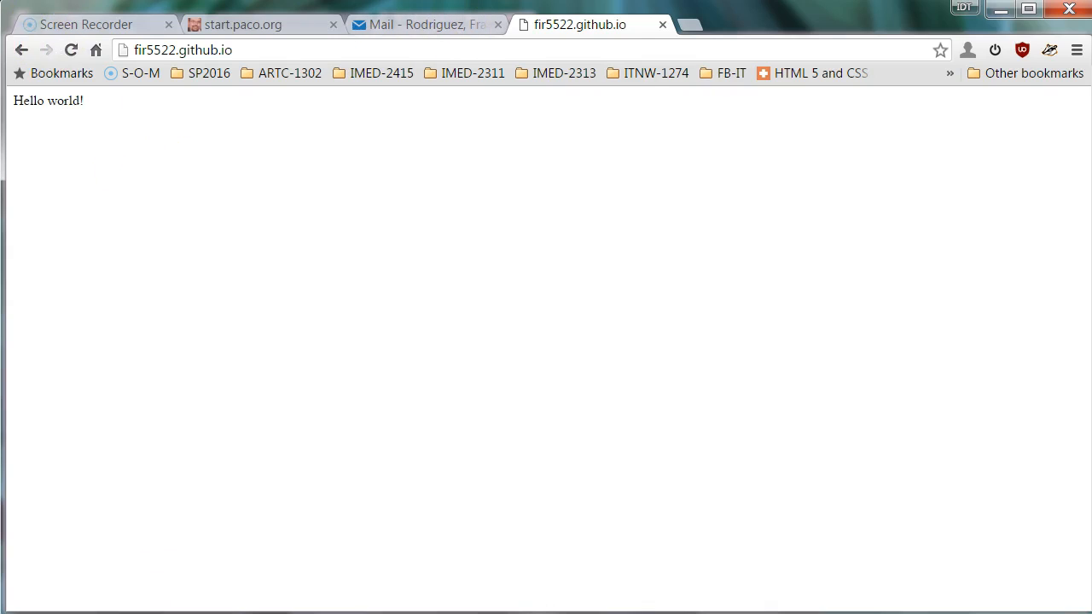
click(19, 53)
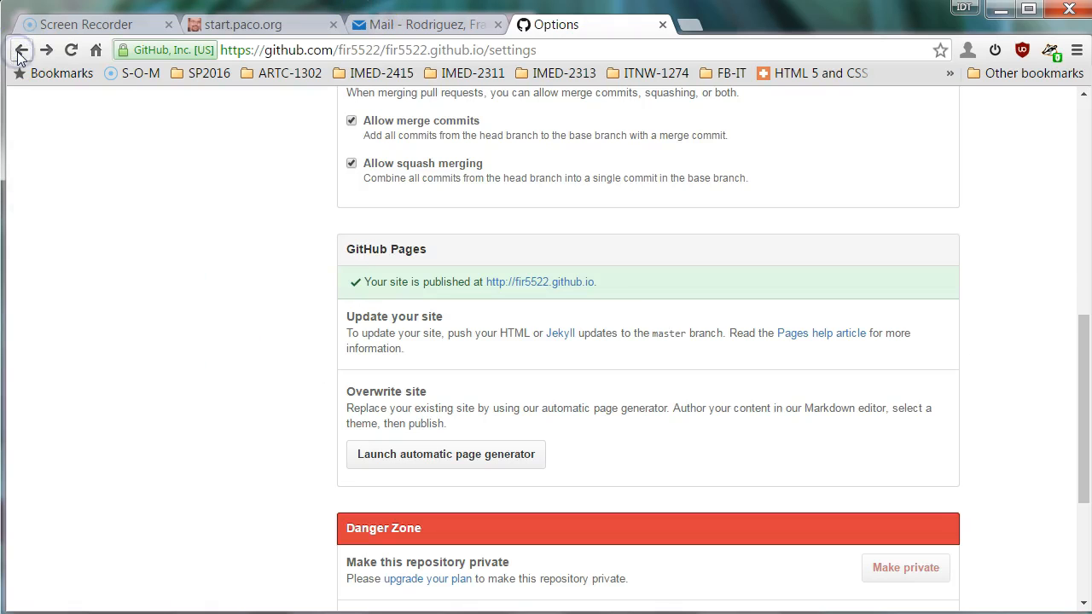
Open index.html from the repository in GitHub's file editor.
click(21, 53)
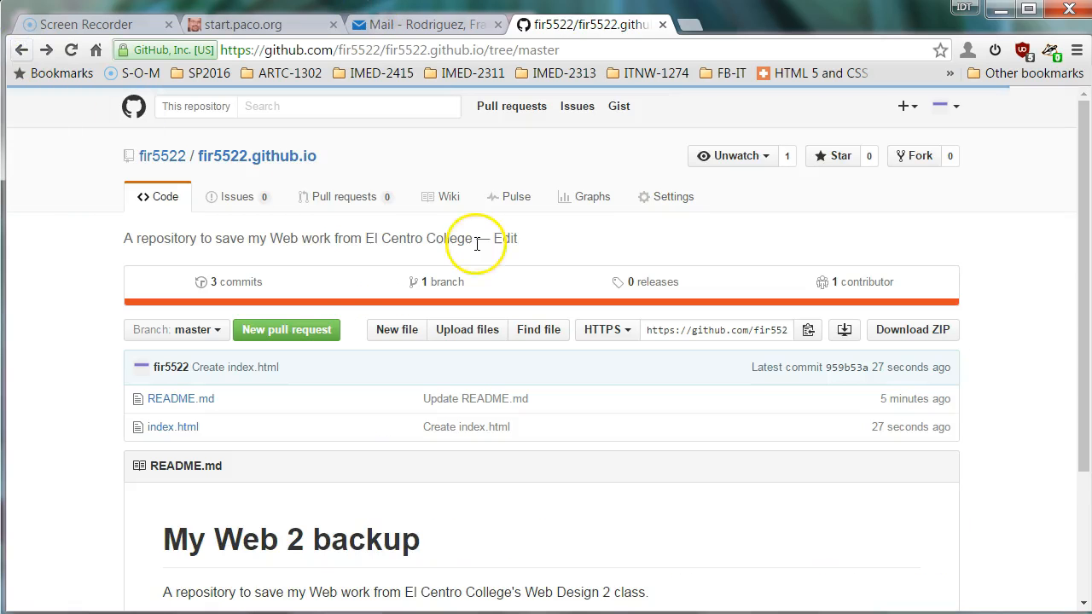
click(284, 171)
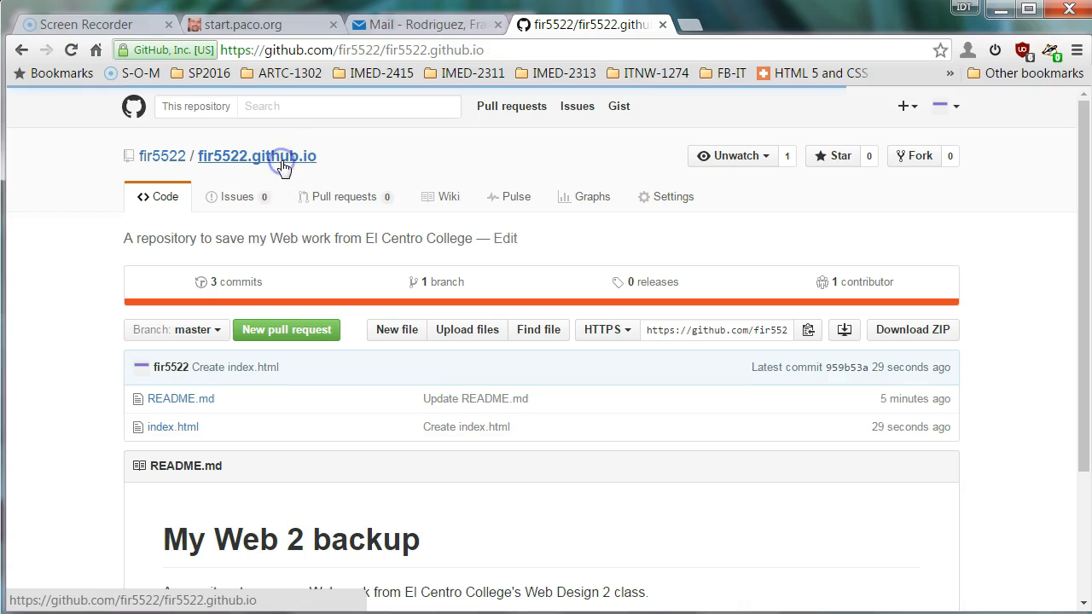
click(182, 428)
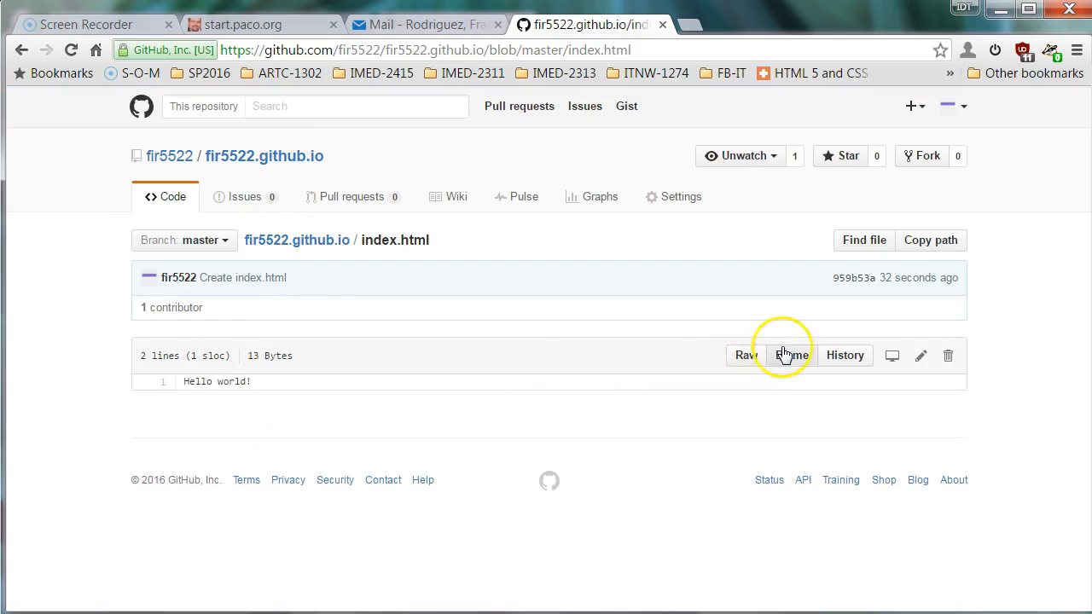
click(921, 360)
Insert blank lines above Hello world! and write an <h1> page heading on top.
click(301, 416)
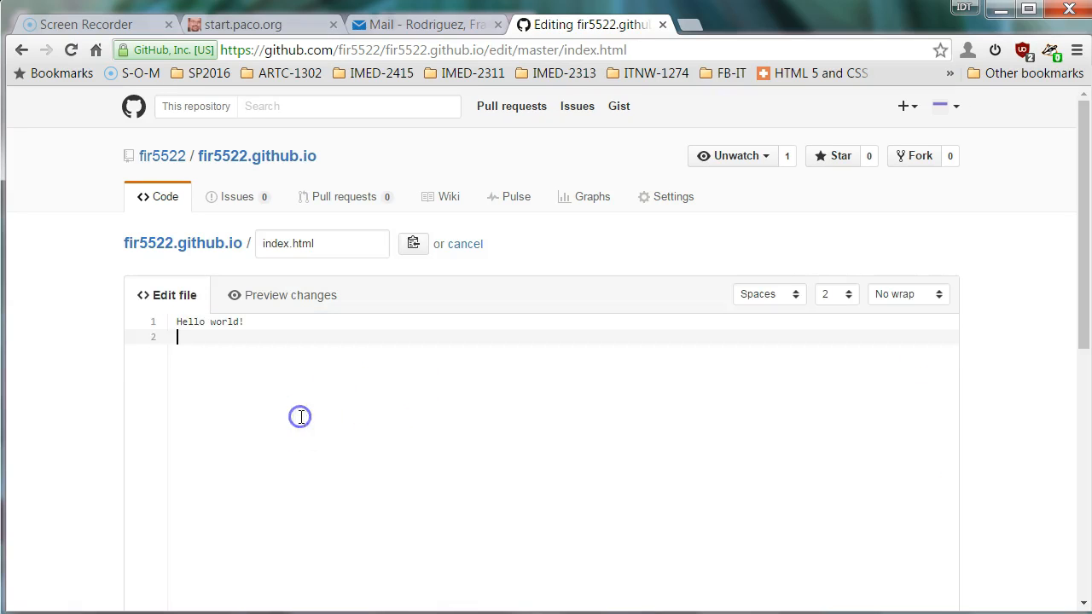
key(Up)
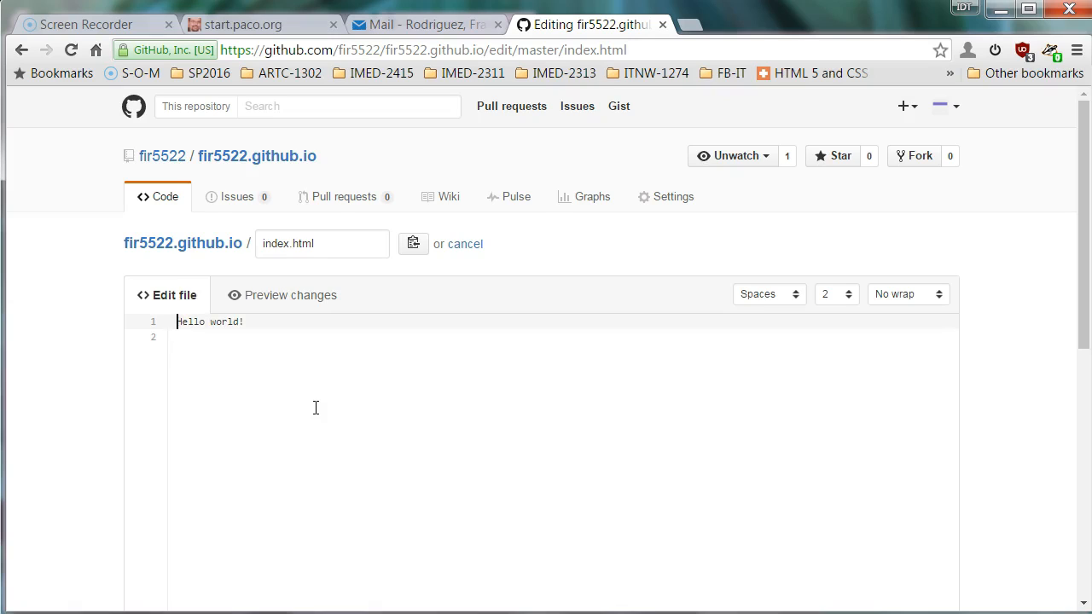
key(Return)
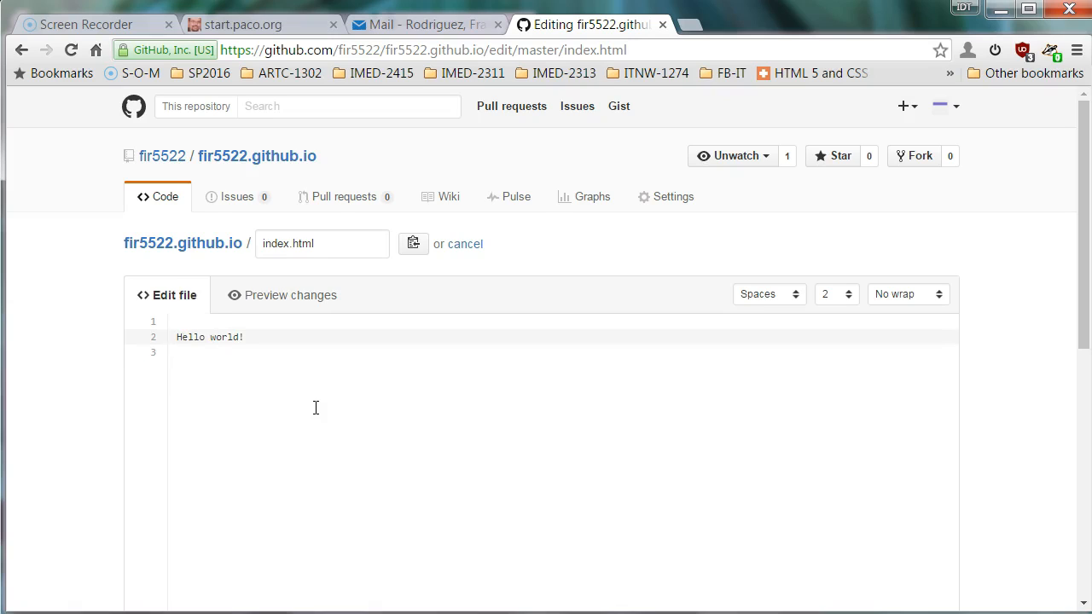
key(Return)
key(Up)
key(Up)
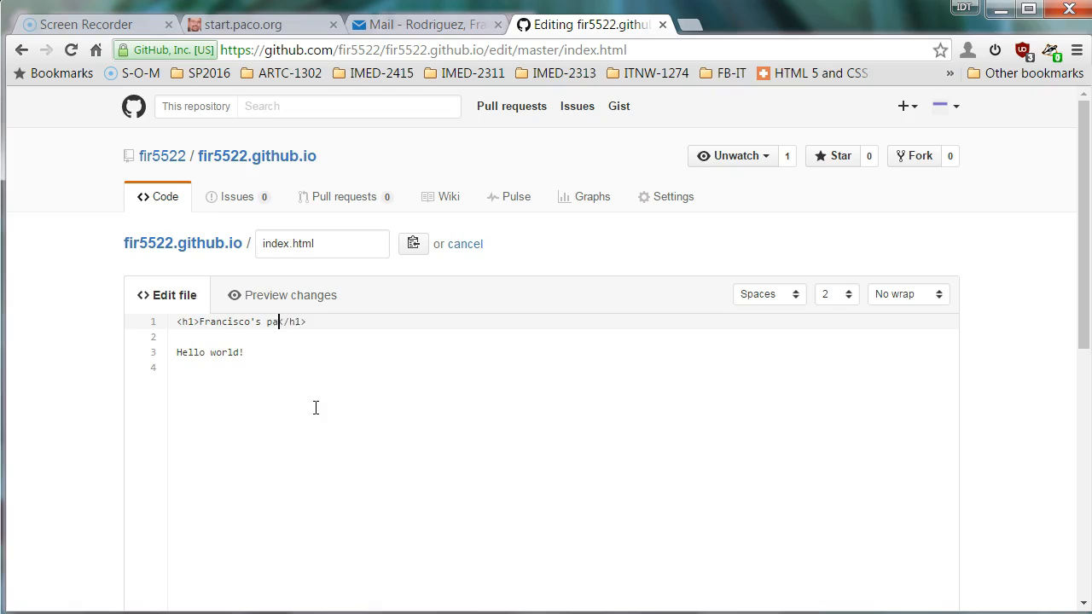
Wrap Hello world! in <p> tags and commit the edited index.html.
key(Down)
key(BackSpace)
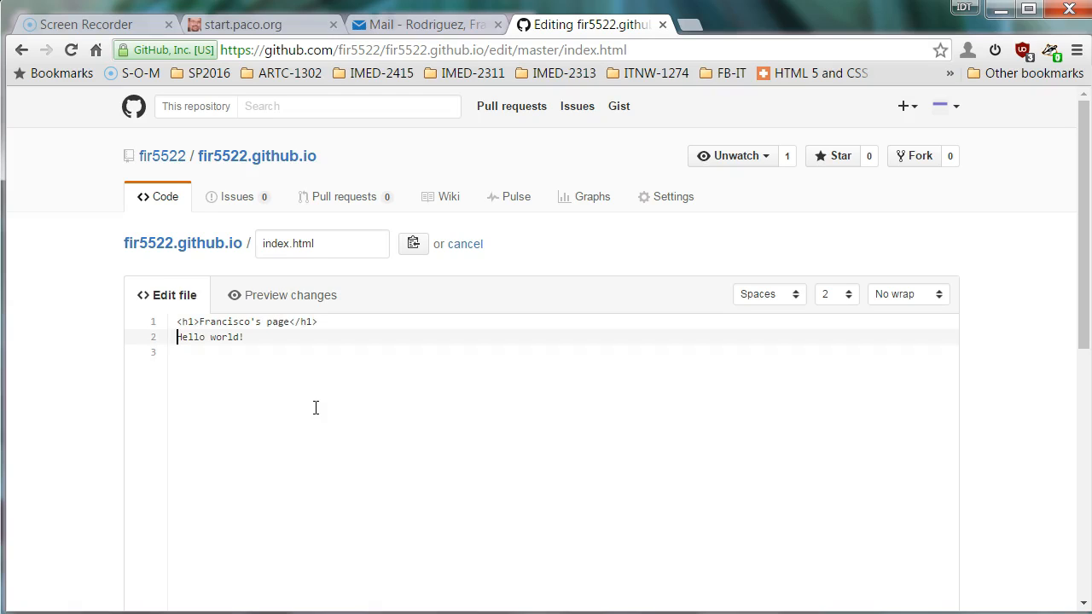
key(Return)
text(<p></p>)
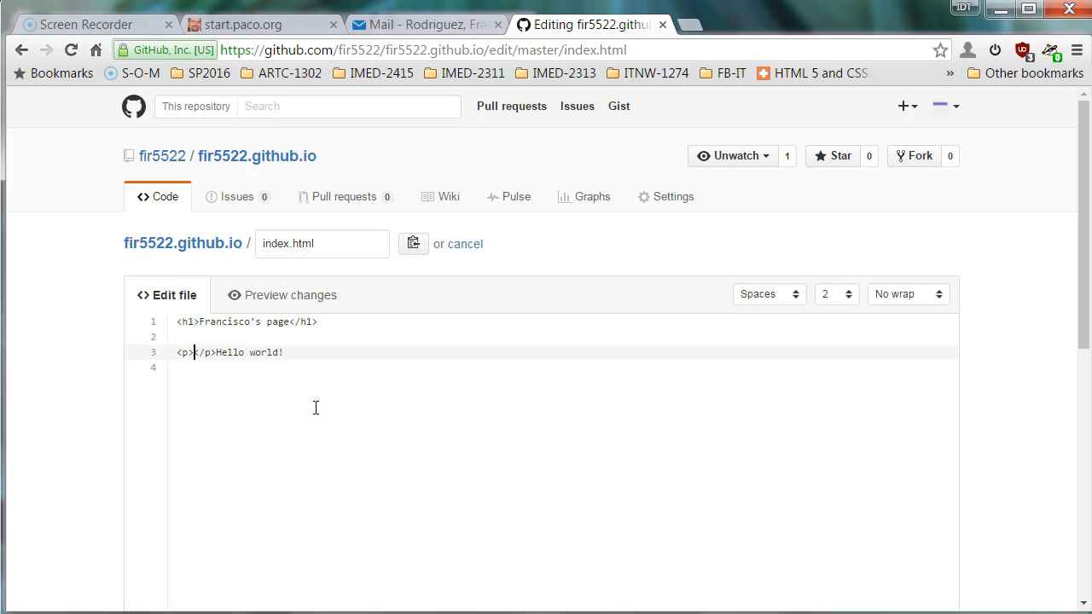
key(Delete)
key(Down)
key(Left)
scroll(302, 415, down, 8)
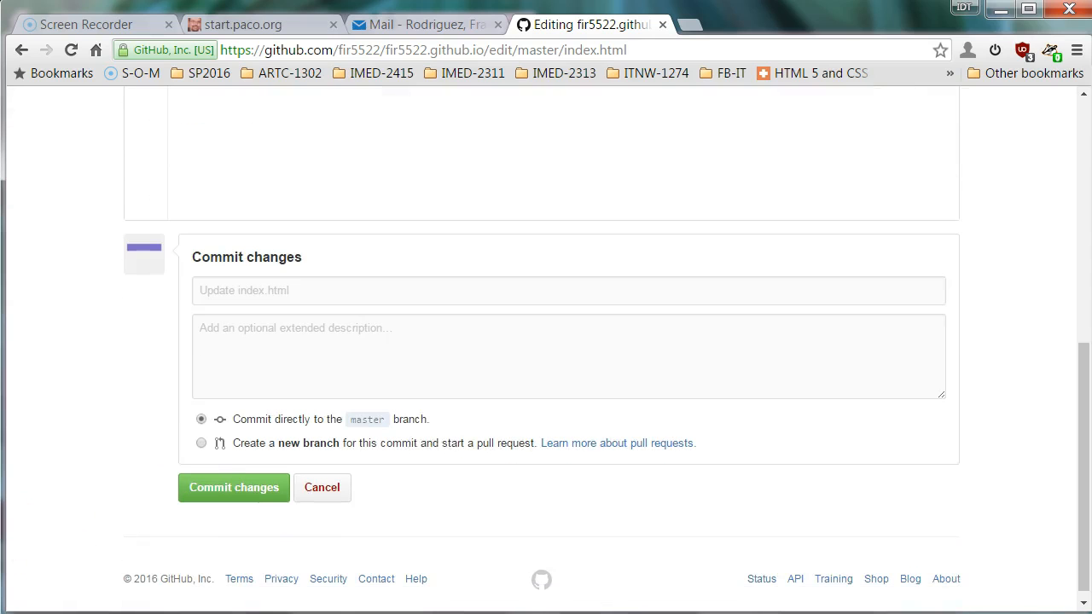
click(229, 494)
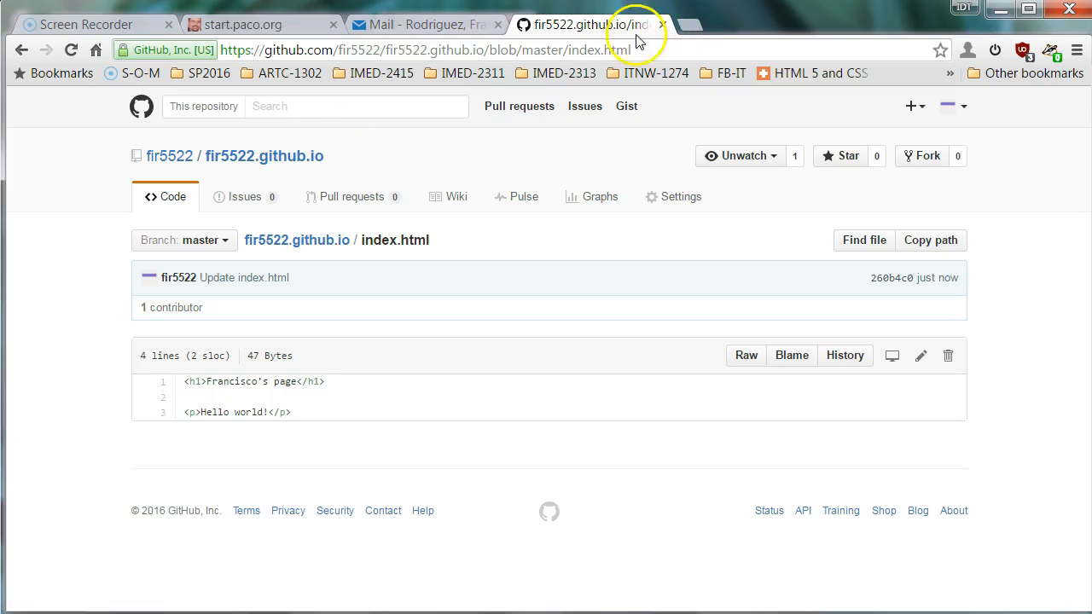
Load fir5522.github.io in a new tab and refresh it to show the new heading.
click(691, 25)
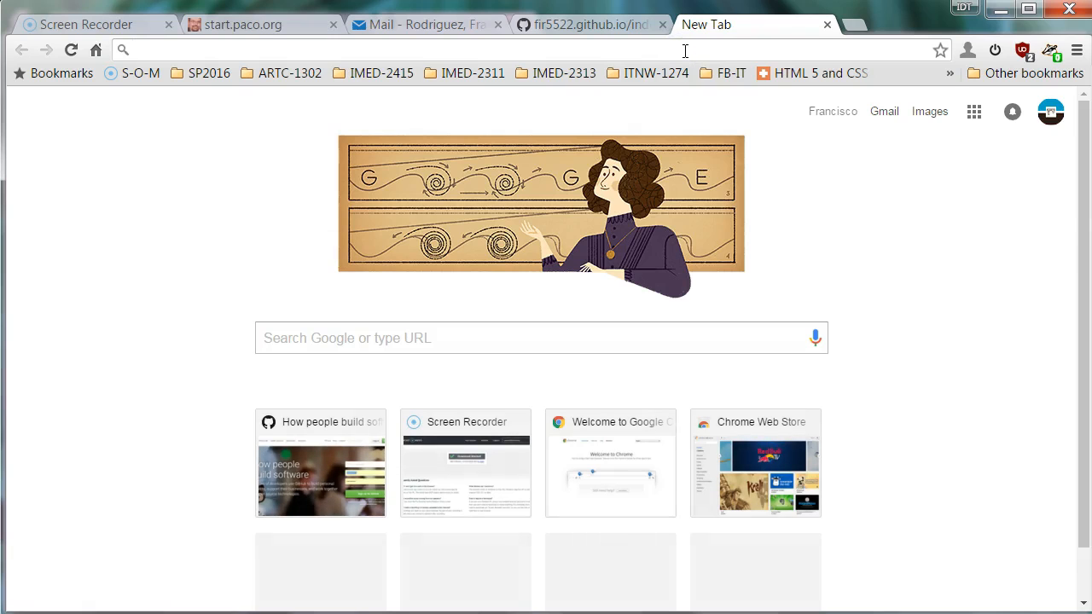
text(fr)
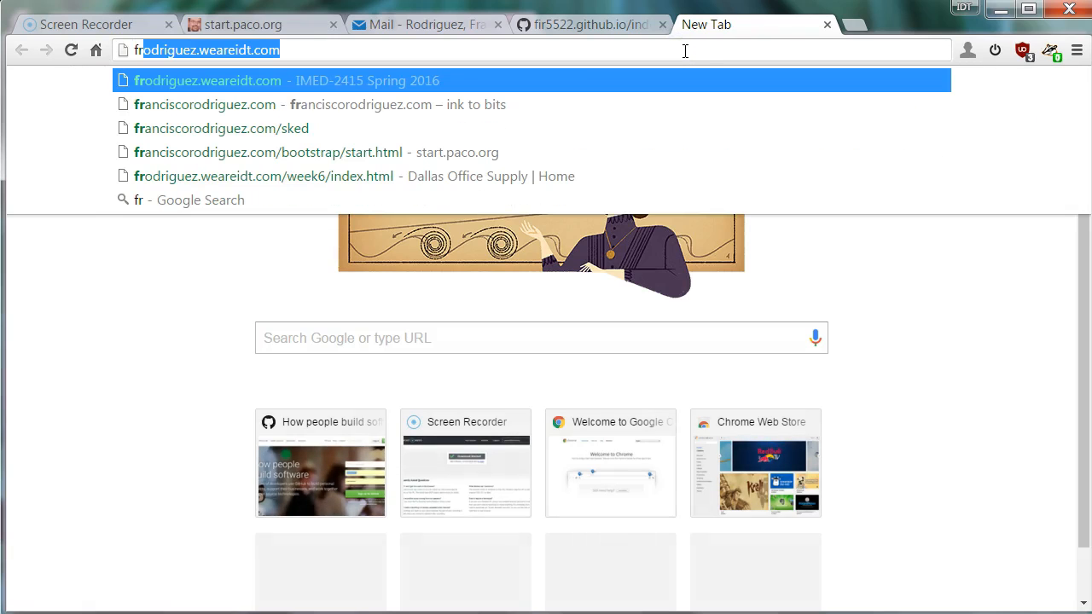
key(BackSpace)
key(BackSpace)
key(BackSpace)
text(fir5522.github.io)
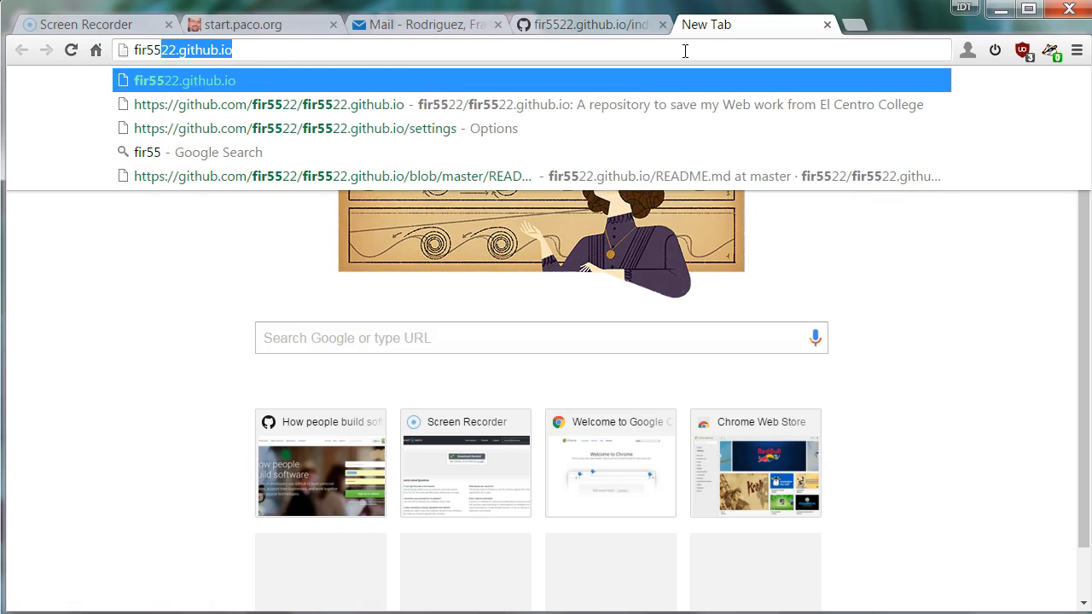
key(Right)
key(Return)
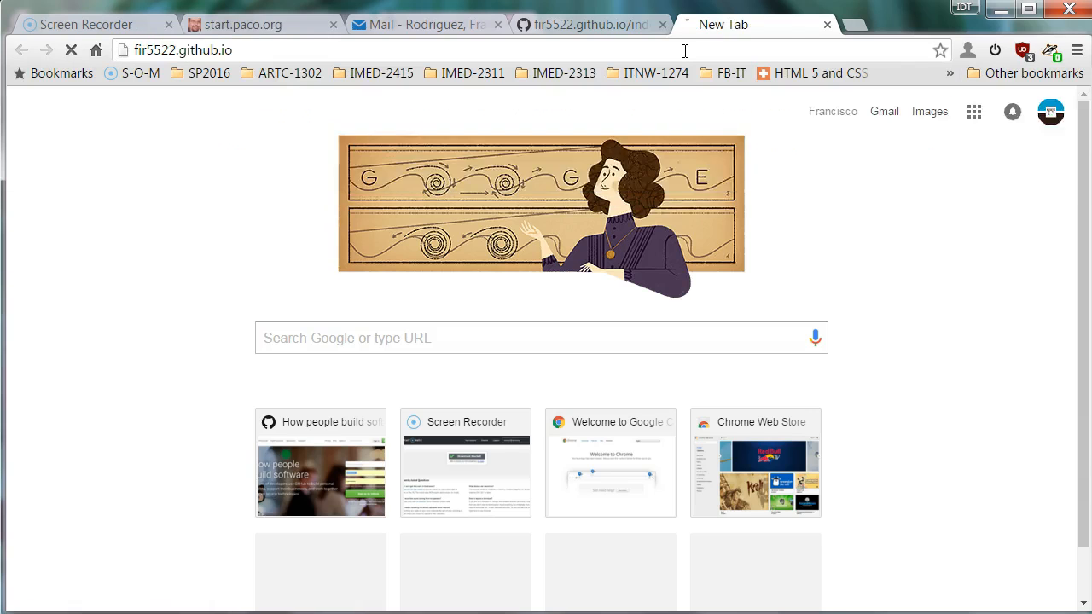
click(544, 190)
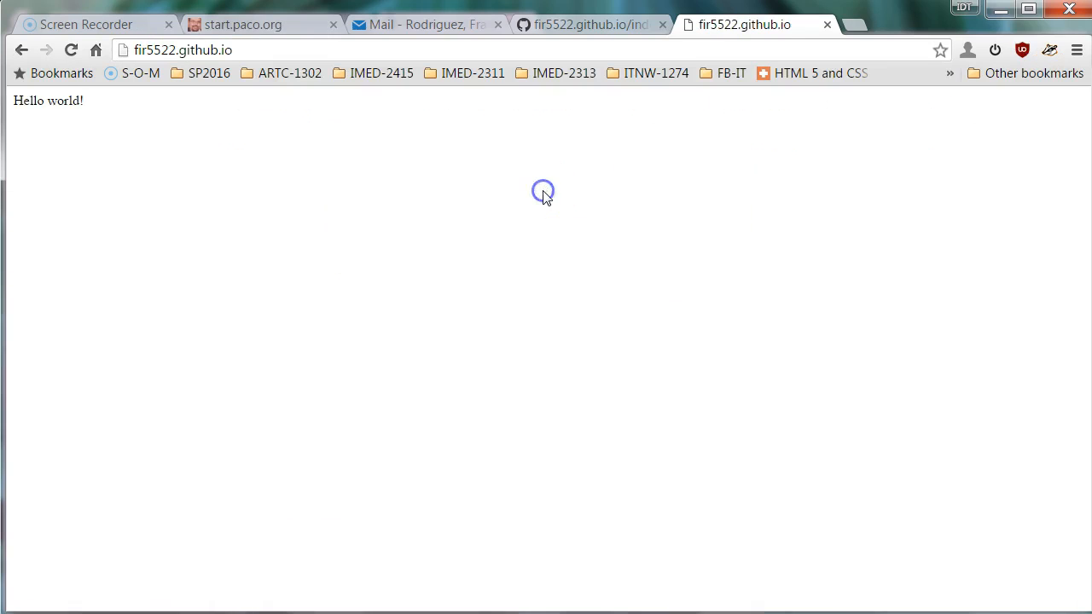
key(F5)
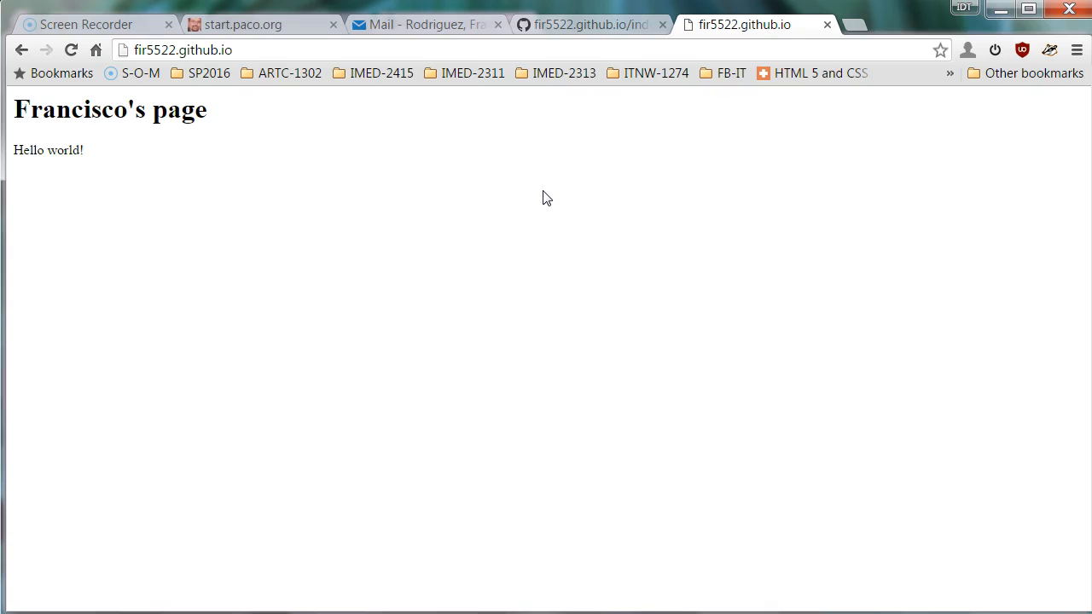
View the live page's HTML source, then close the source and site tabs.
right_click(231, 176)
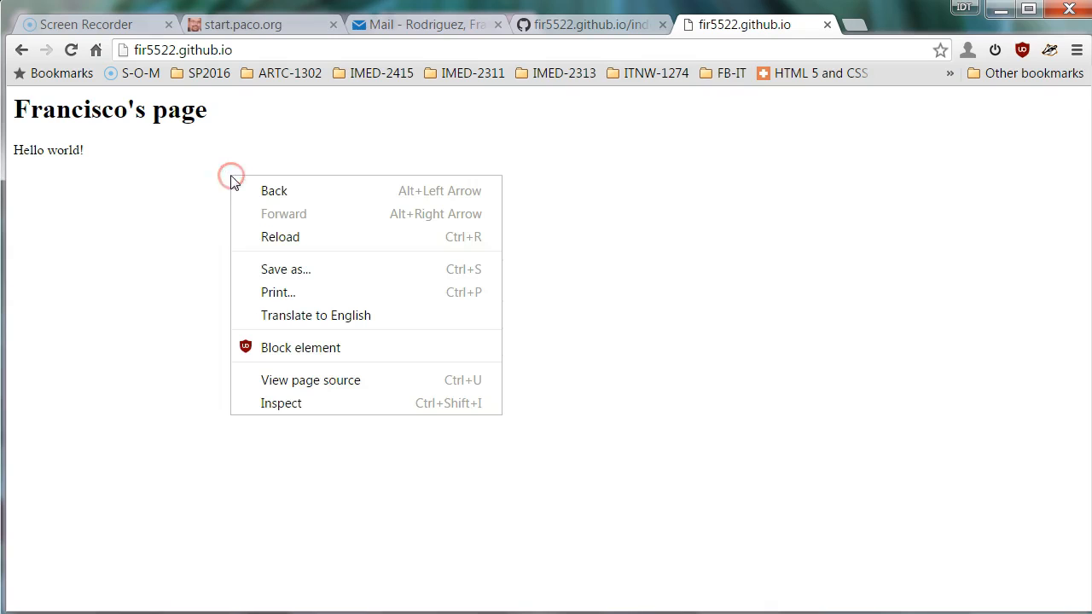
click(305, 381)
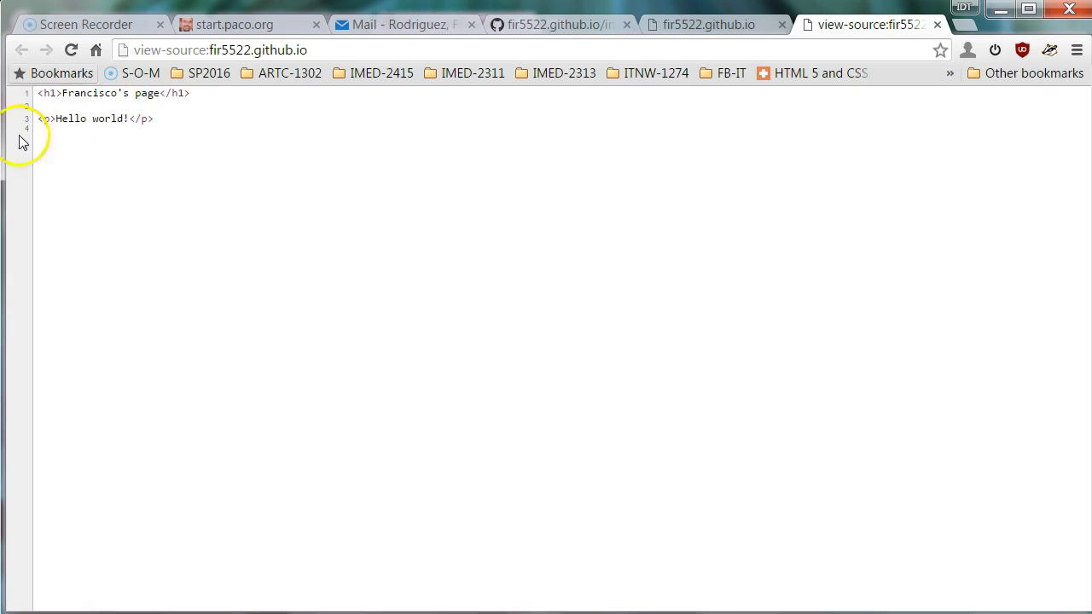
click(936, 25)
click(573, 23)
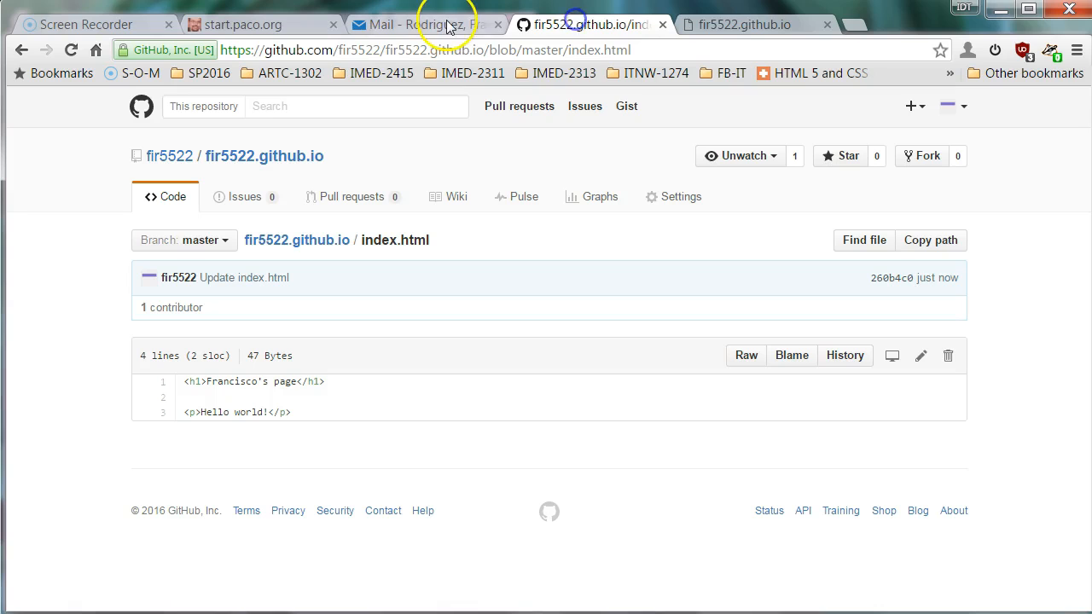
click(826, 26)
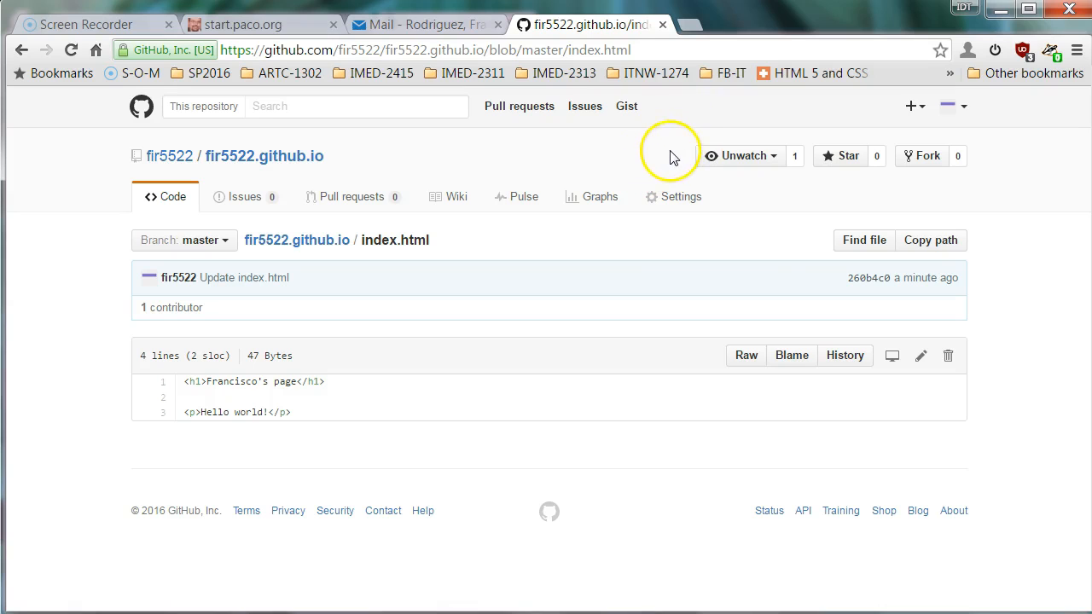
Go to desktop.github.com in a new tab.
click(693, 24)
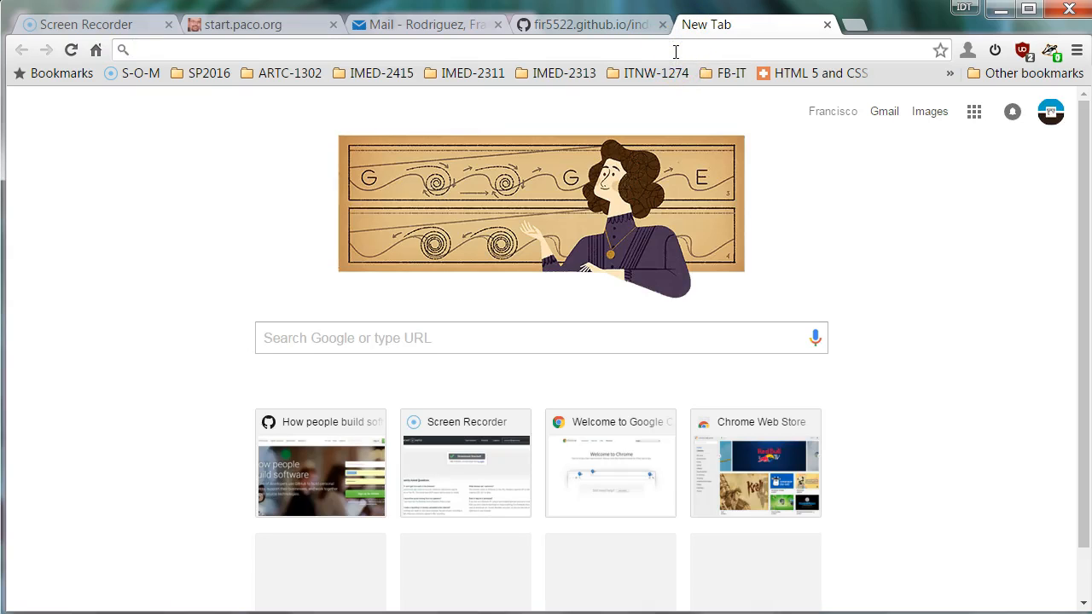
text(des)
text(k)
key(BackSpace)
text(skt)
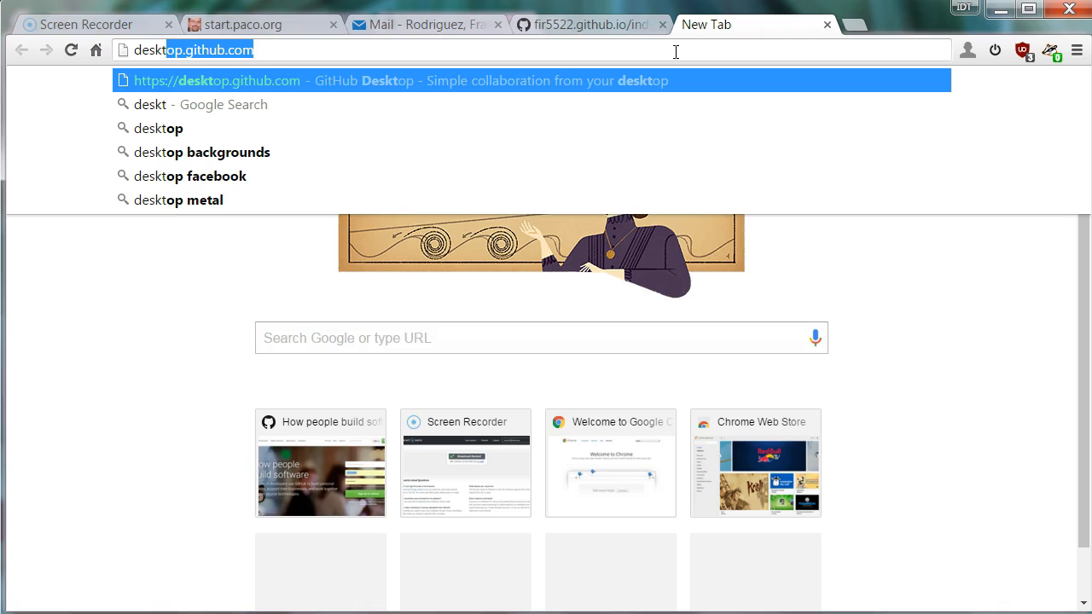
key(End)
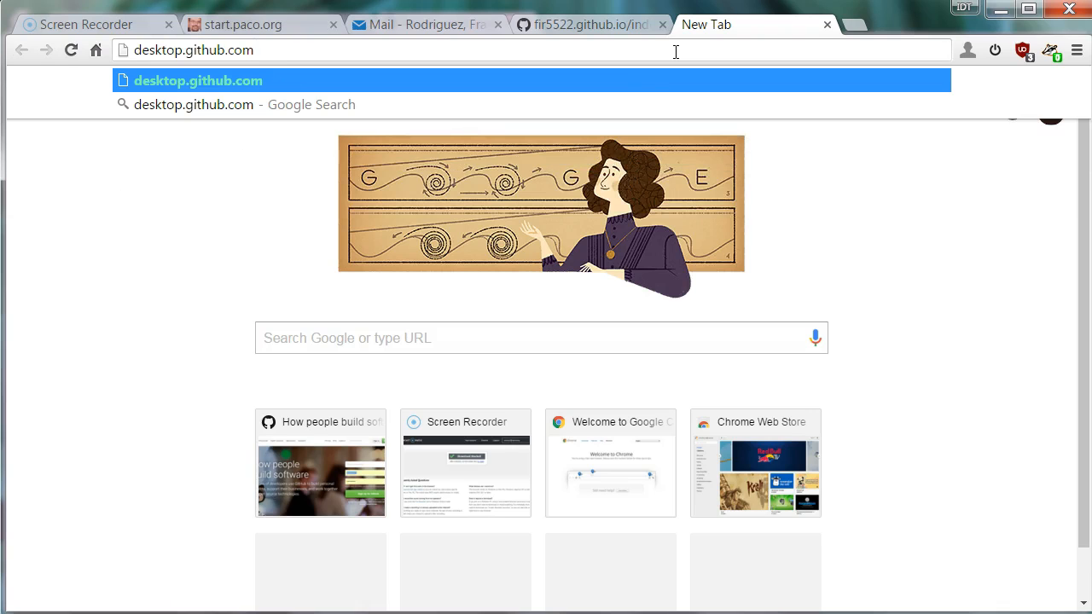
key(Return)
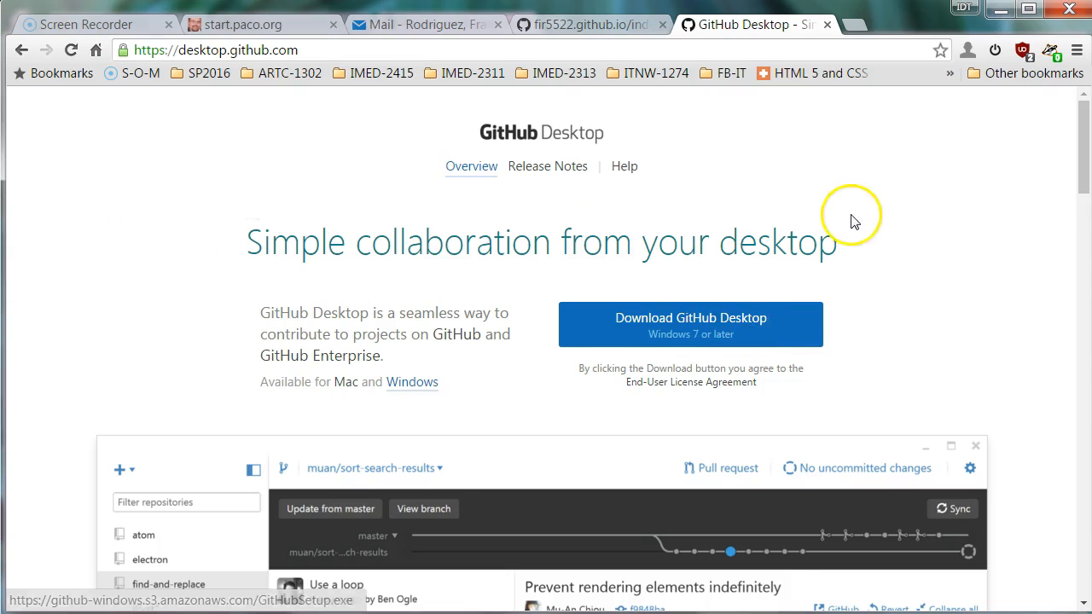
scroll(847, 235, down, 15)
scroll(847, 234, down, 10)
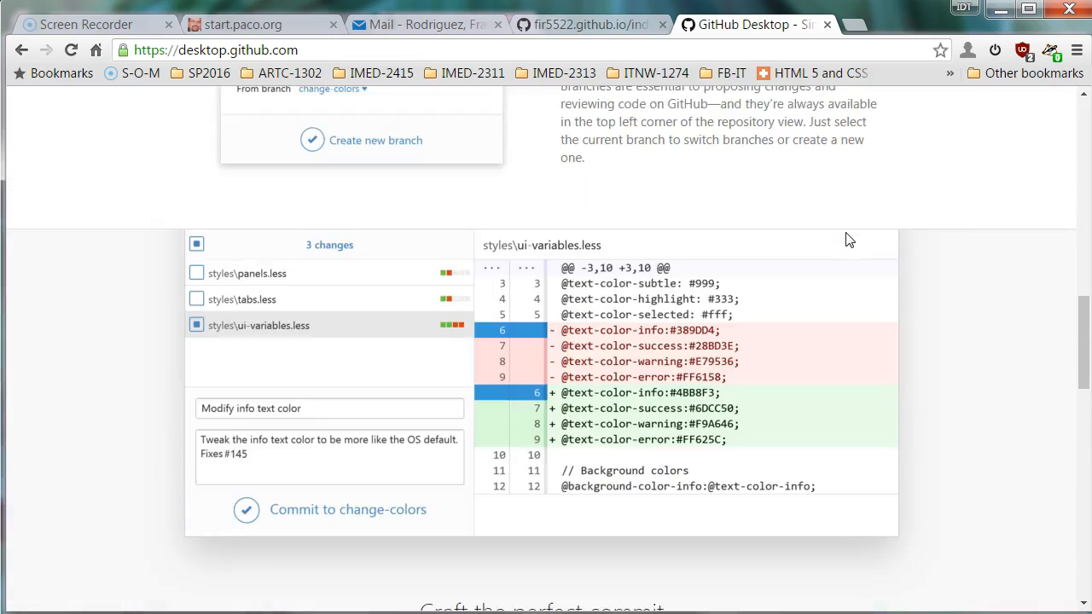
scroll(846, 234, up, 4)
scroll(848, 240, up, 20)
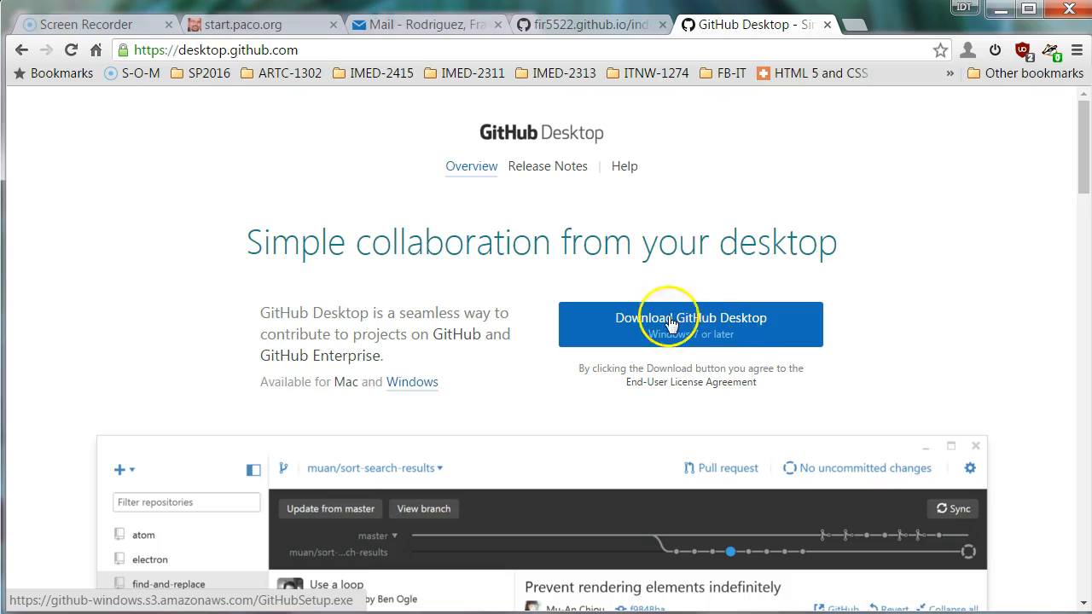
Download GitHubSetup.exe and save it to the Desktop.
click(695, 331)
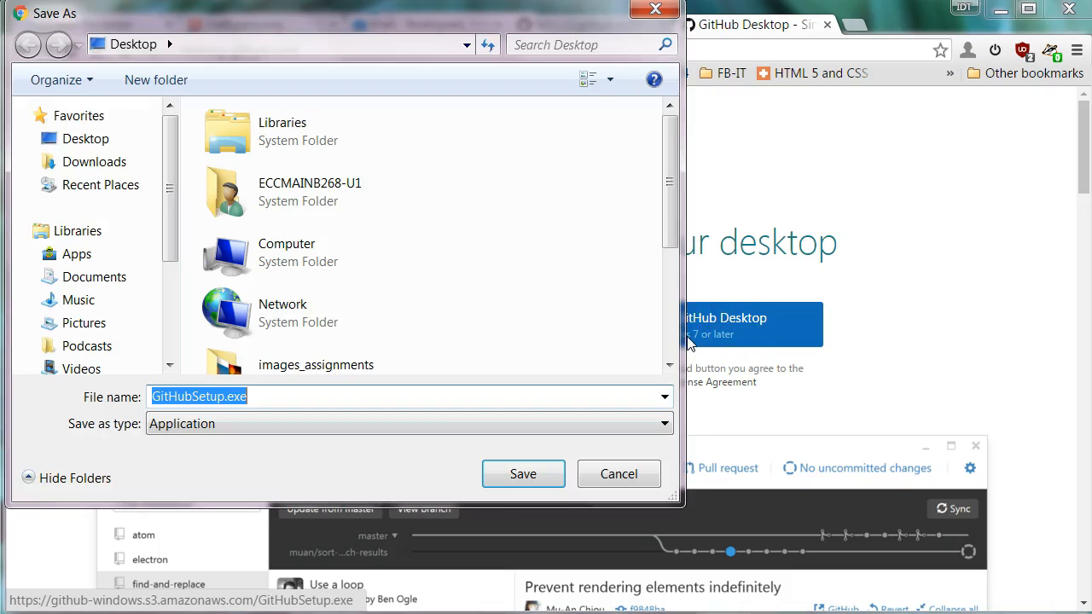
click(79, 139)
click(527, 476)
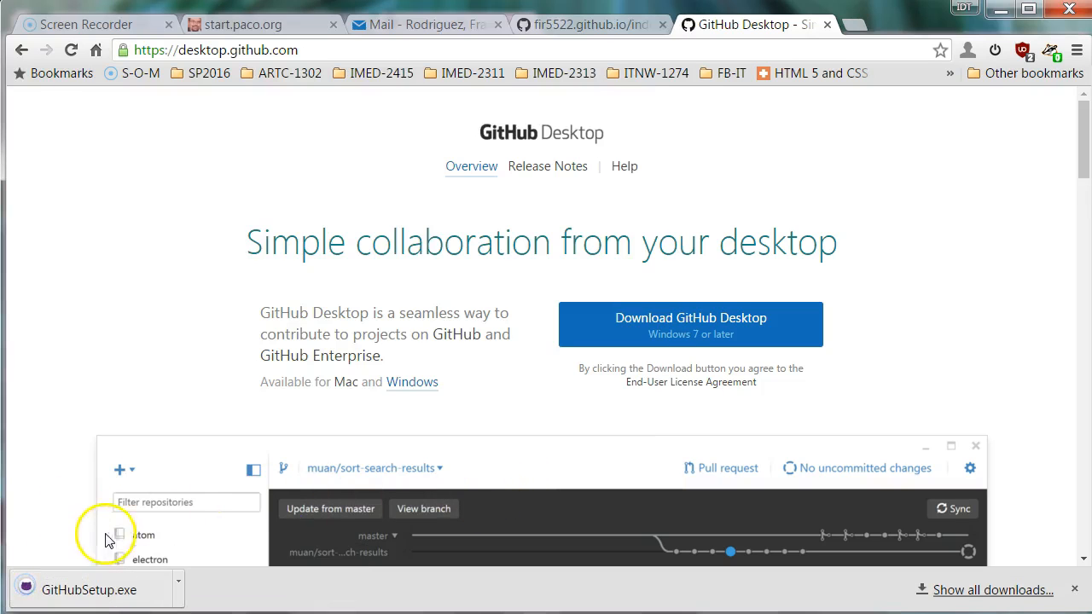
Run GitHubSetup.exe past the security warning and let GitHub Desktop finish installing.
click(126, 599)
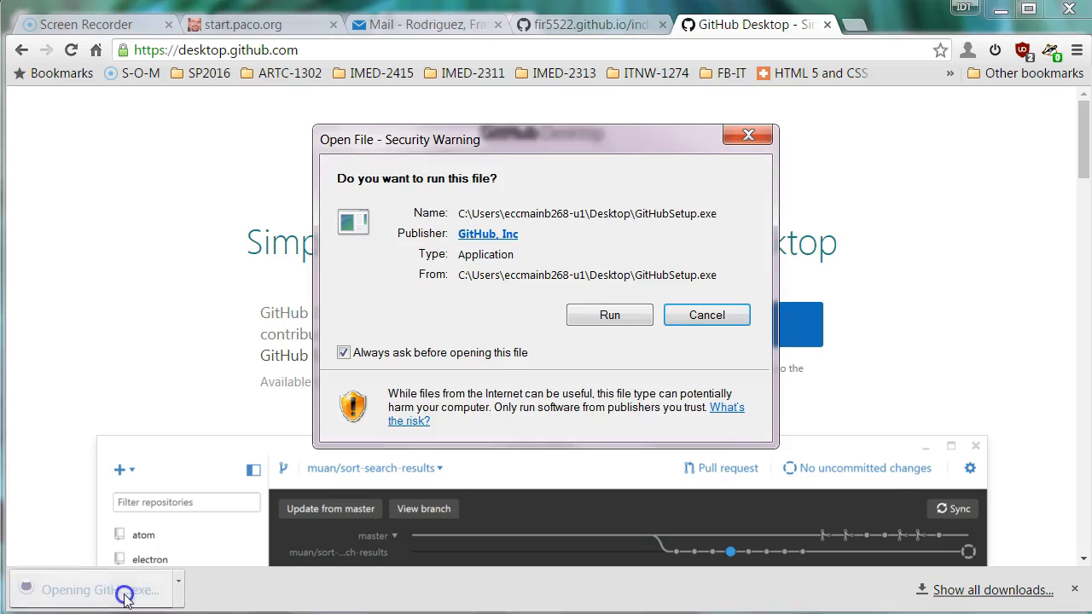
click(619, 312)
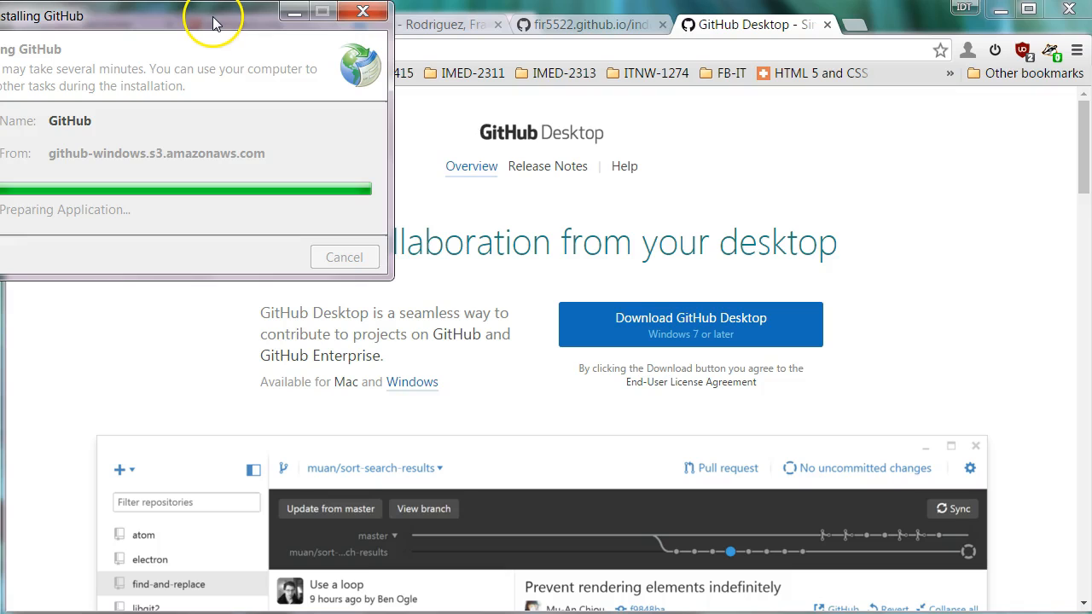
drag(214, 16, 294, 47)
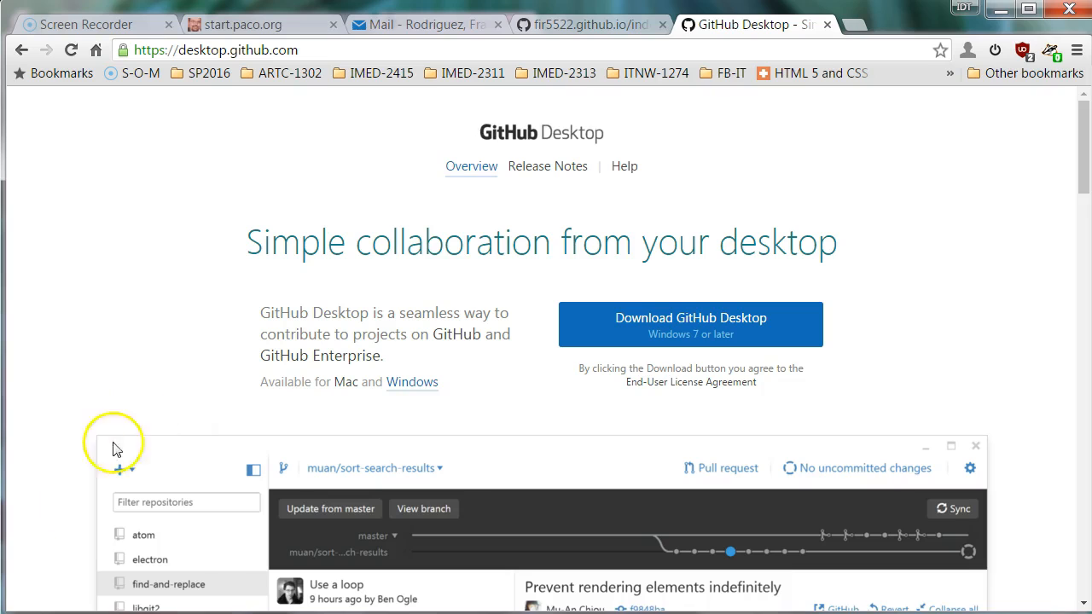
key(super)
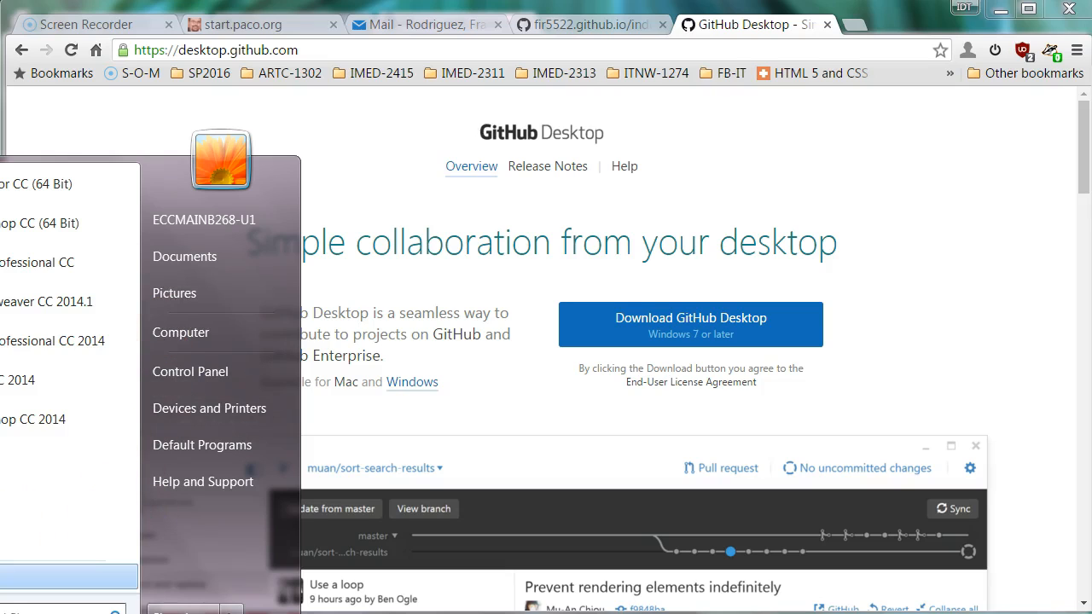
Launch GitHub Desktop from the Start menu's program list.
click(17, 576)
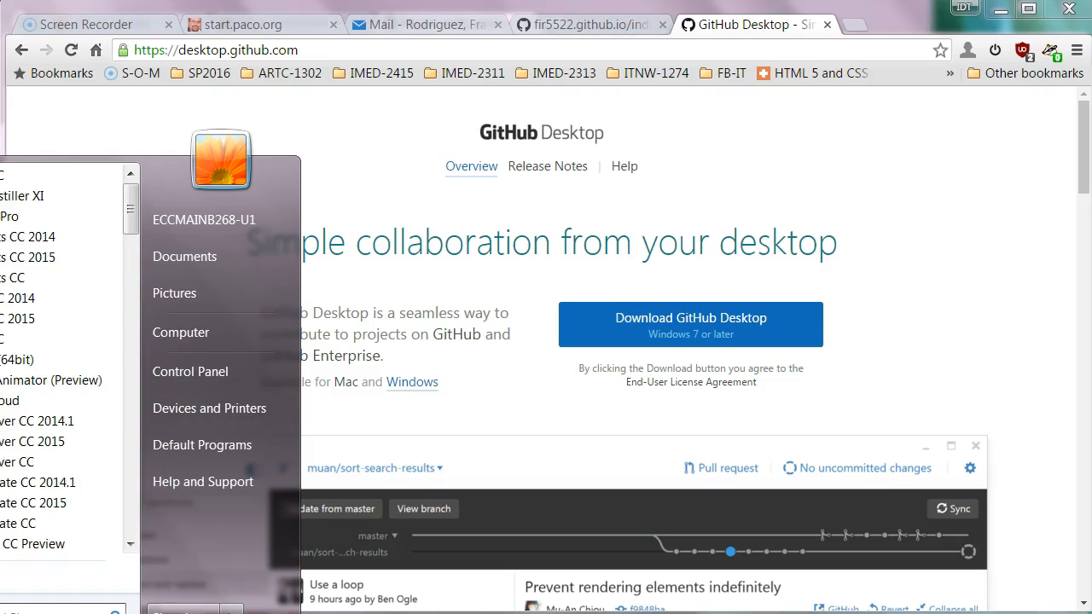
text(g)
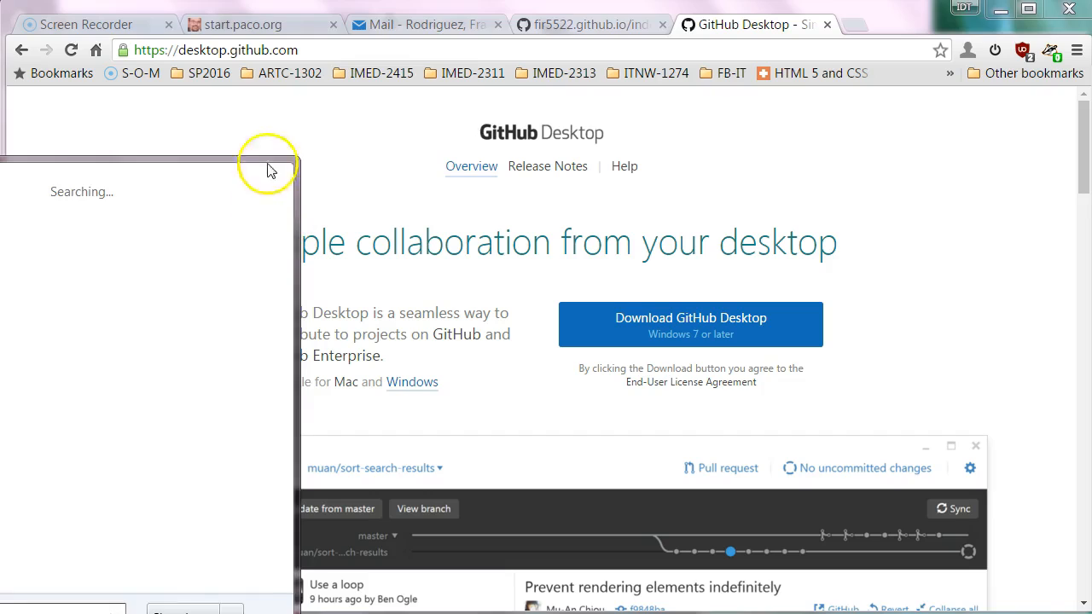
click(280, 117)
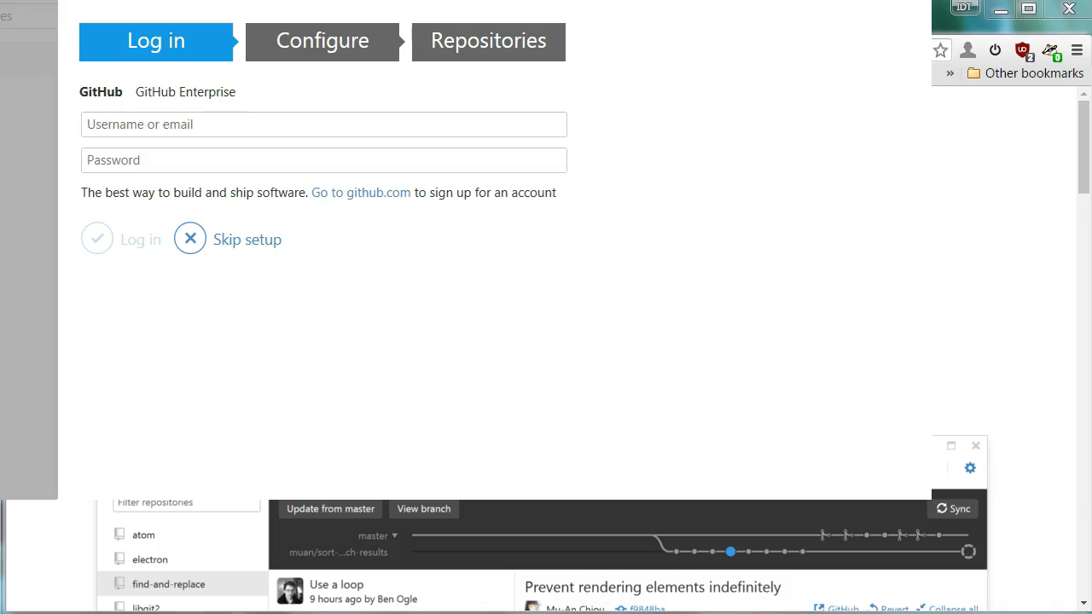
Sign in with the GitHub account's username and password, then accept the git name and e-mail.
click(190, 124)
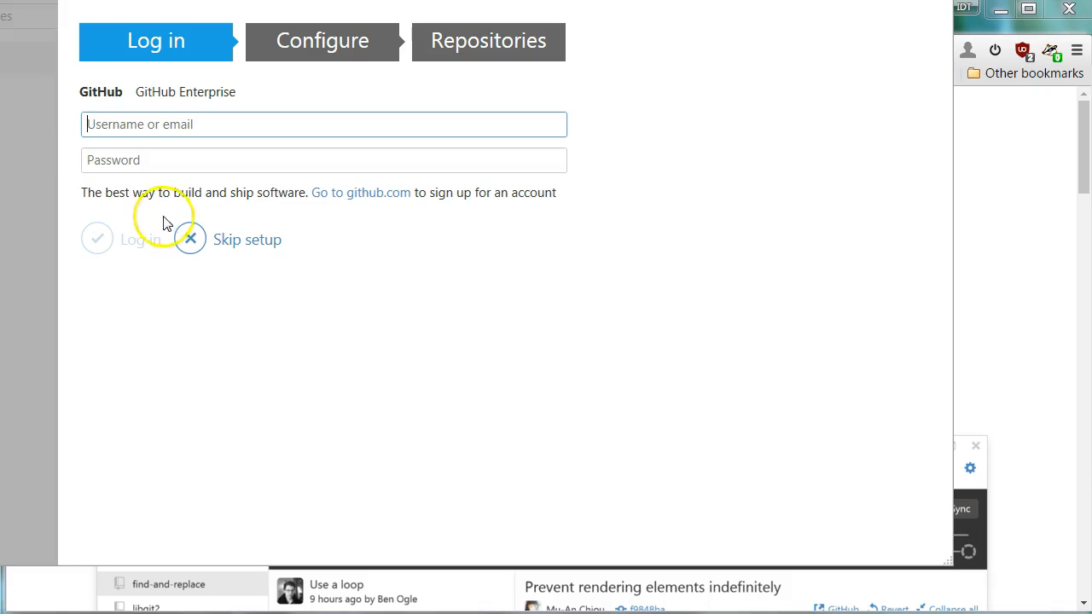
click(138, 123)
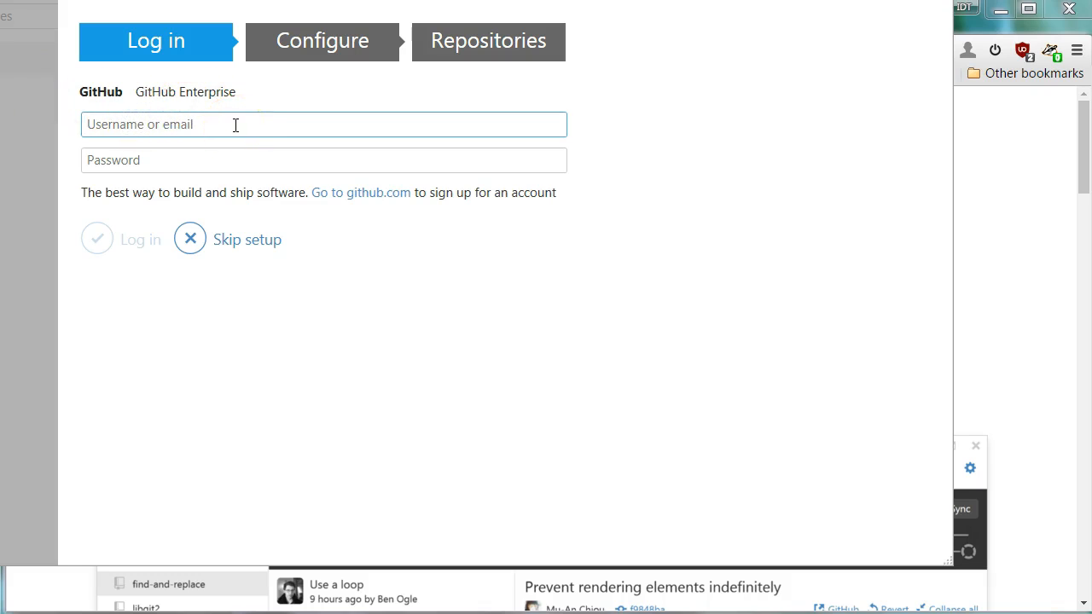
text(fir5522)
key(Tab)
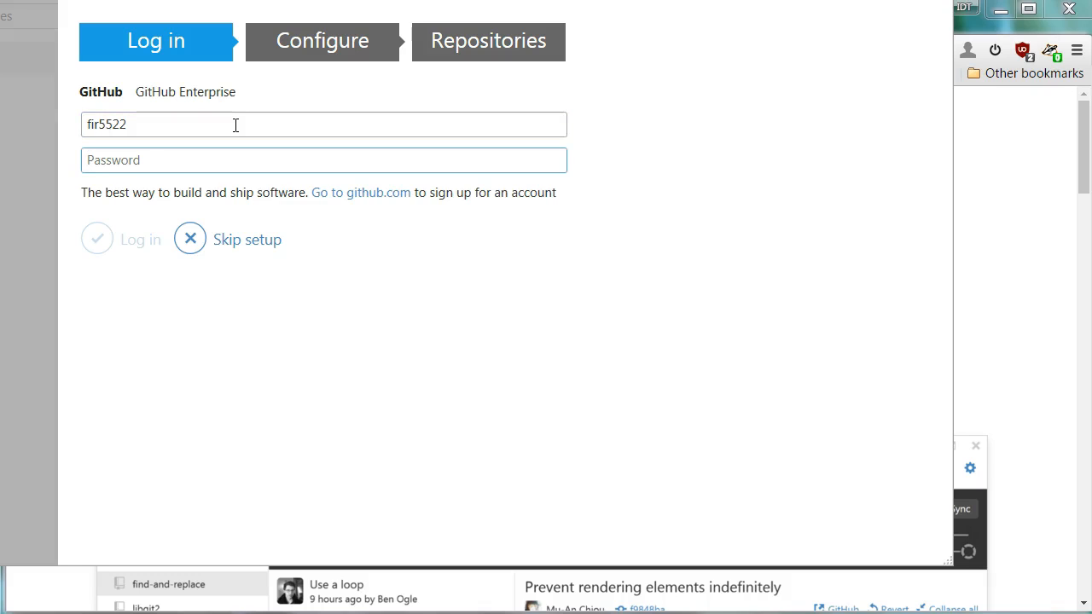
text(••••)
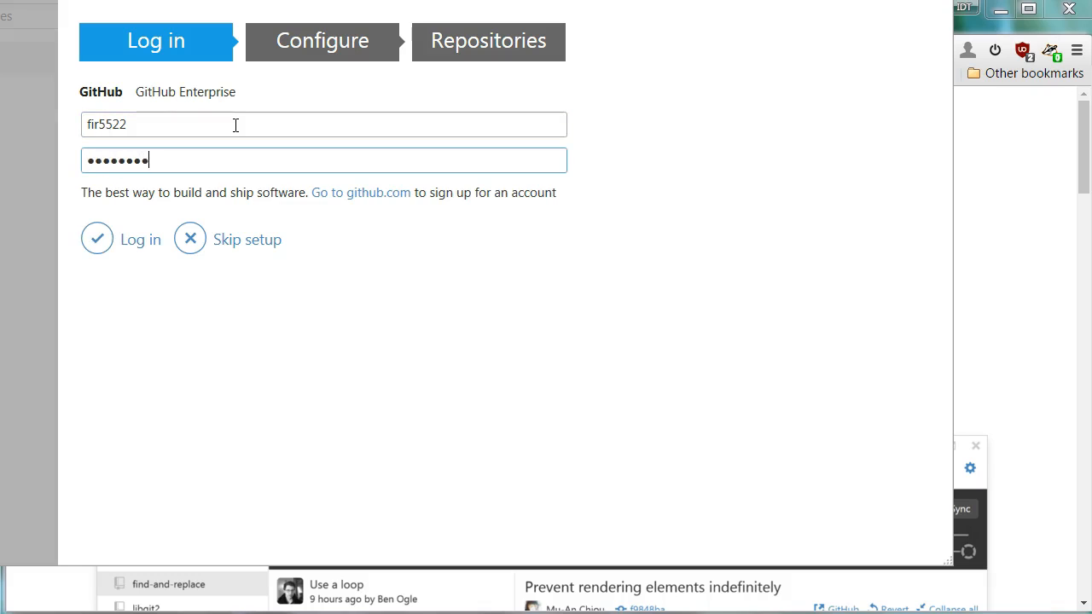
key(ctrl+a)
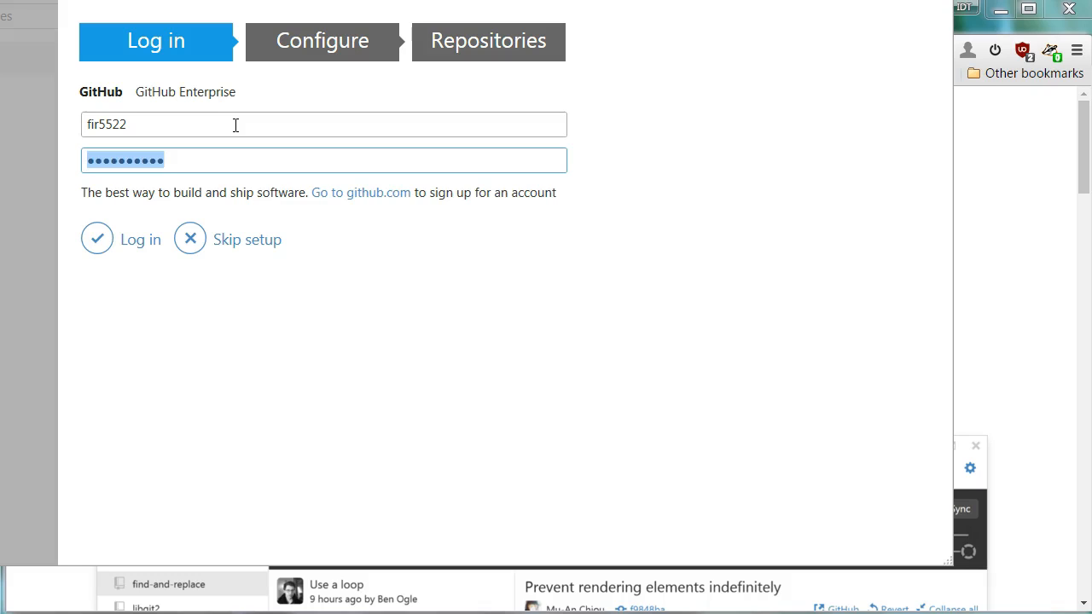
text(••••)
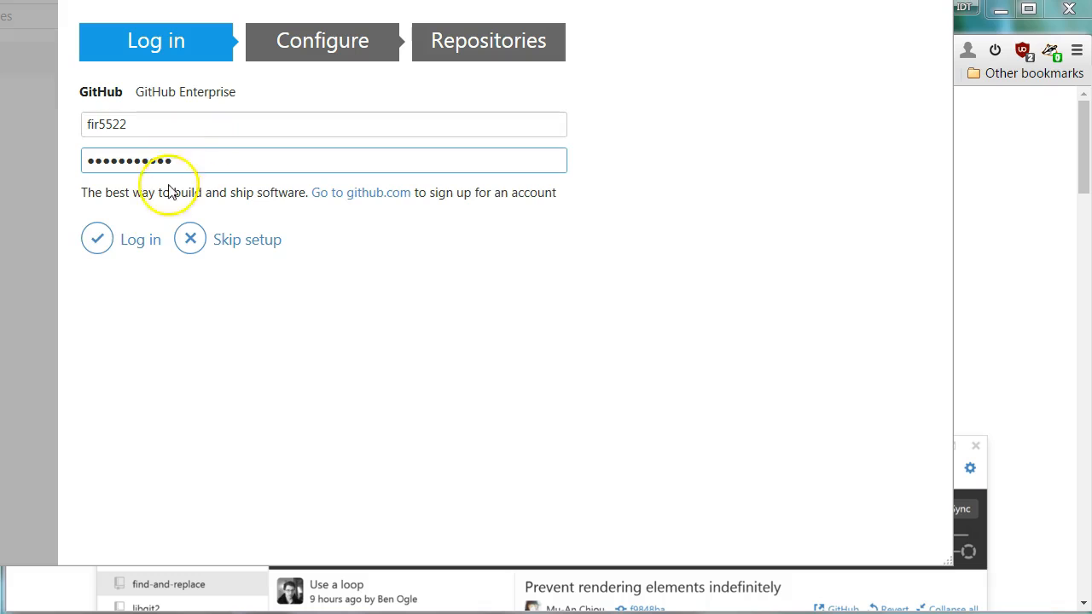
click(144, 245)
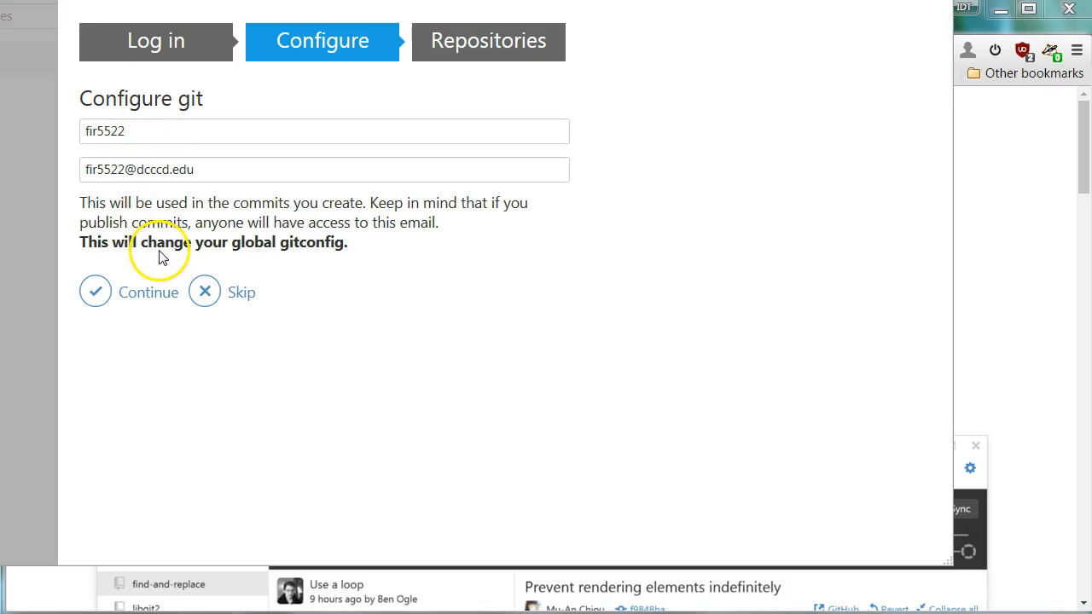
click(133, 304)
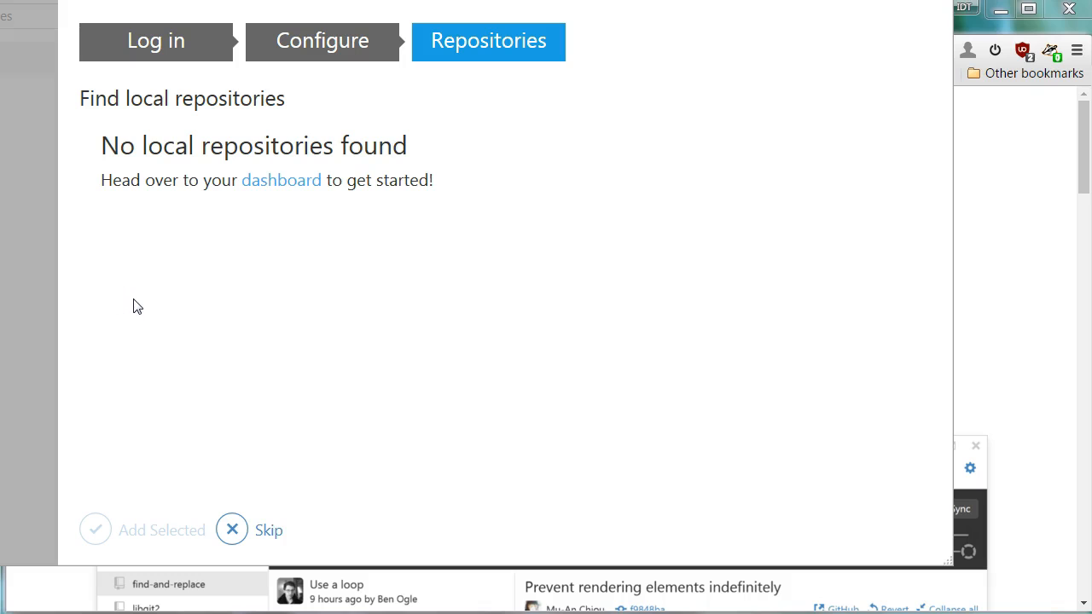
Go to the dashboard, pick fir5522.github.io under Clone, and start cloning it.
click(285, 188)
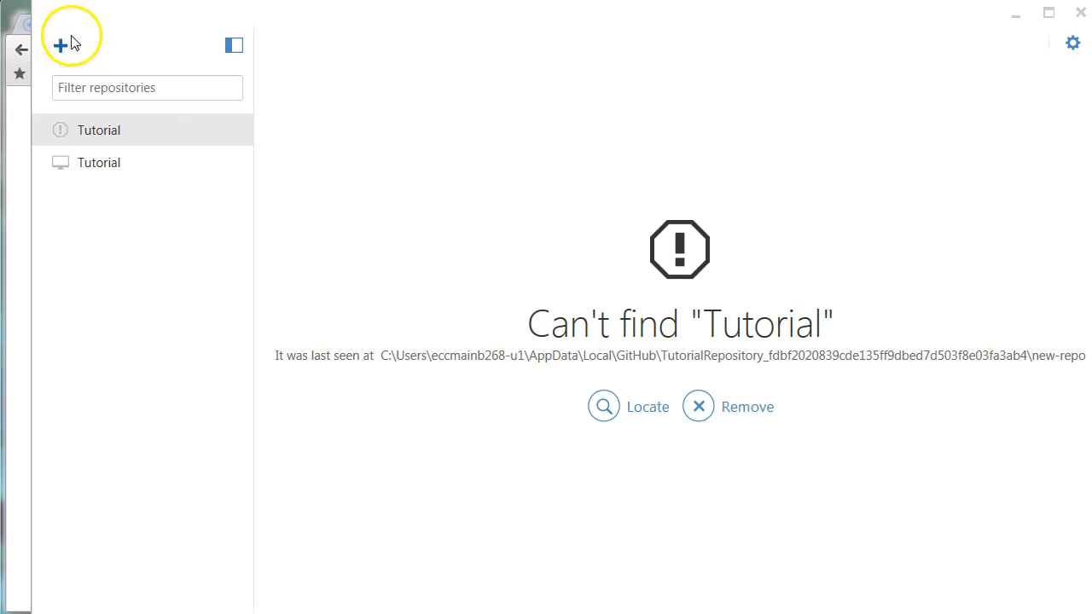
click(110, 13)
mouse_move(110, 13)
mouse_down()
mouse_move(90, 19)
mouse_move(98, 28)
mouse_up()
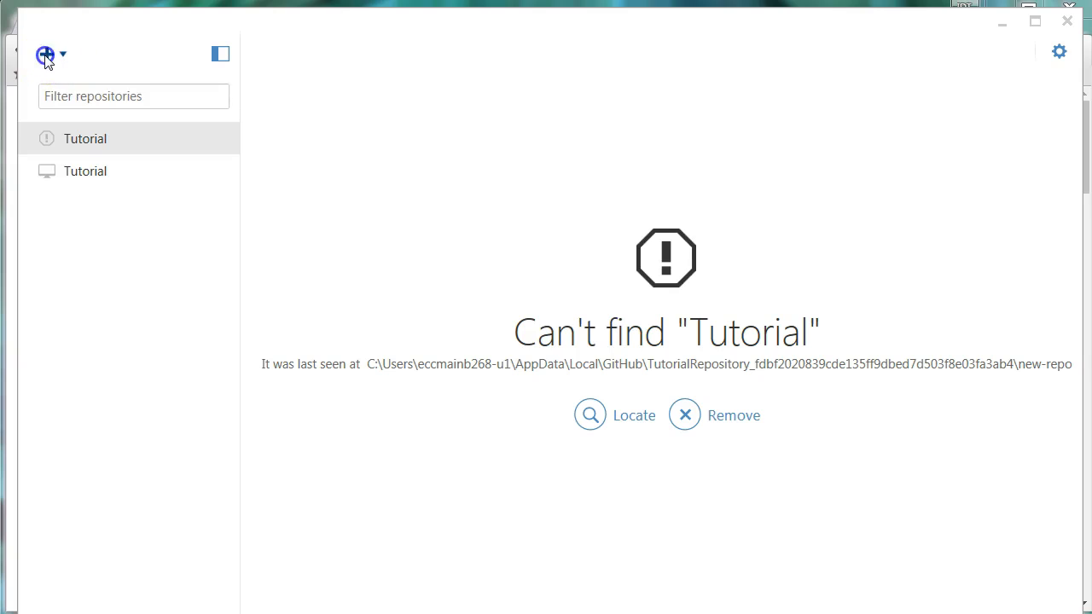
click(47, 55)
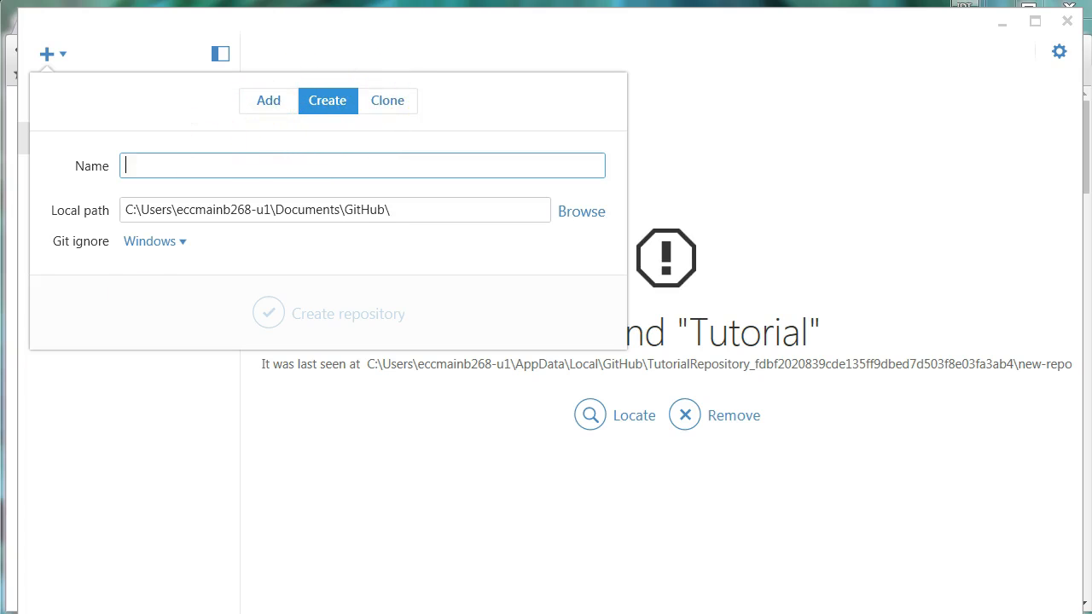
click(398, 104)
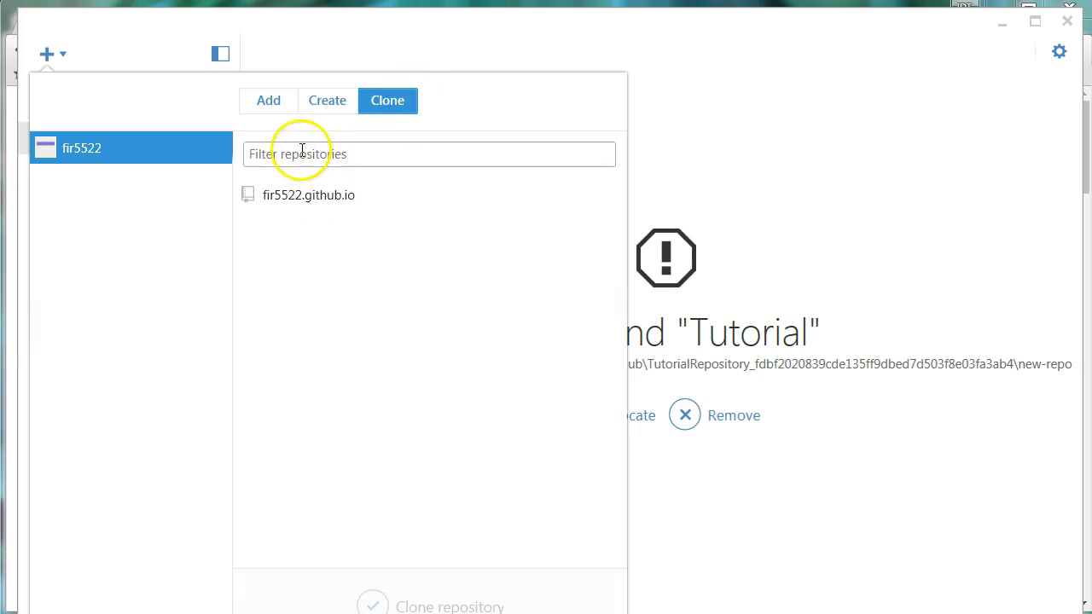
click(290, 203)
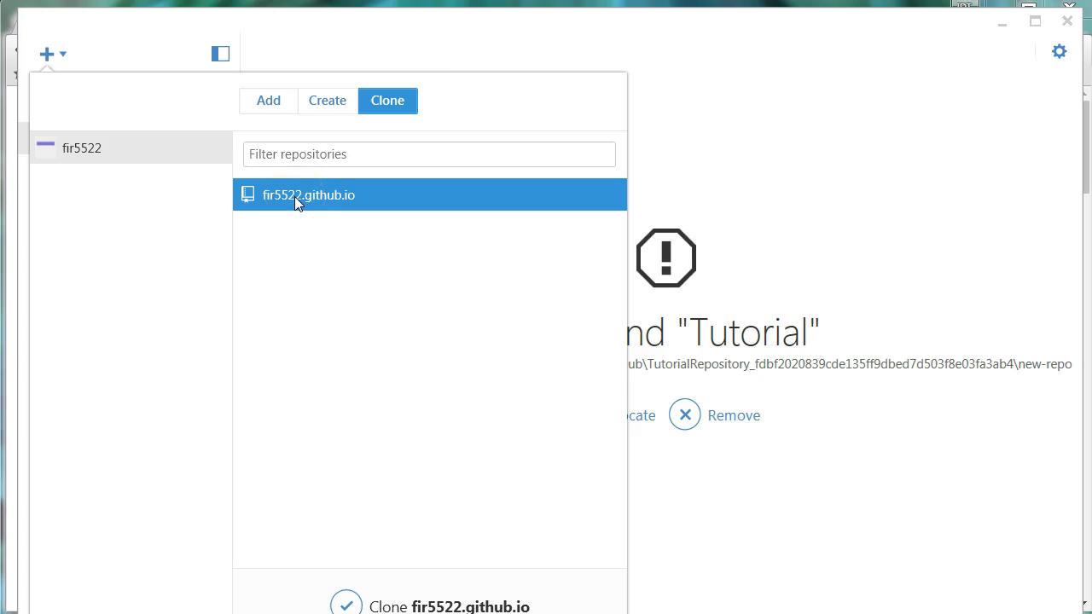
click(352, 607)
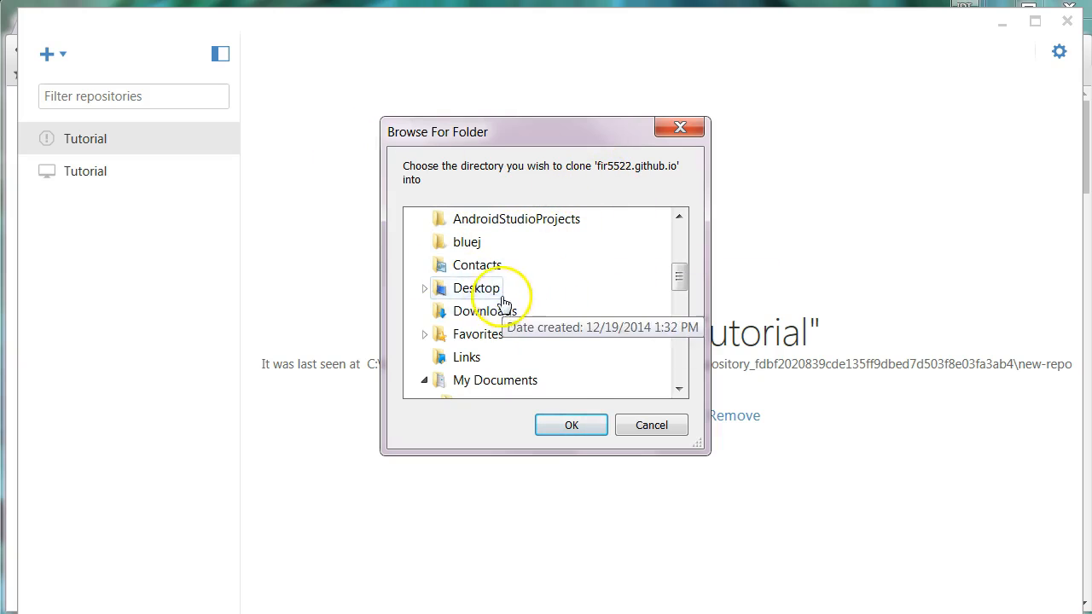
Clone the fir5522.github.io repository into the Desktop folder.
click(478, 291)
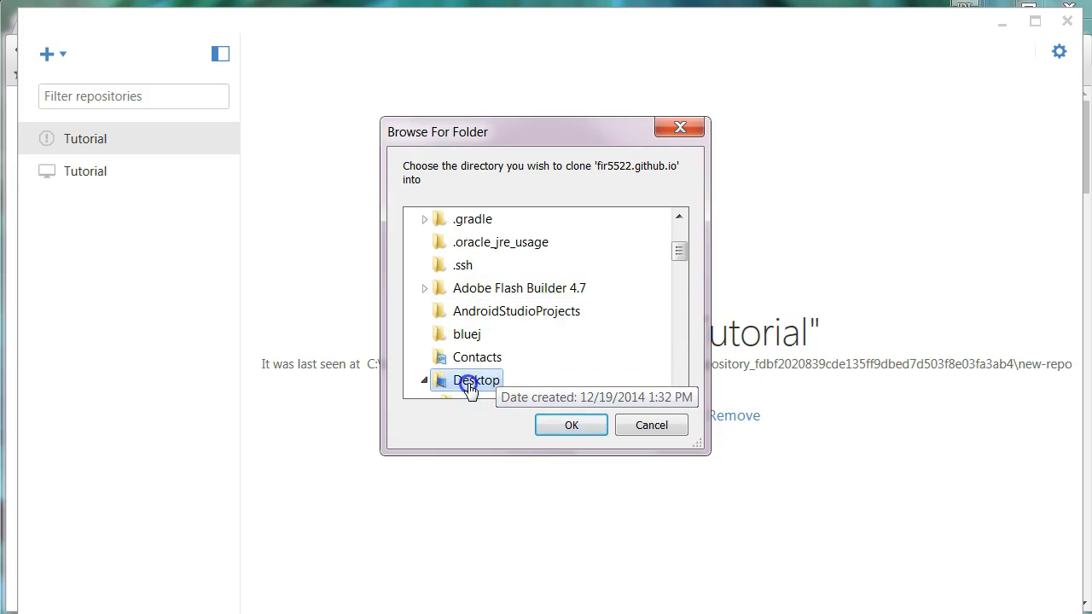
scroll(516, 393, down, 1)
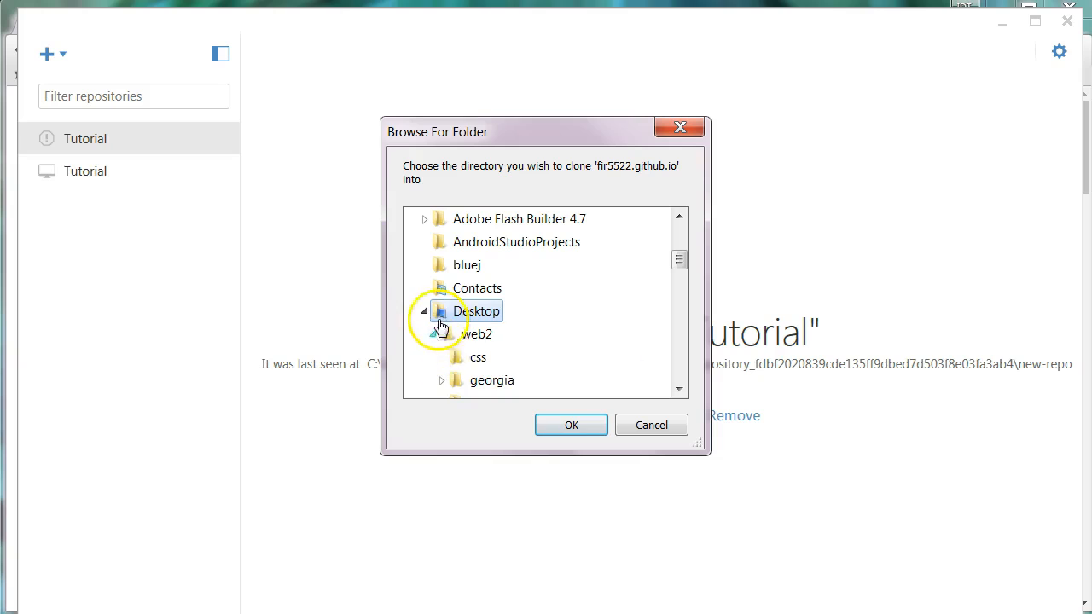
click(435, 337)
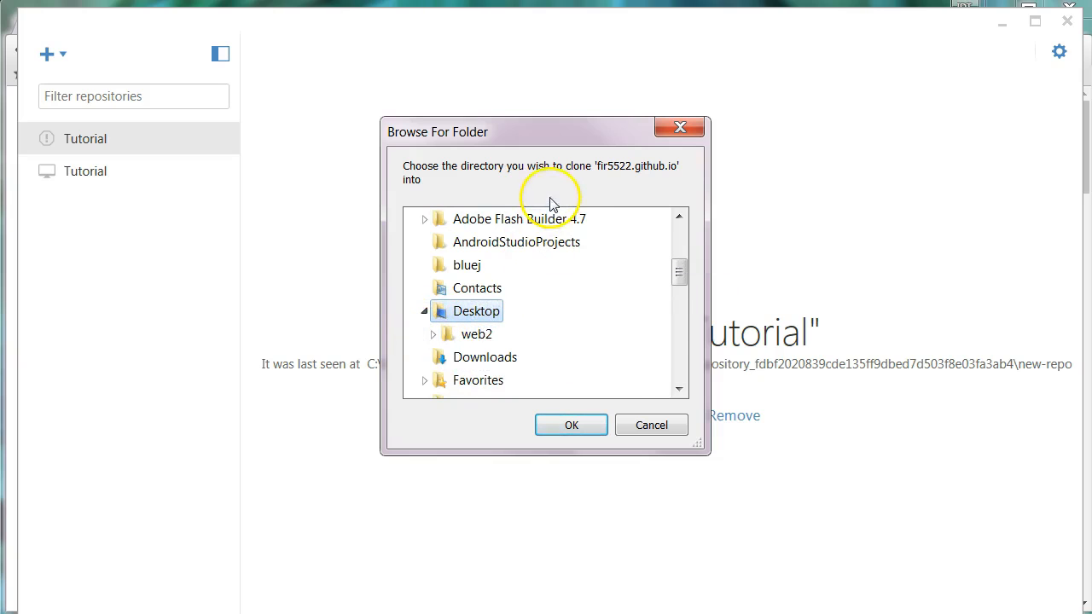
click(577, 432)
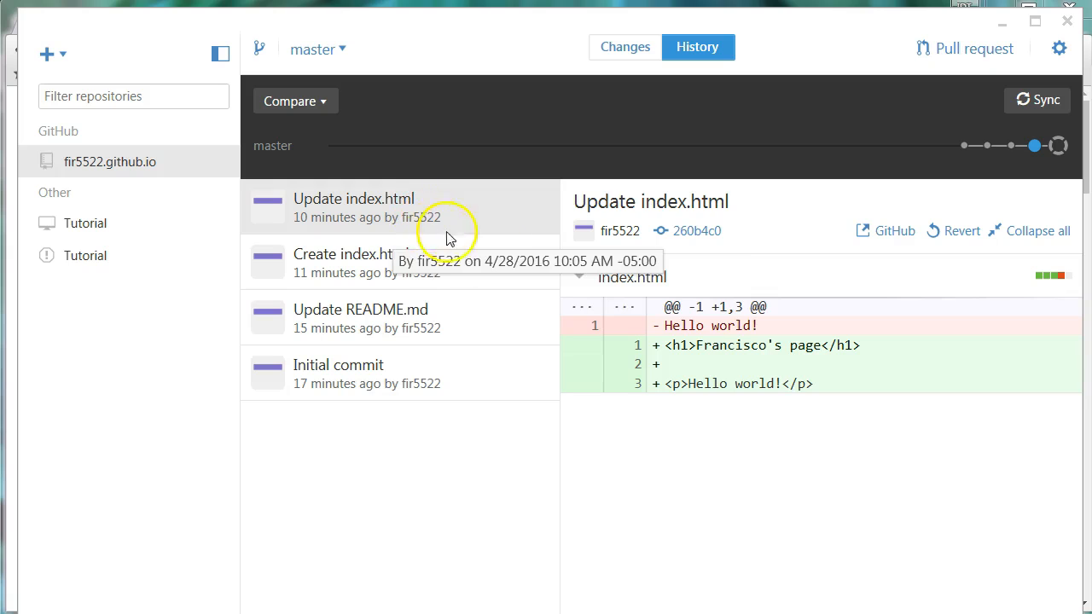
Review the diffs of the four commits: Update README.md, Initial commit, Create index.html, Update index.html.
click(398, 325)
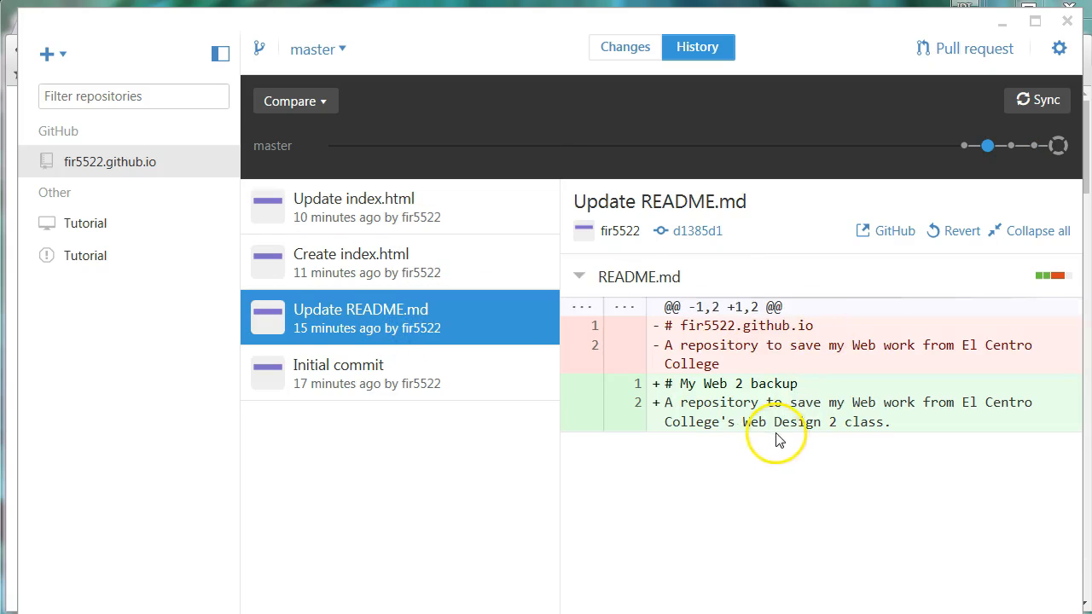
click(362, 366)
click(371, 260)
click(367, 215)
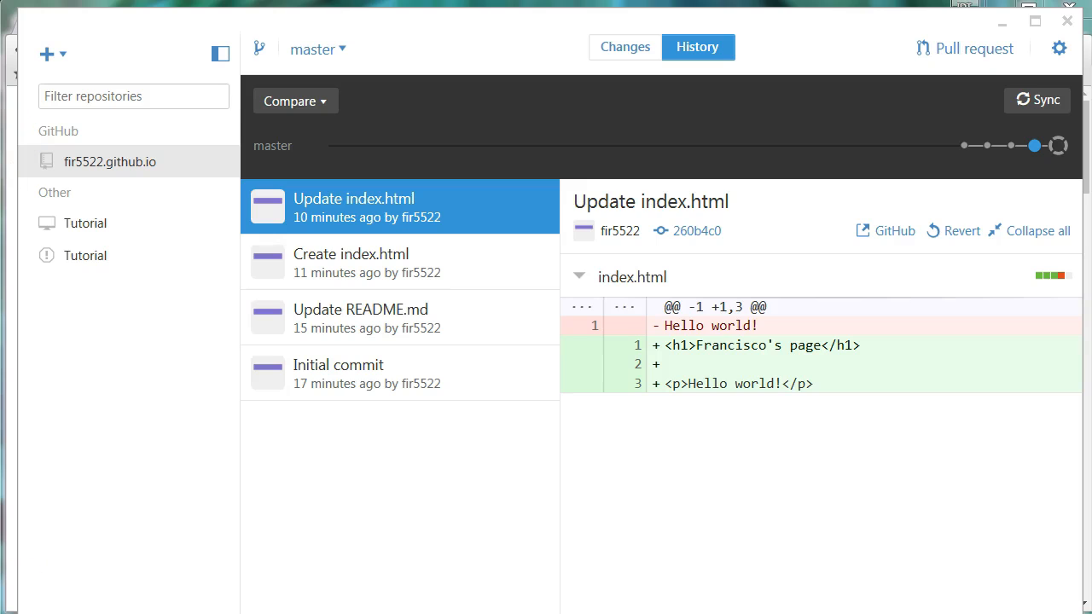
click(98, 613)
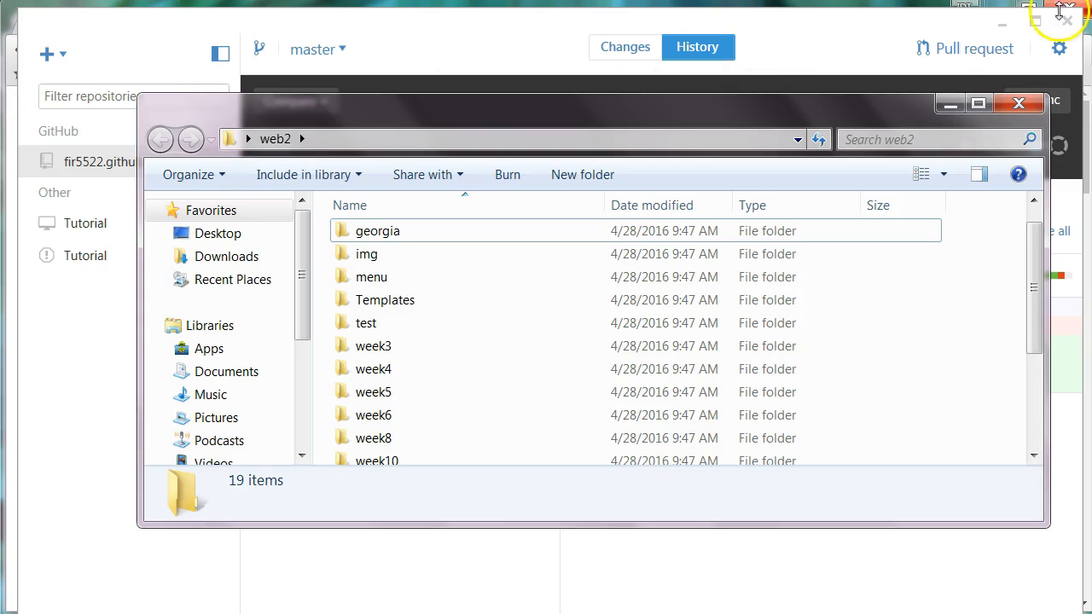
Minimize GitHub Desktop and Chrome, then open the cloned fir5522.github.io folder from the desktop.
click(1002, 24)
click(1004, 11)
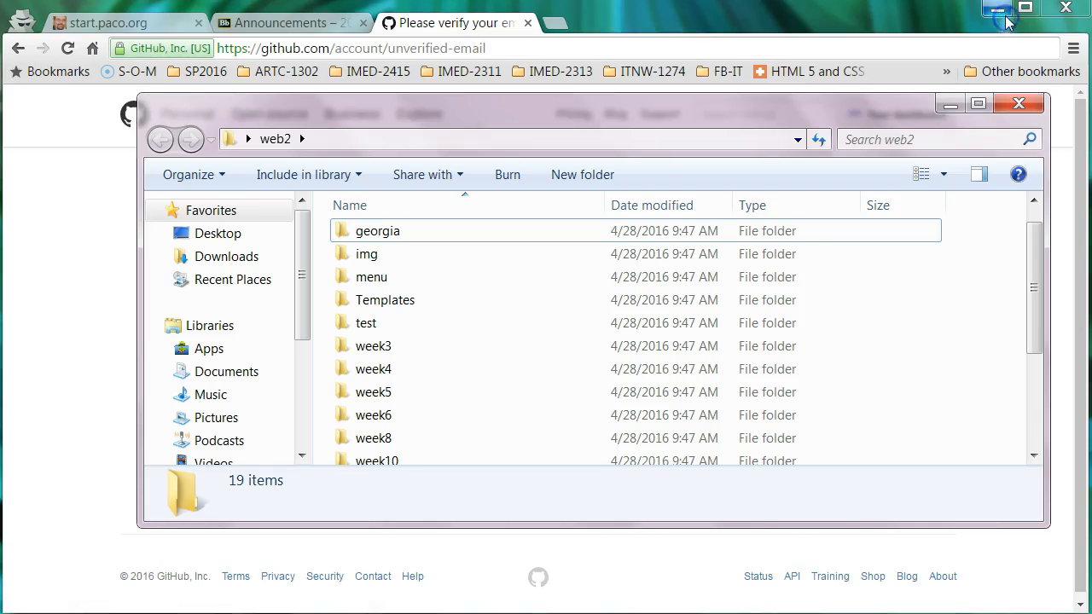
click(998, 10)
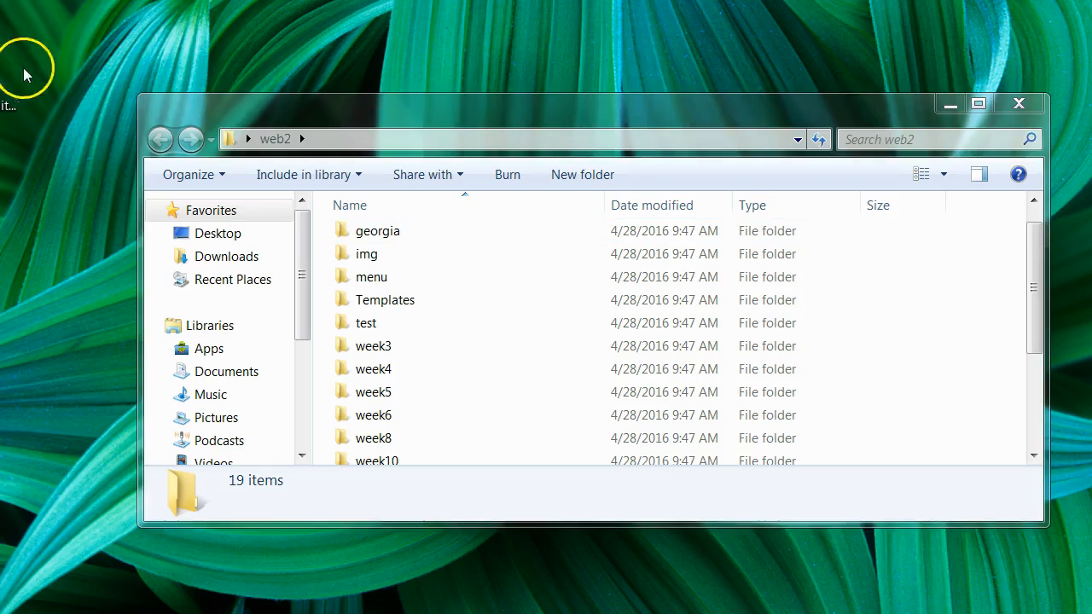
drag(113, 30, 83, 44)
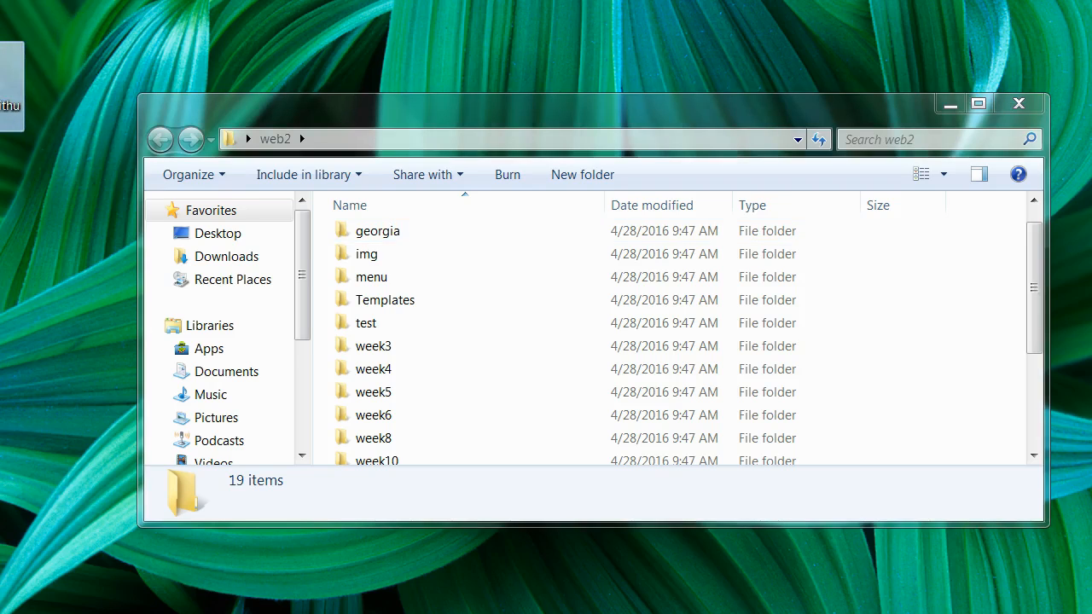
double_click(10, 87)
Arrange the two folder windows side by side and inspect index.html and README.md in the clone.
drag(528, 138, 532, 172)
drag(597, 105, 551, 69)
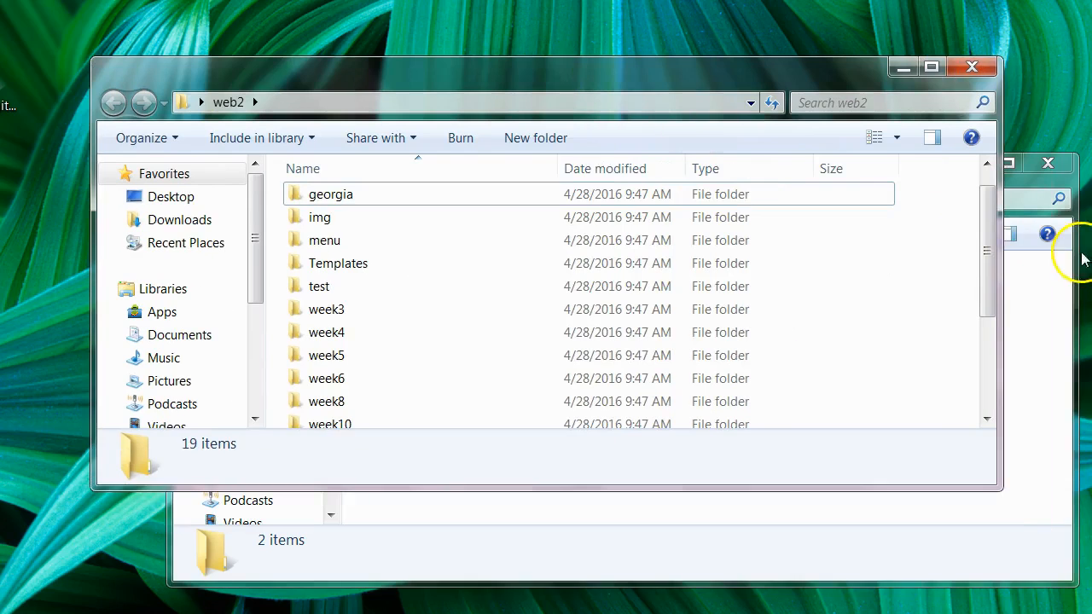
click(1042, 318)
click(406, 301)
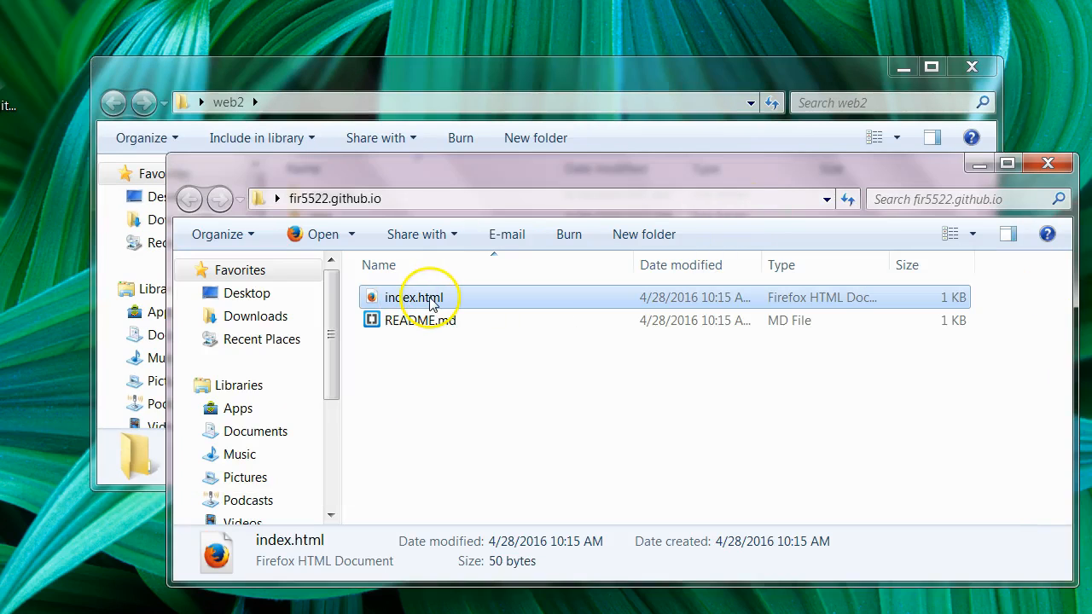
click(411, 330)
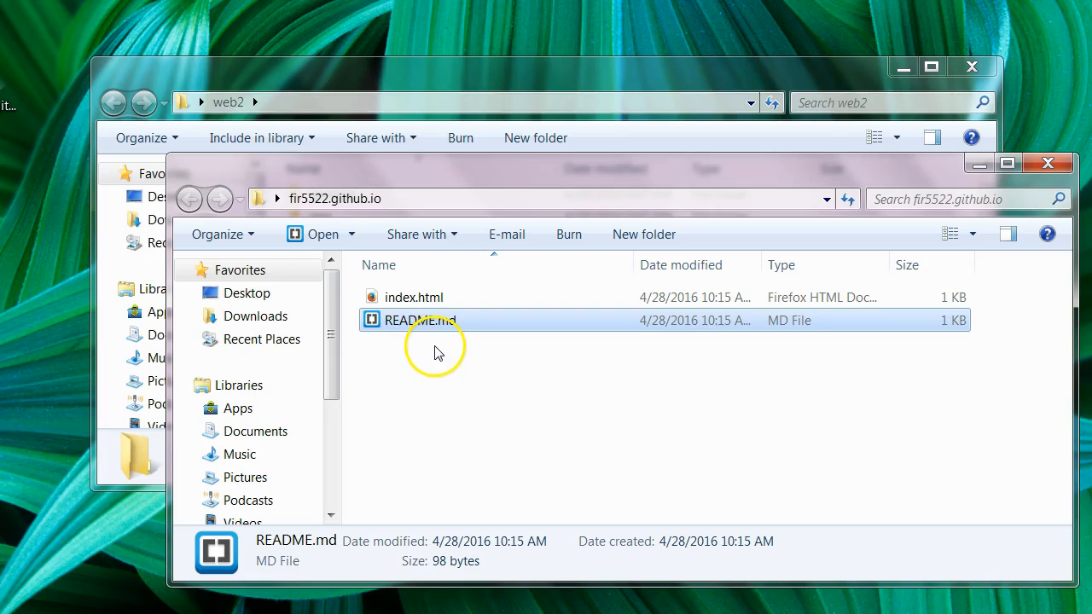
Select all 19 items in the web2 folder, including css and georgia.
click(459, 88)
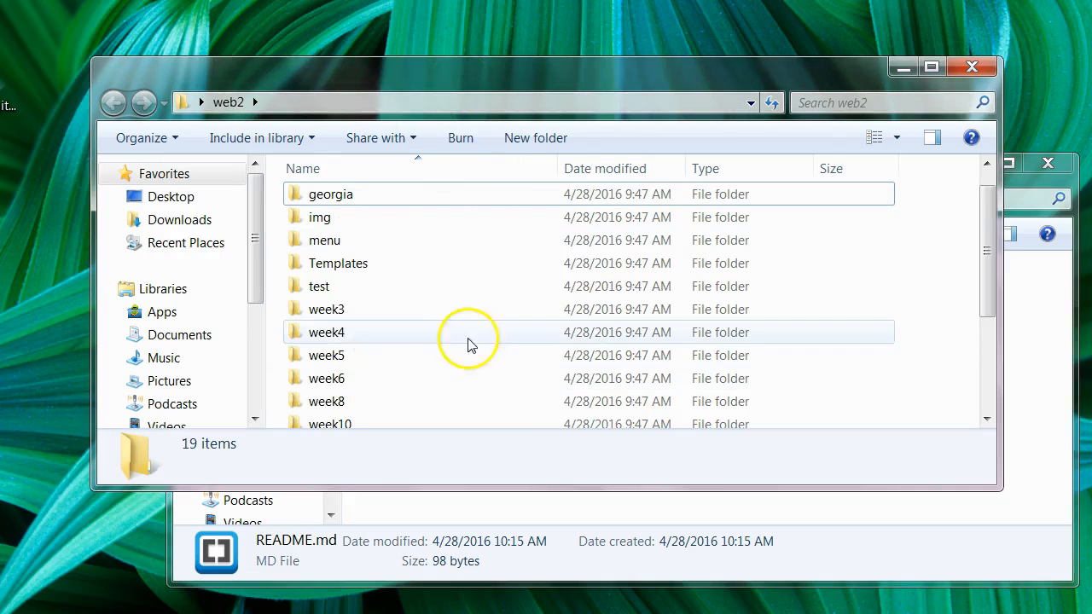
scroll(369, 305, down, 3)
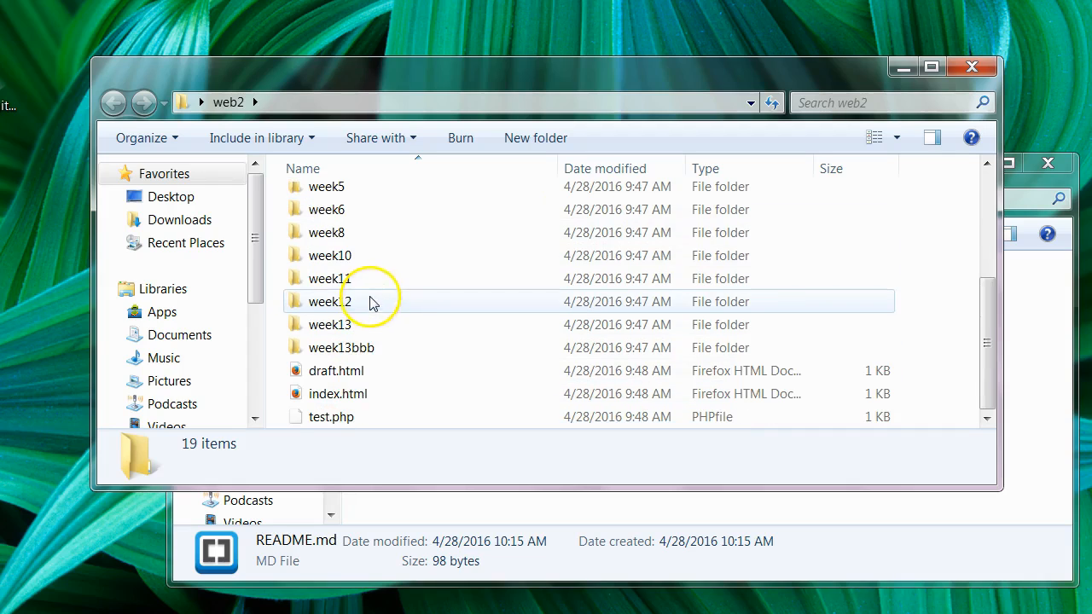
scroll(373, 294, up, 3)
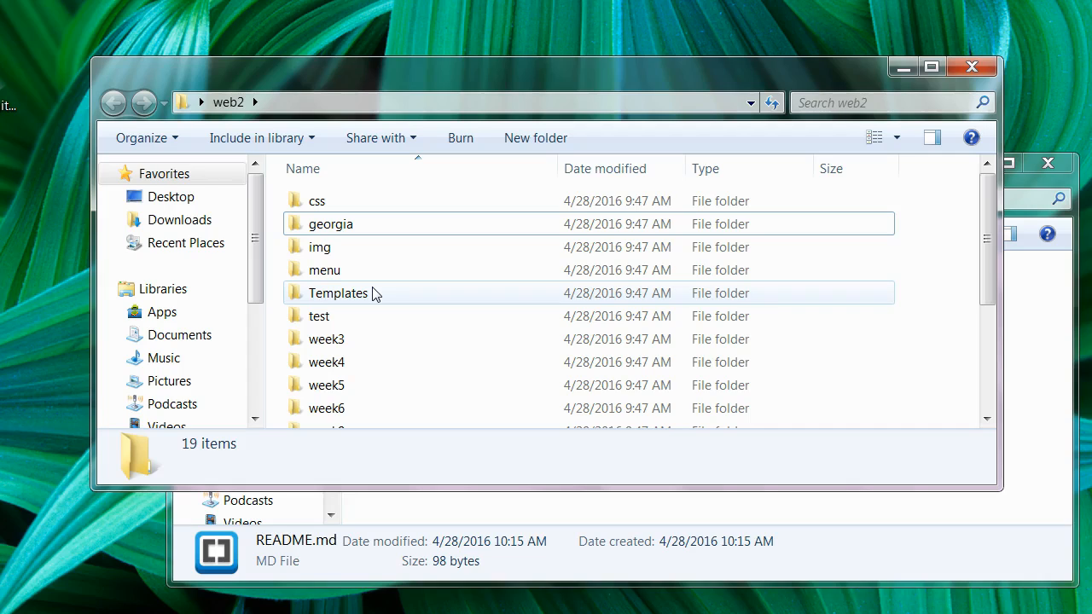
click(323, 205)
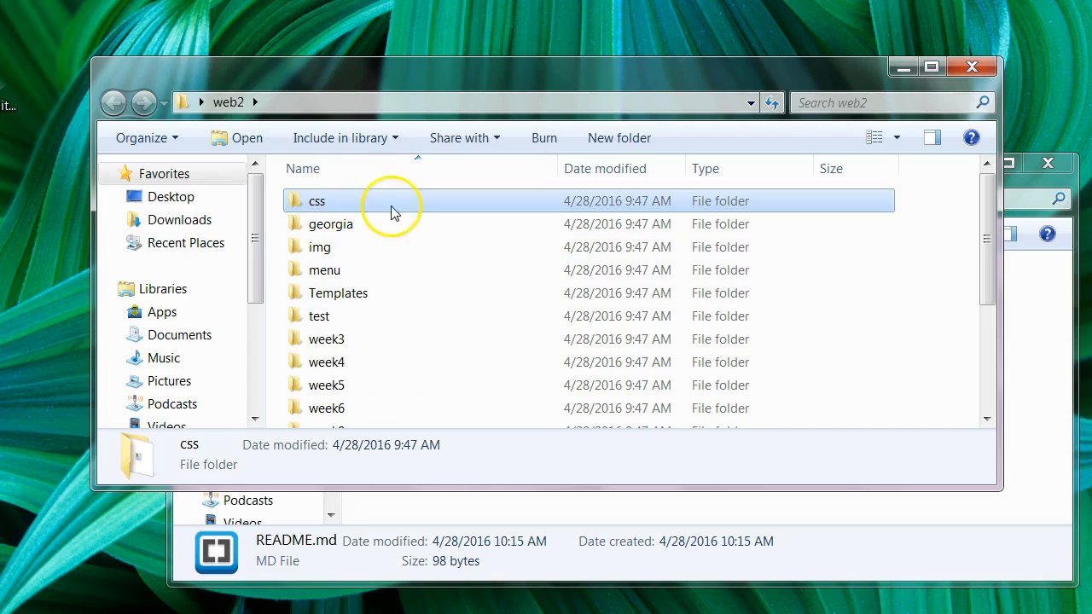
click(331, 226)
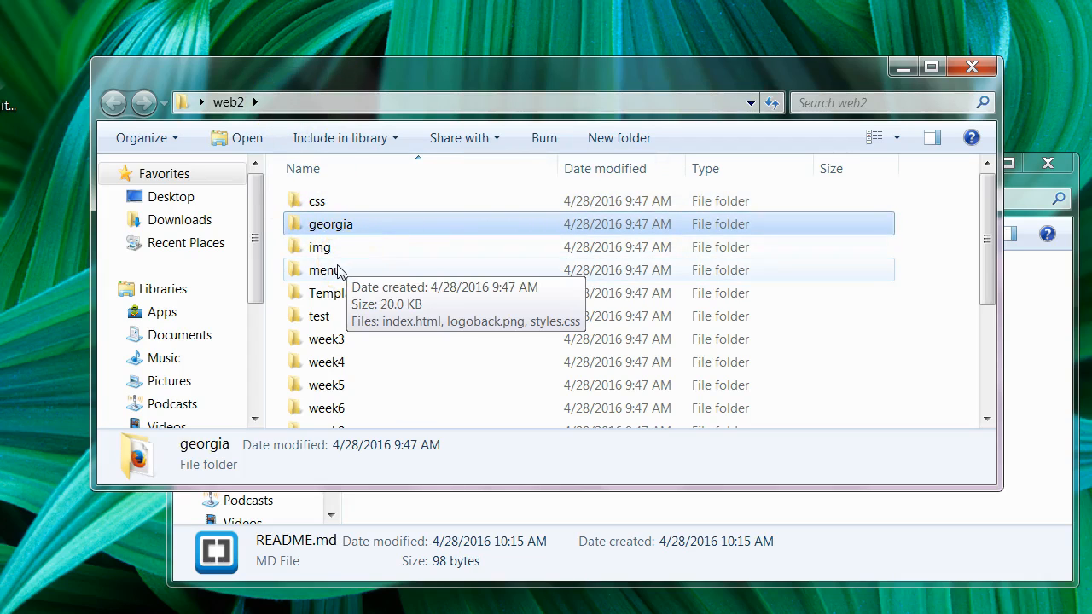
key(ctrl+a)
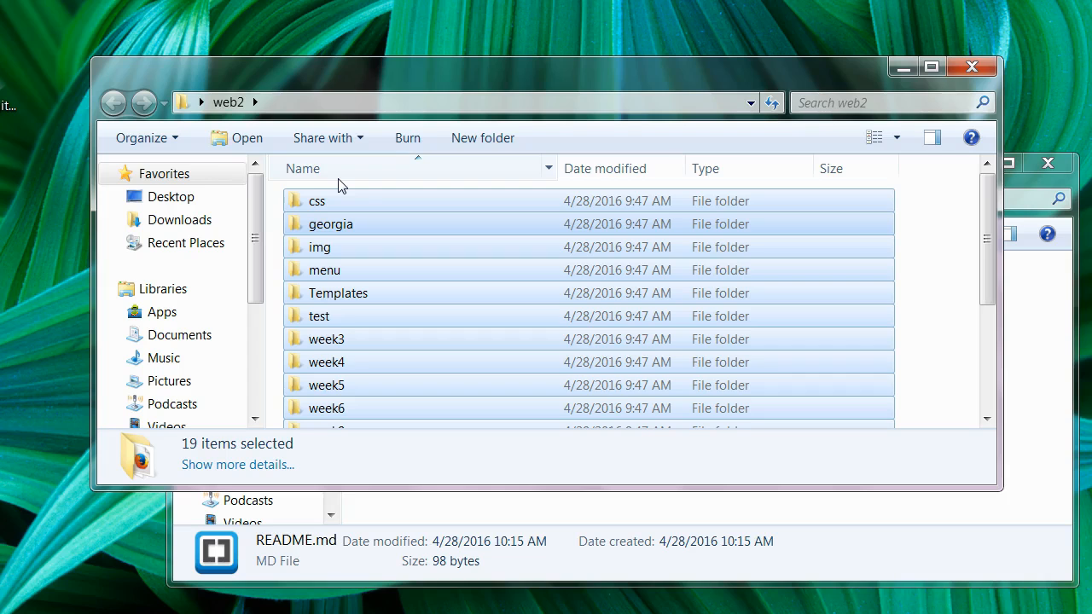
Copy the 19 web2 items into fir5522.github.io, replacing the existing index.html.
drag(353, 74, 278, 32)
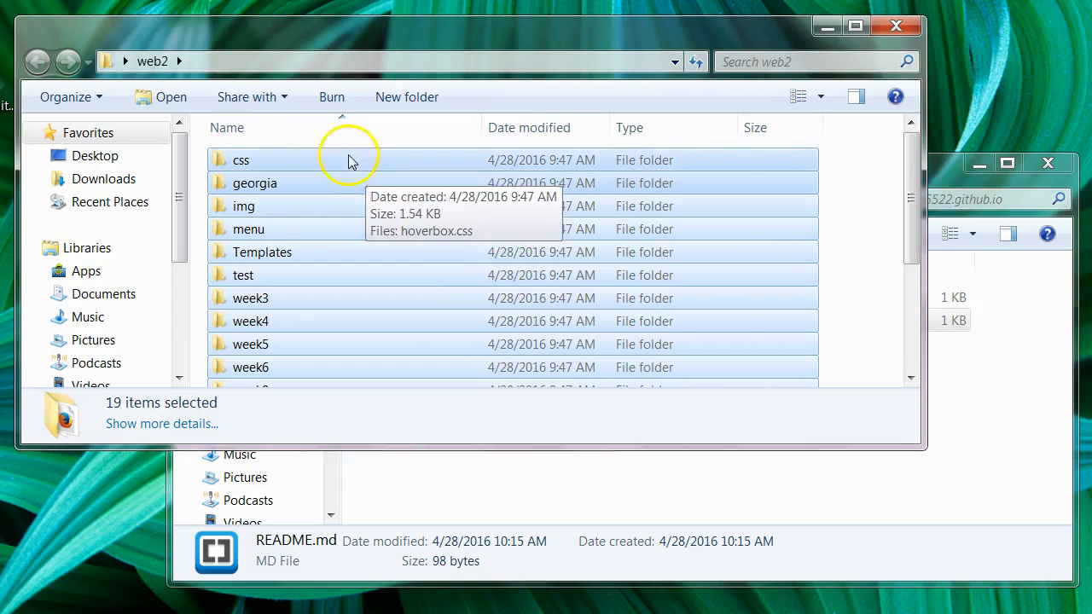
click(953, 177)
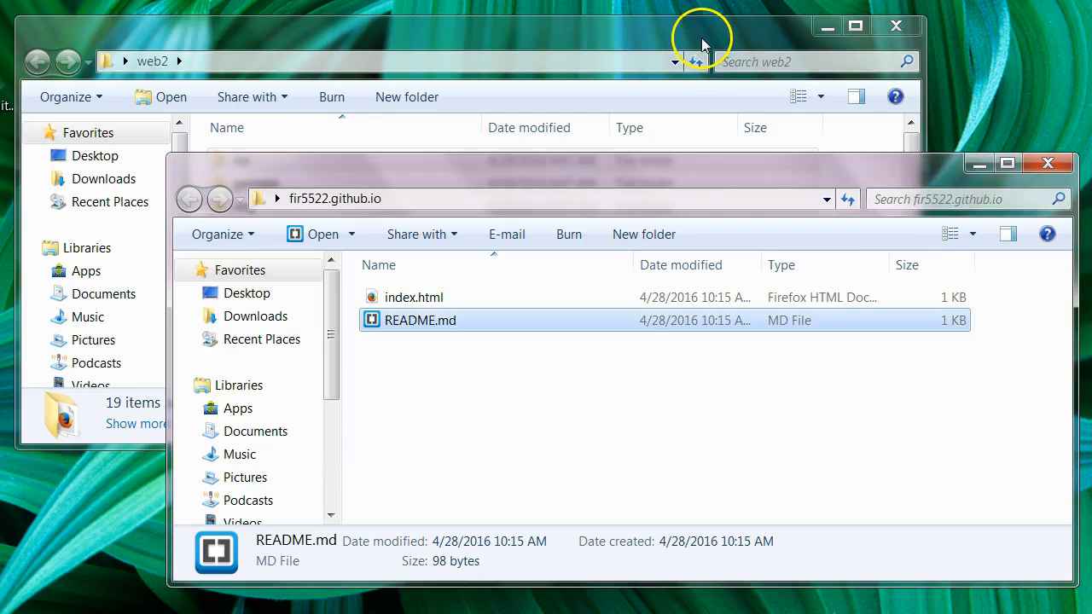
click(609, 29)
key(ctrl+a)
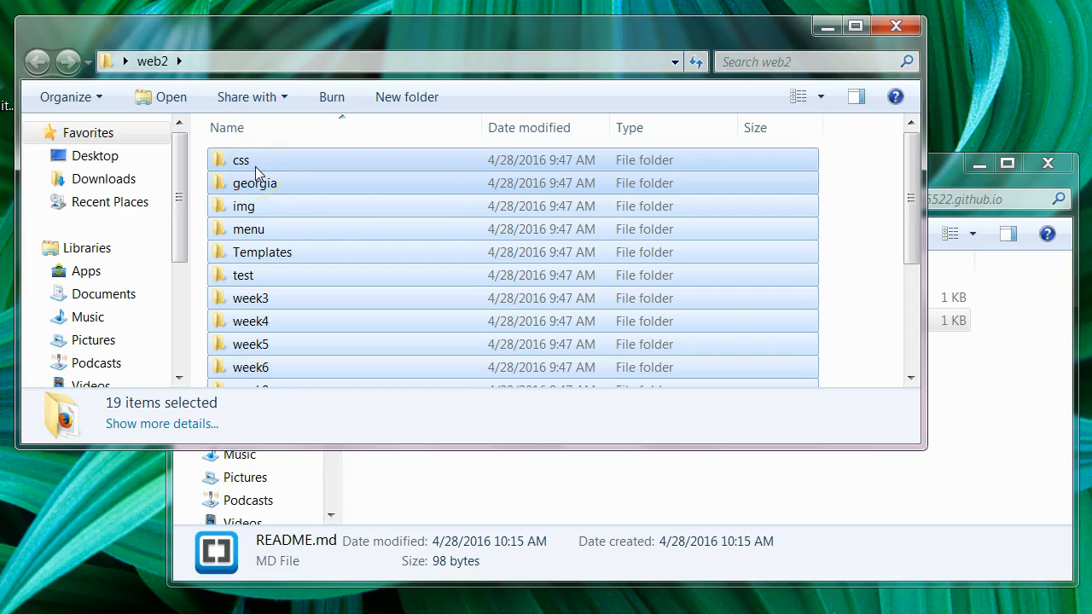
drag(242, 169, 858, 485)
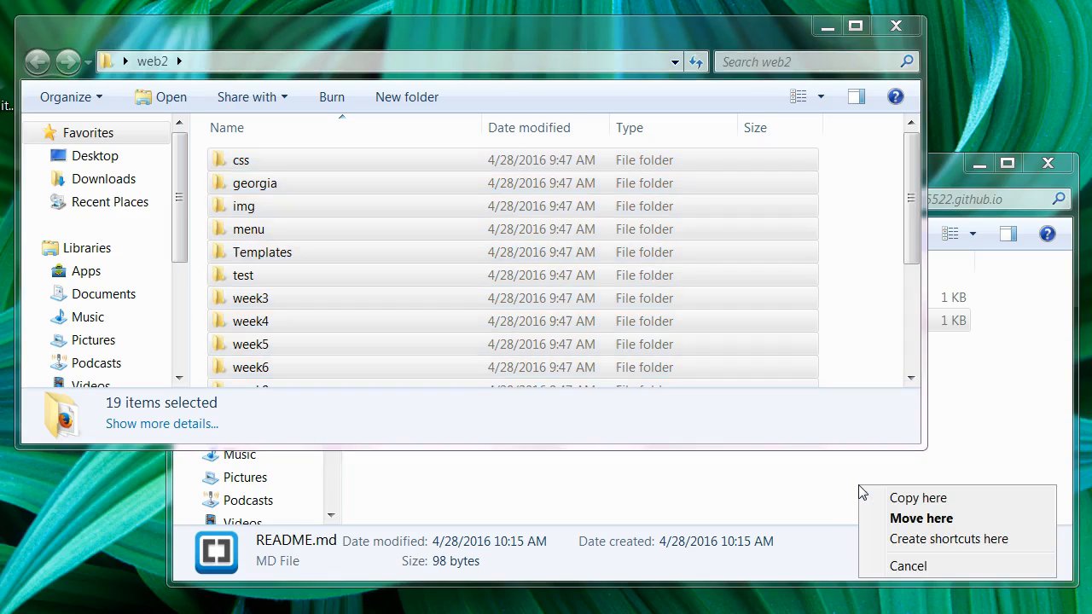
click(930, 502)
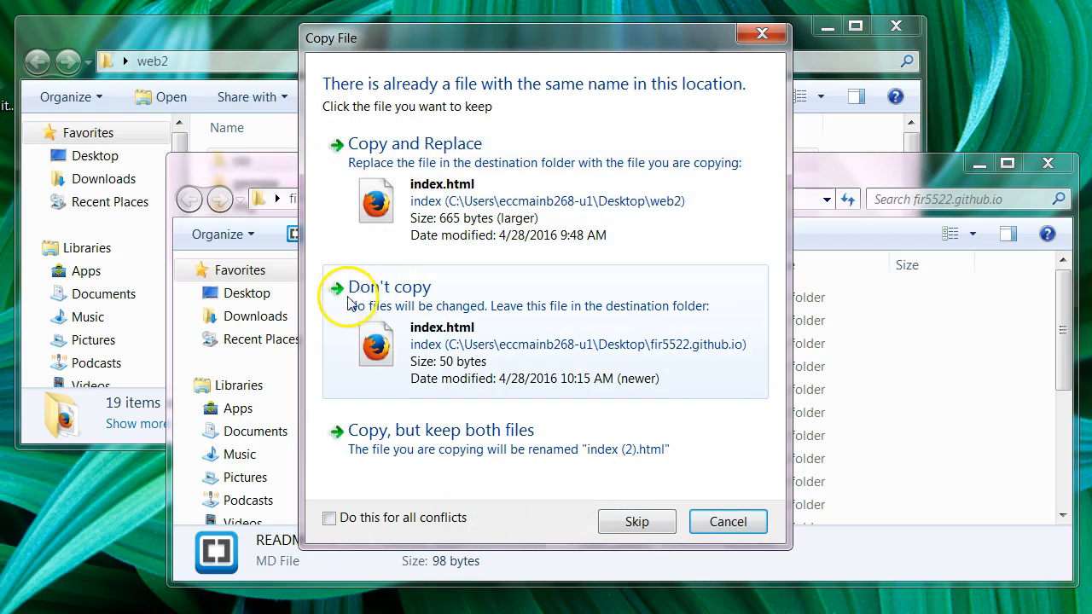
click(354, 148)
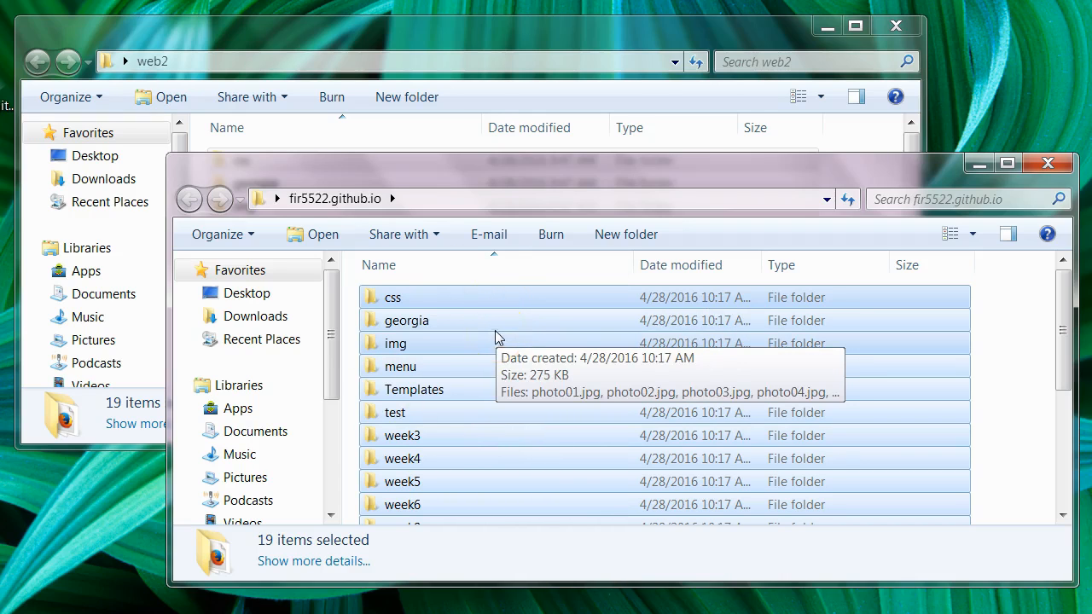
Close the web2 window and move the fir5522.github.io window up the screen.
click(481, 34)
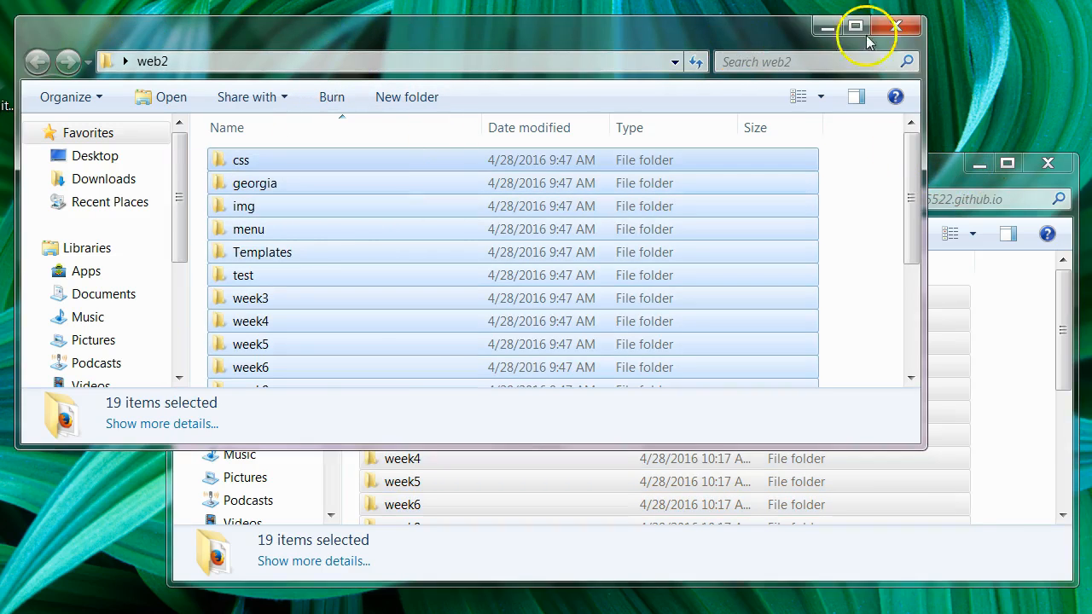
click(896, 29)
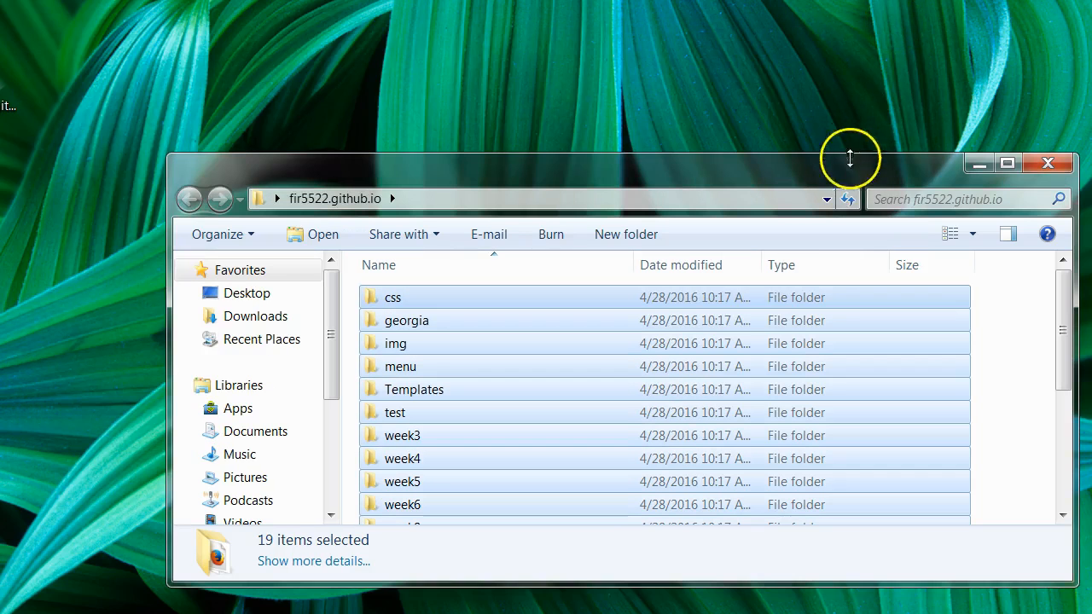
drag(845, 170, 820, 129)
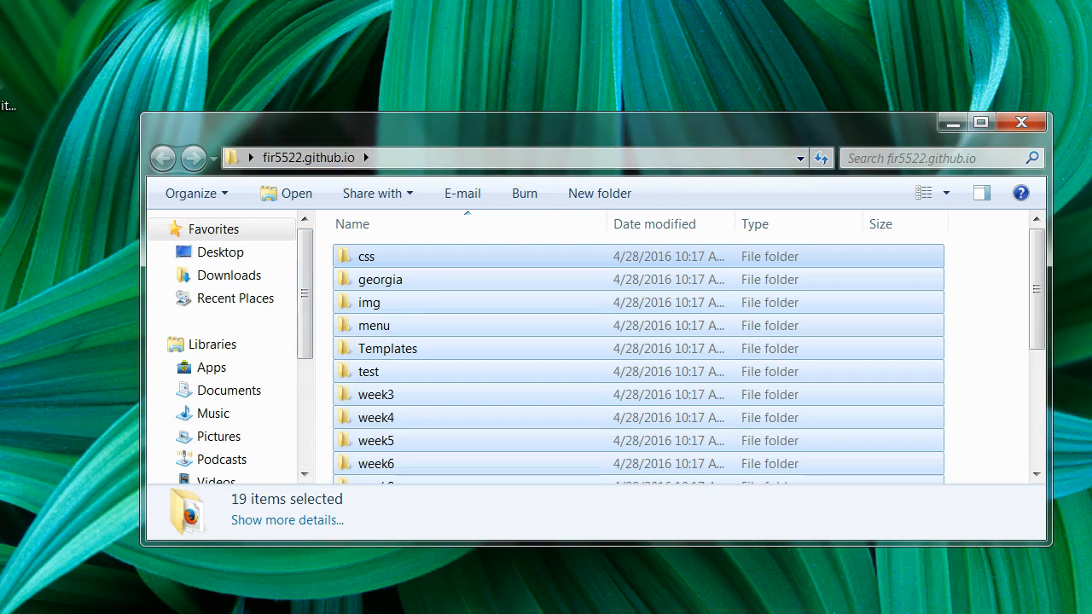
Show the repository's 94 uncommitted changes in GitHub Desktop and scroll through them.
click(251, 612)
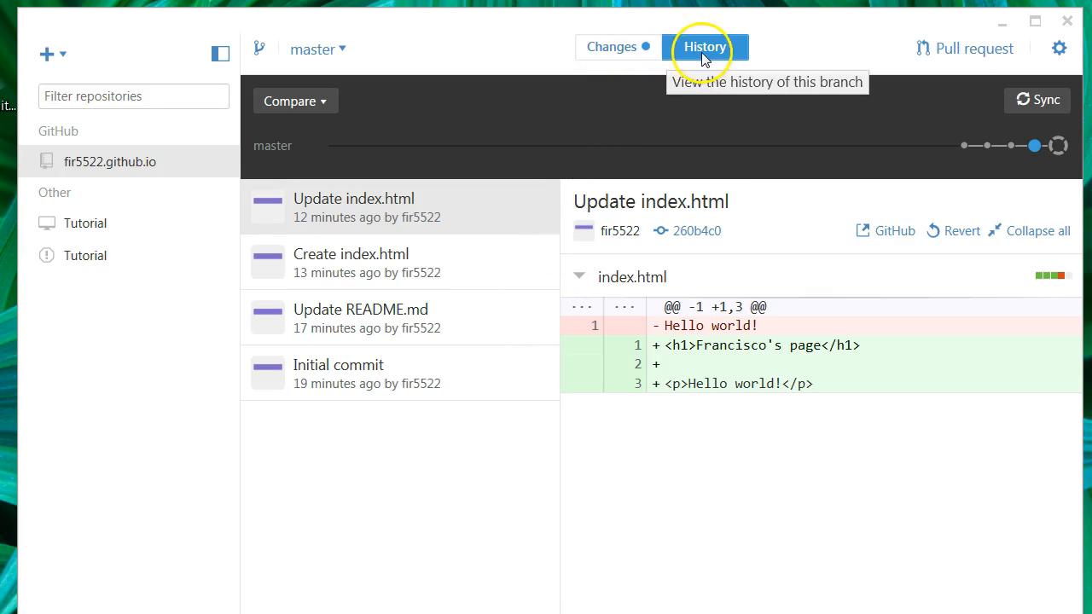
click(626, 50)
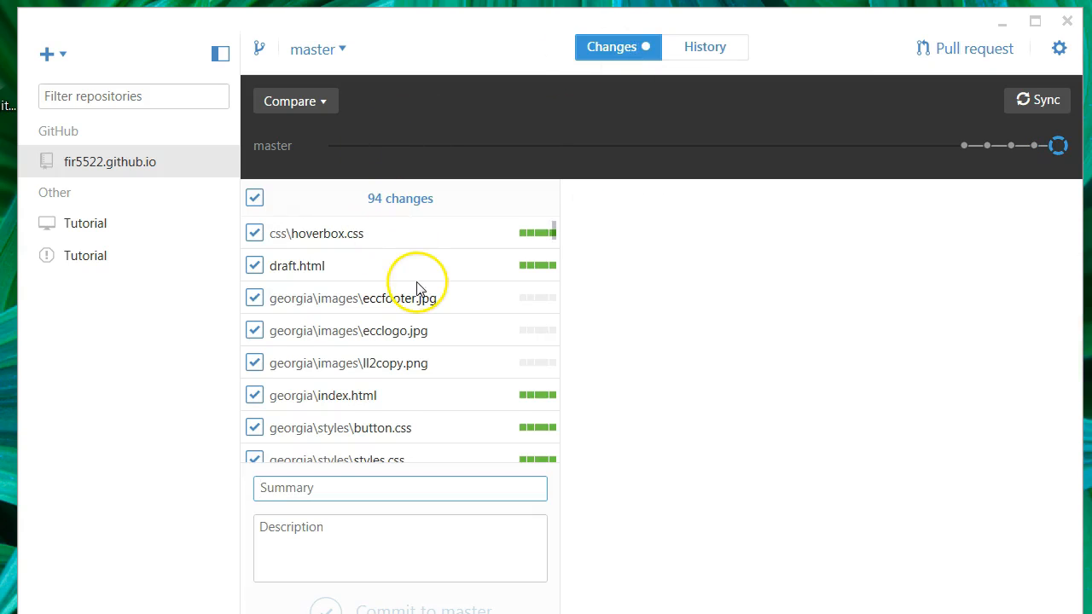
scroll(422, 297, down, 5)
scroll(429, 301, down, 15)
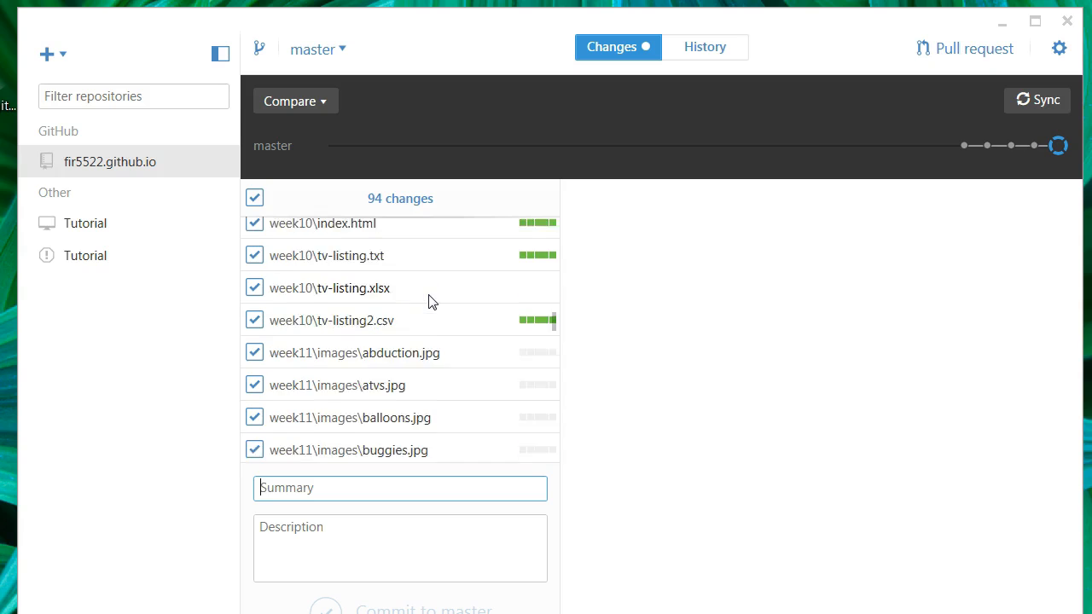
scroll(429, 302, up, 6)
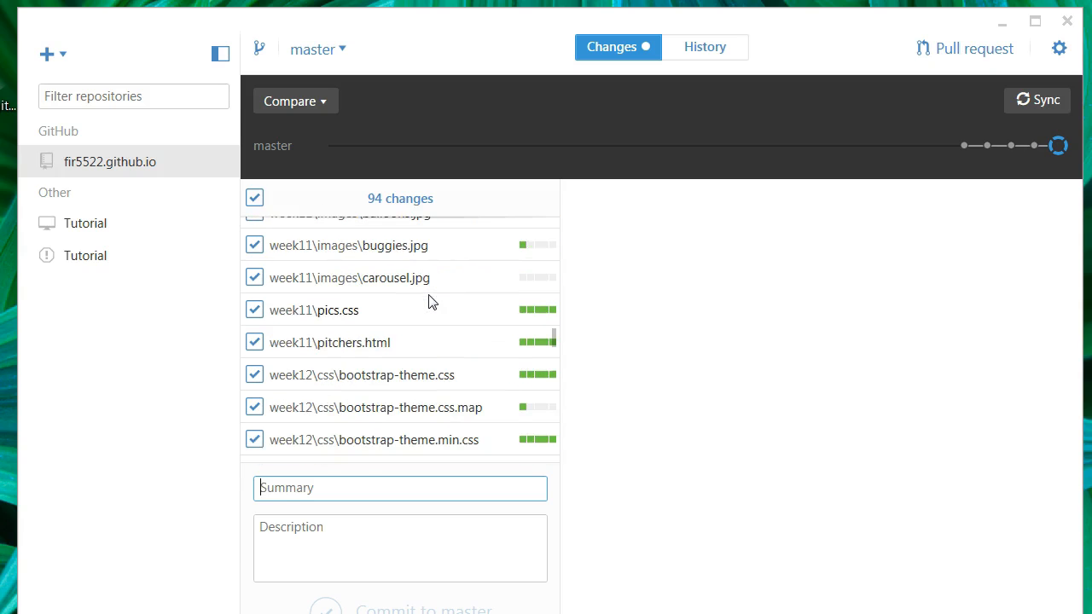
Sync the repository with GitHub twice, glancing at History before returning to the changes list.
click(1056, 103)
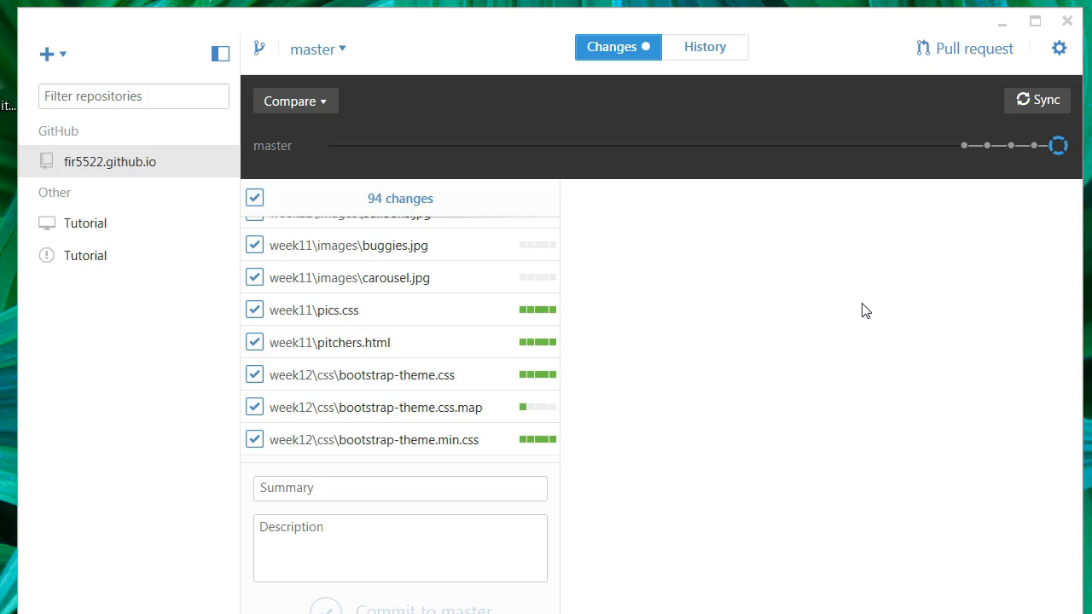
scroll(482, 378, down, 3)
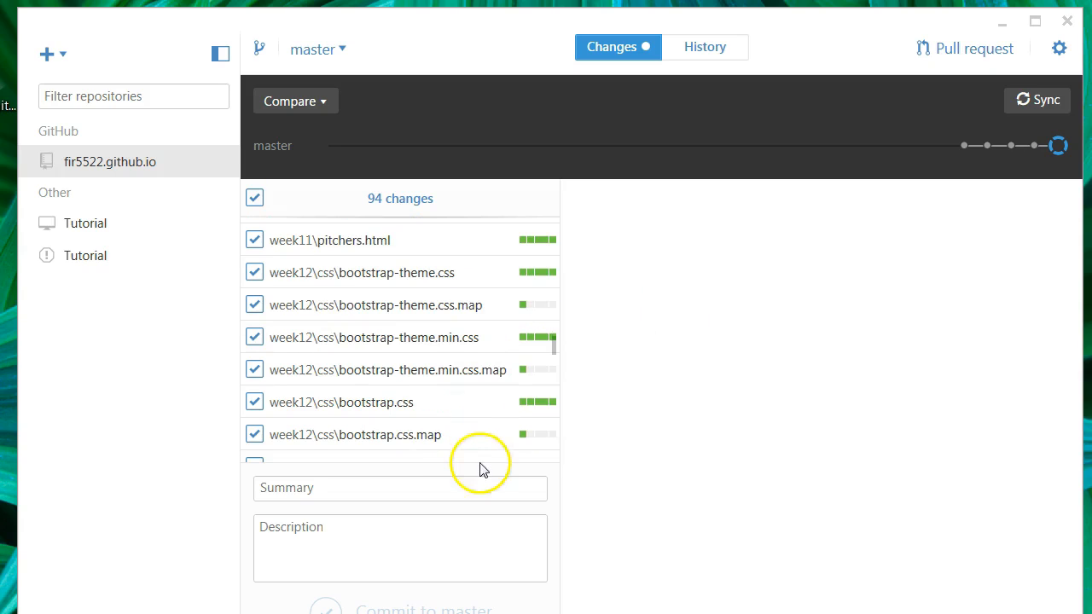
scroll(419, 385, down, 9)
scroll(415, 402, up, 18)
scroll(401, 408, up, 10)
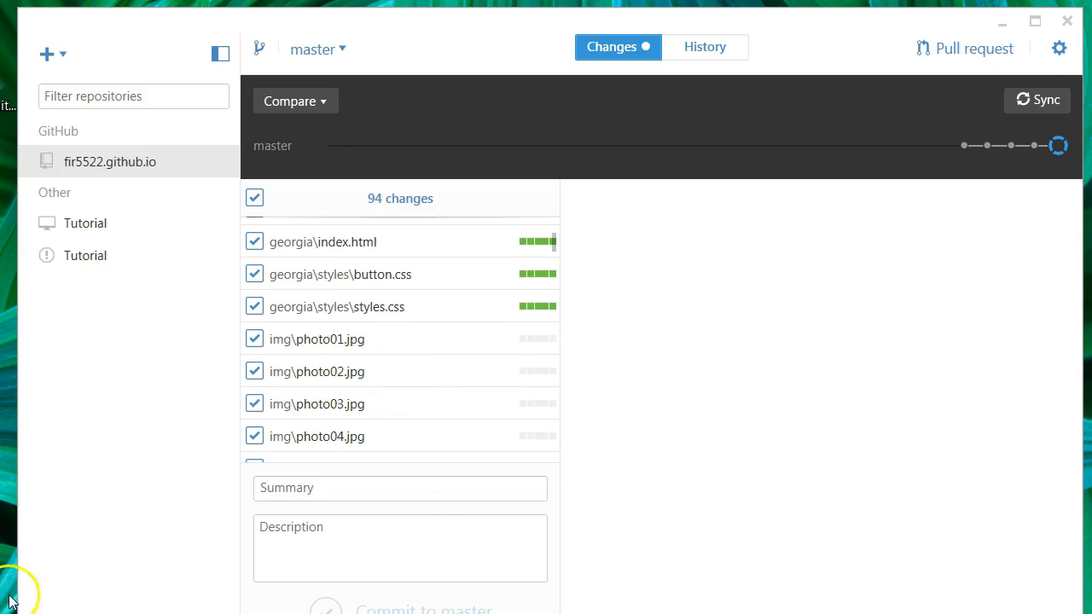
scroll(401, 342, down, 10)
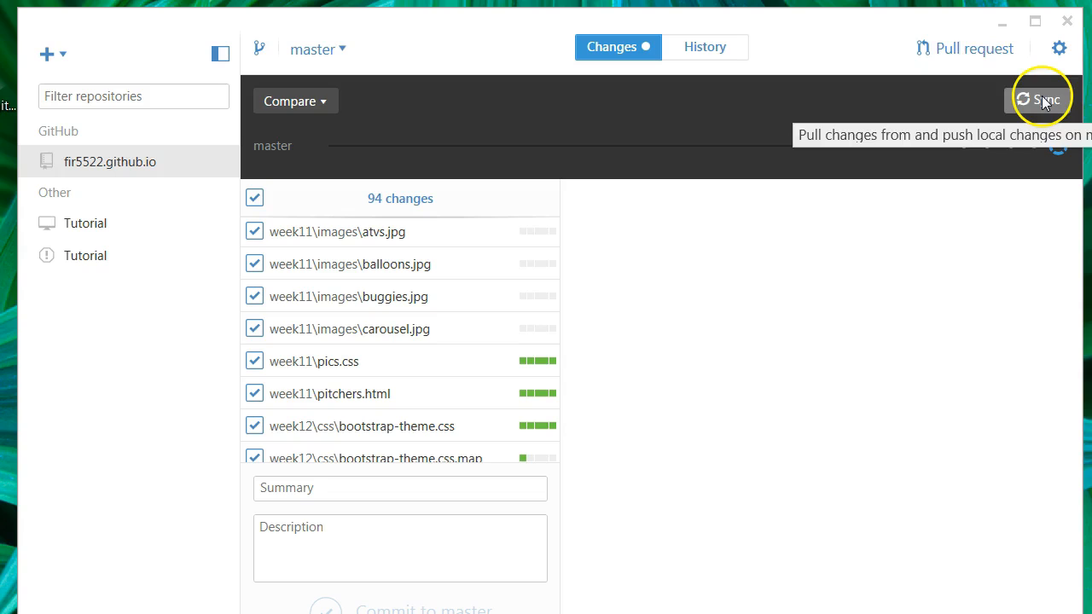
click(1043, 100)
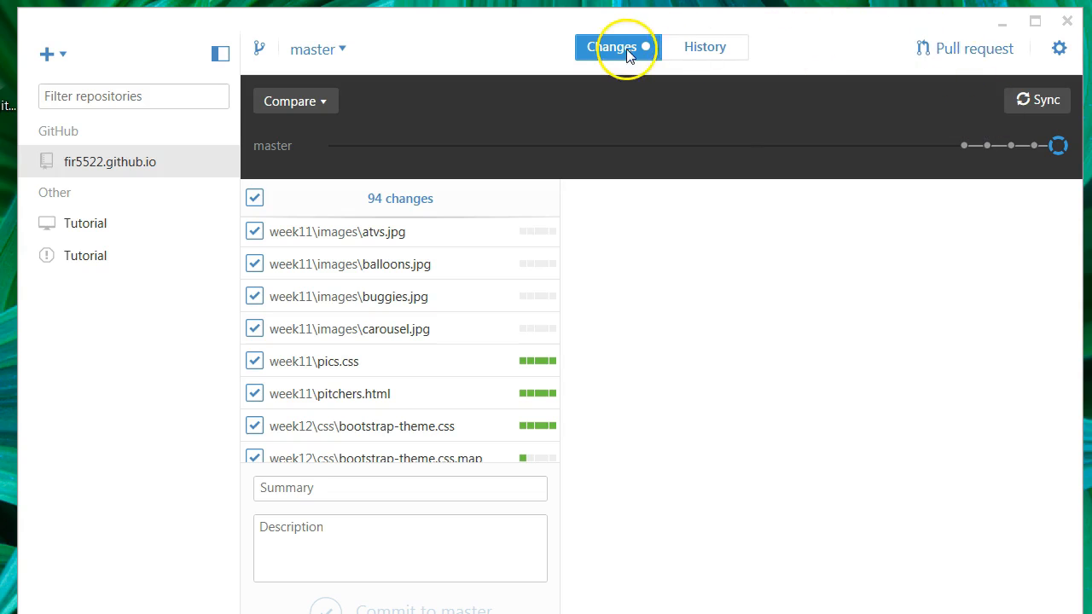
click(682, 44)
click(629, 46)
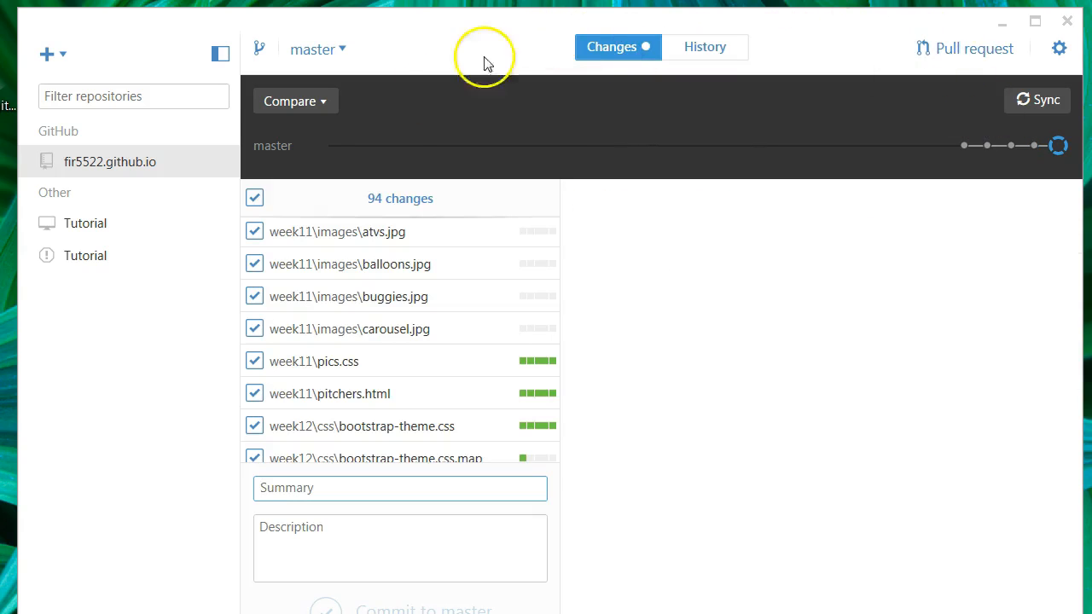
scroll(427, 444, down, 10)
Commit the 94 changes to master as 'Upload my local files to github', described 'All the files from web2'.
click(343, 488)
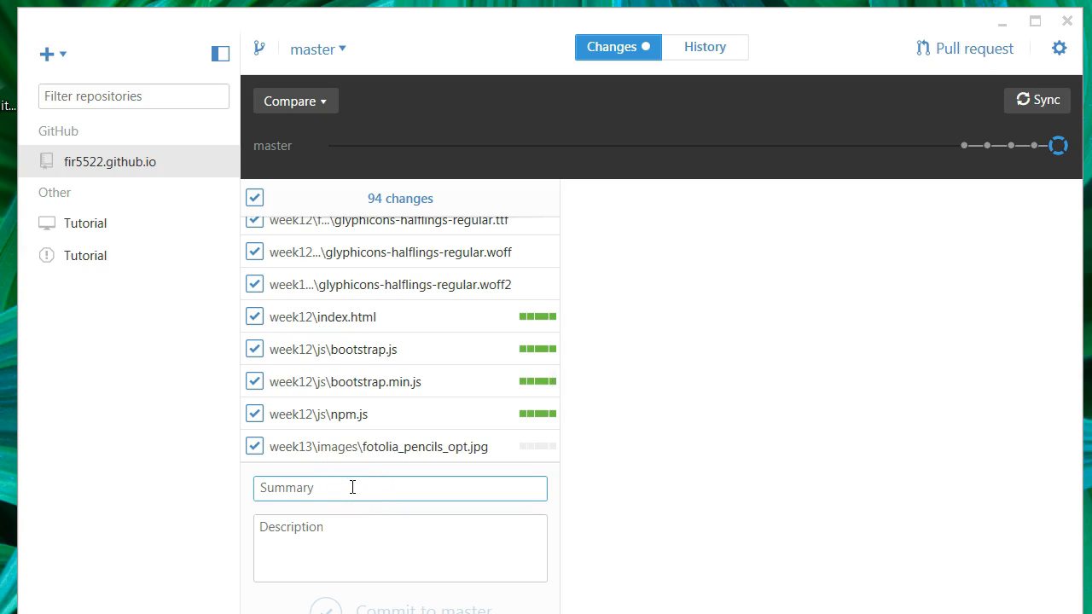
text(Upload my local files to github)
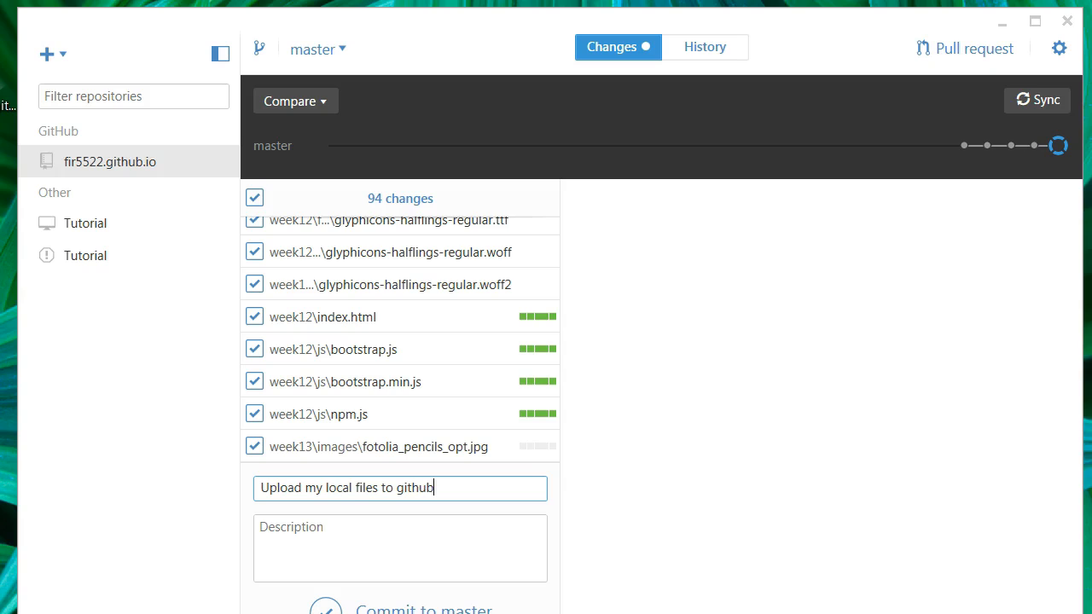
key(Tab)
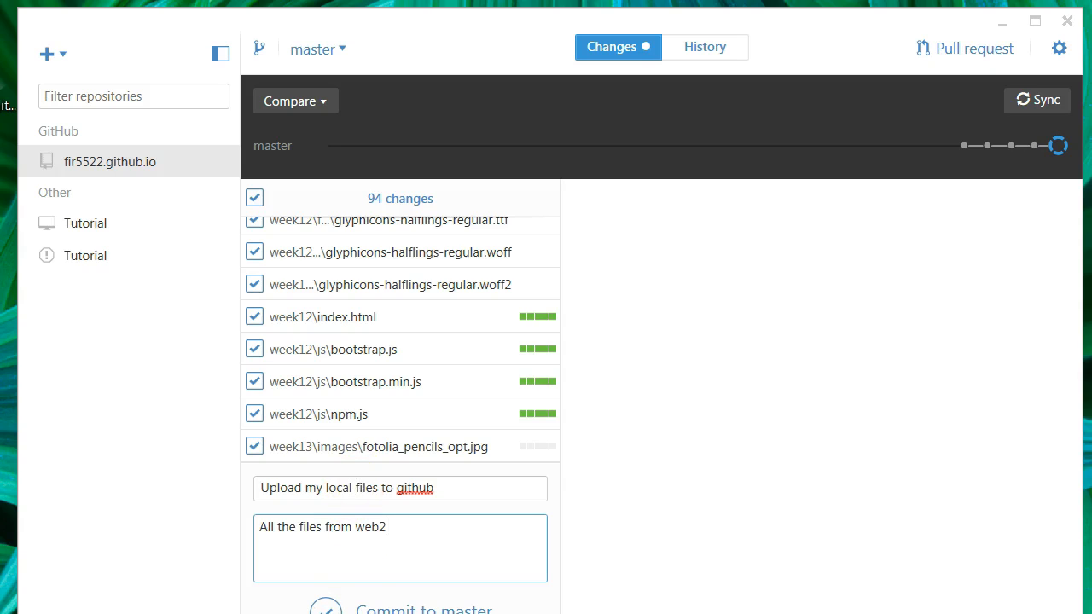
click(327, 609)
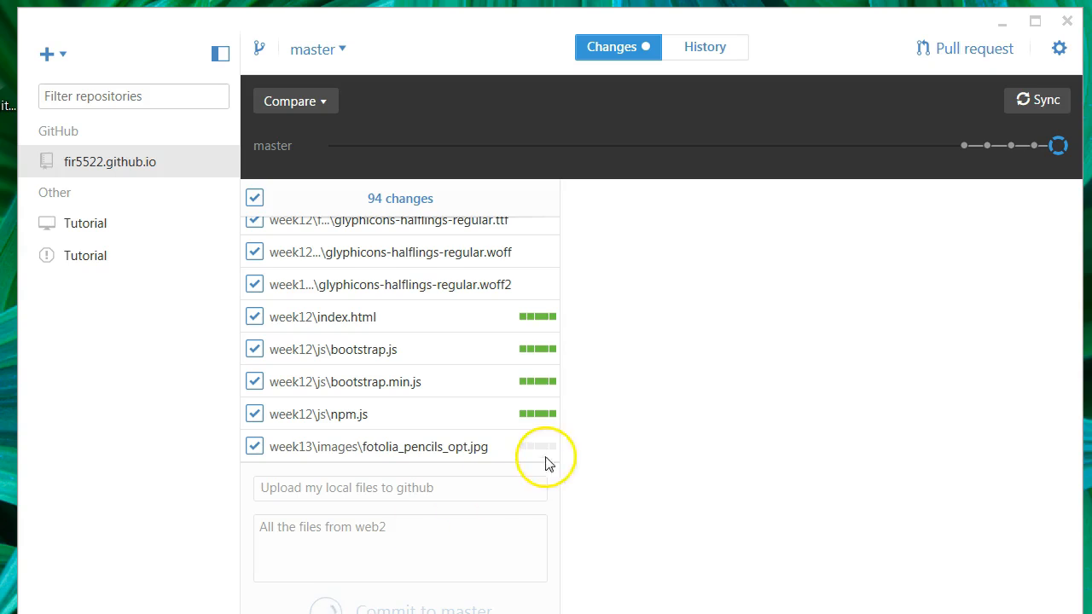
Push the new commit to GitHub, then switch back to the Chrome window.
click(1055, 100)
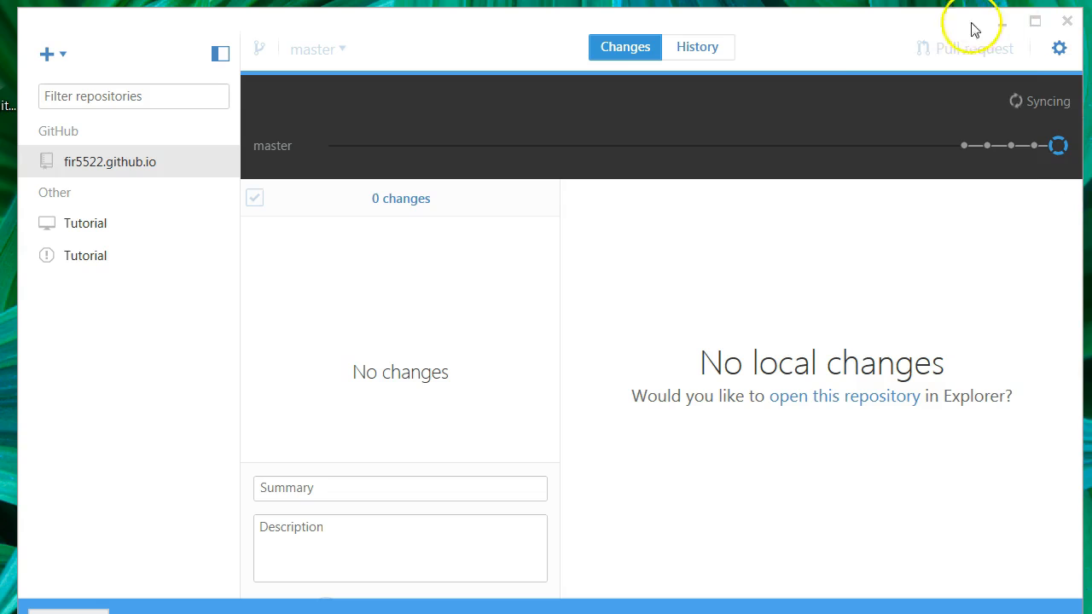
mouse_move(884, 21)
mouse_down()
mouse_move(875, 18)
mouse_move(892, 22)
mouse_up()
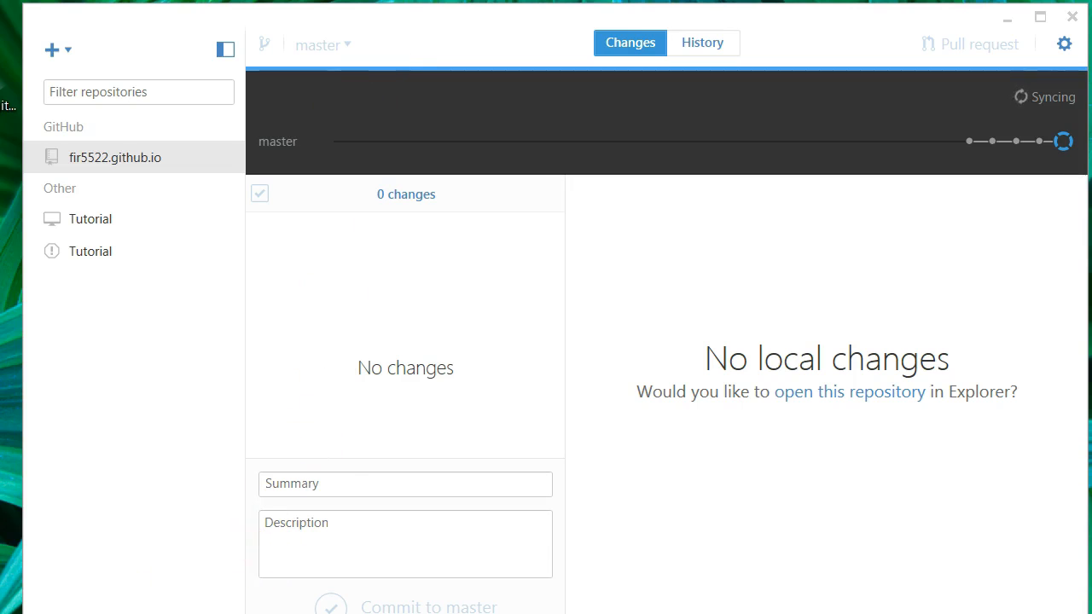
mouse_move(114, 613)
click(287, 587)
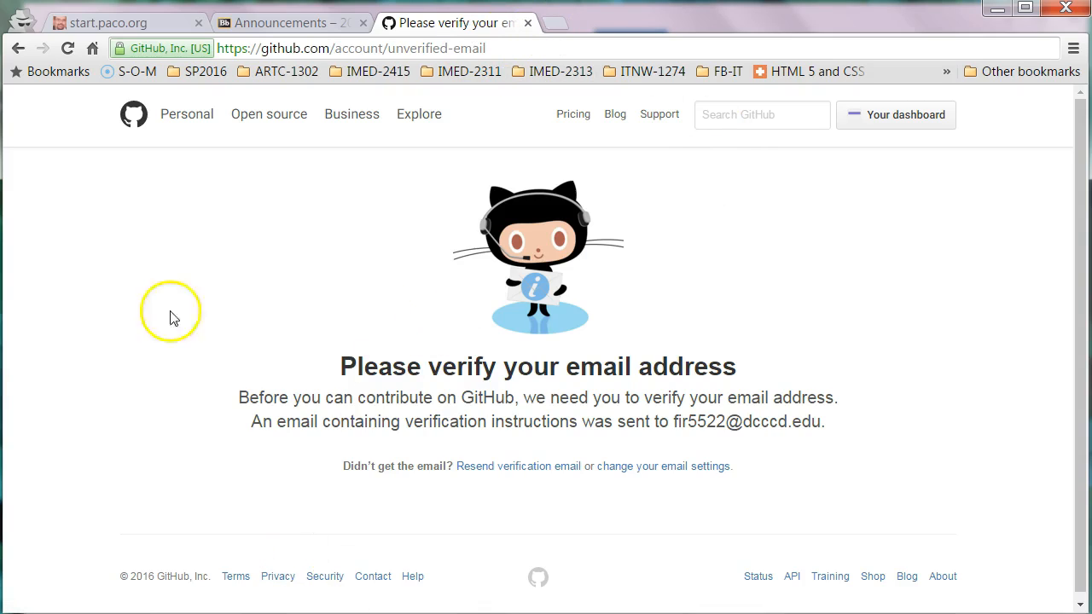
Close the GitHub Desktop download page and browse the fir5522.github.io repository's uploaded course folders.
mouse_move(54, 613)
click(54, 570)
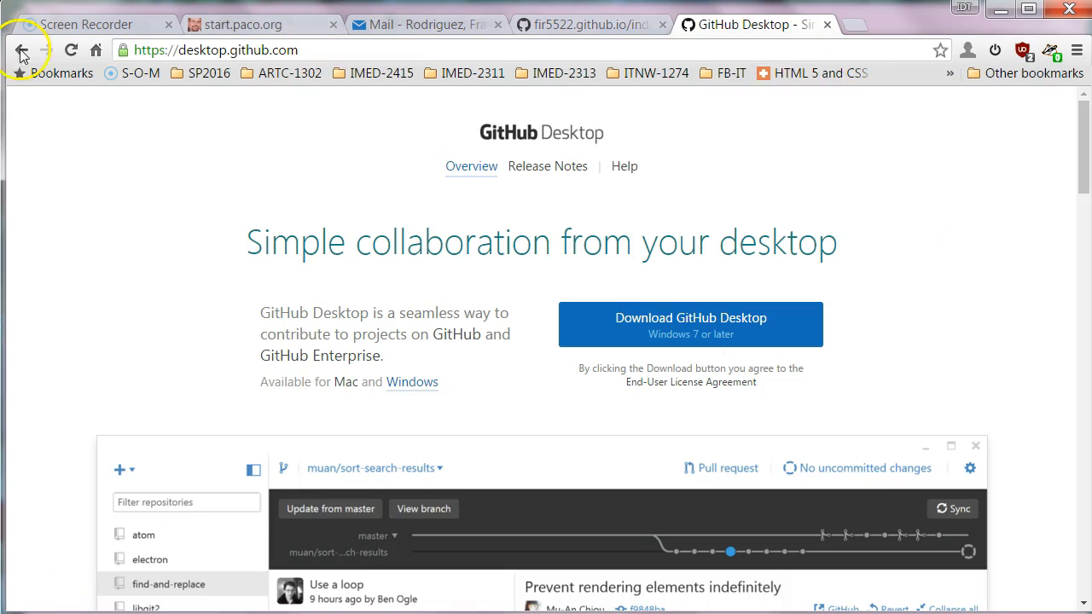
click(829, 25)
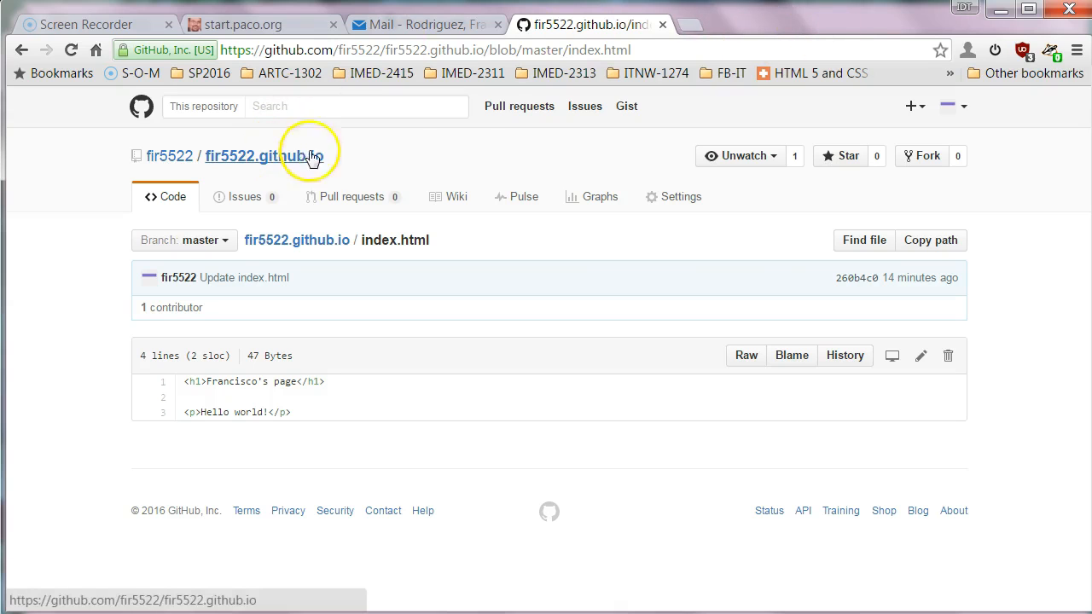
click(253, 162)
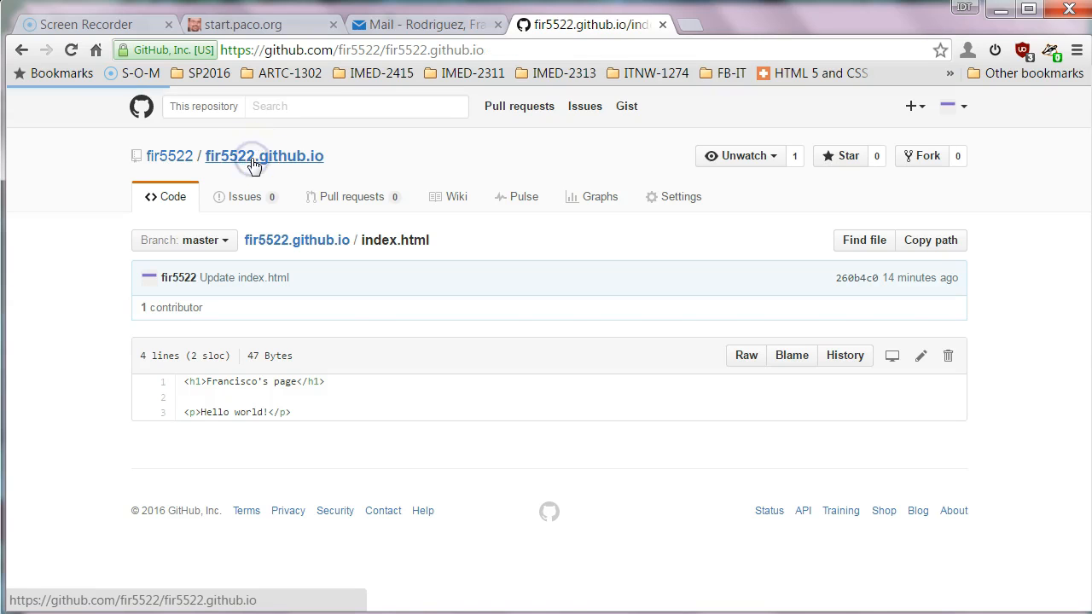
scroll(347, 284, down, 4)
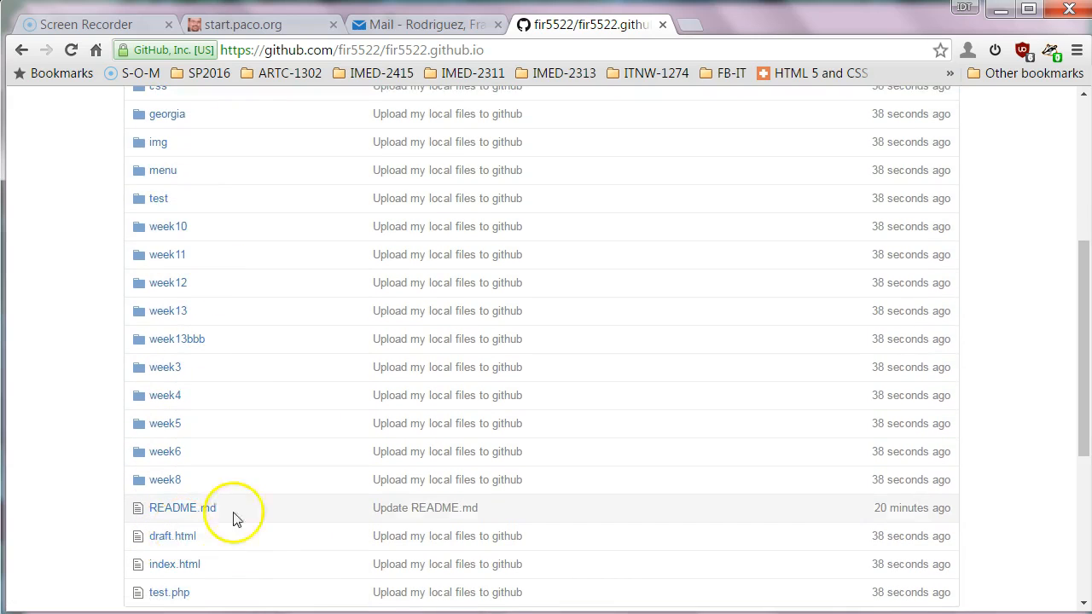
scroll(243, 517, up, 3)
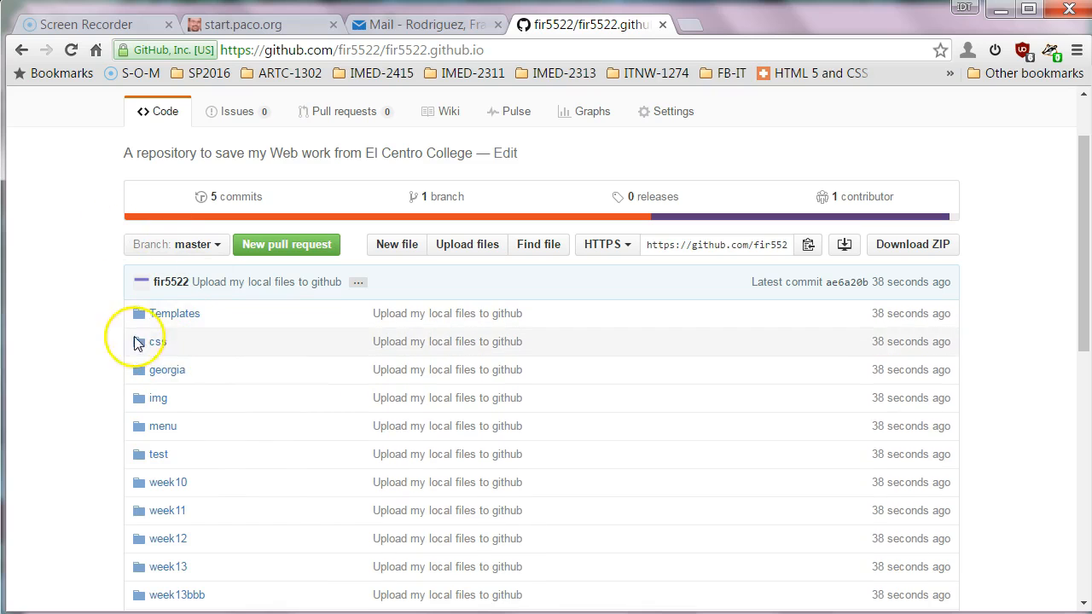
scroll(166, 328, down, 1)
scroll(196, 349, down, 2)
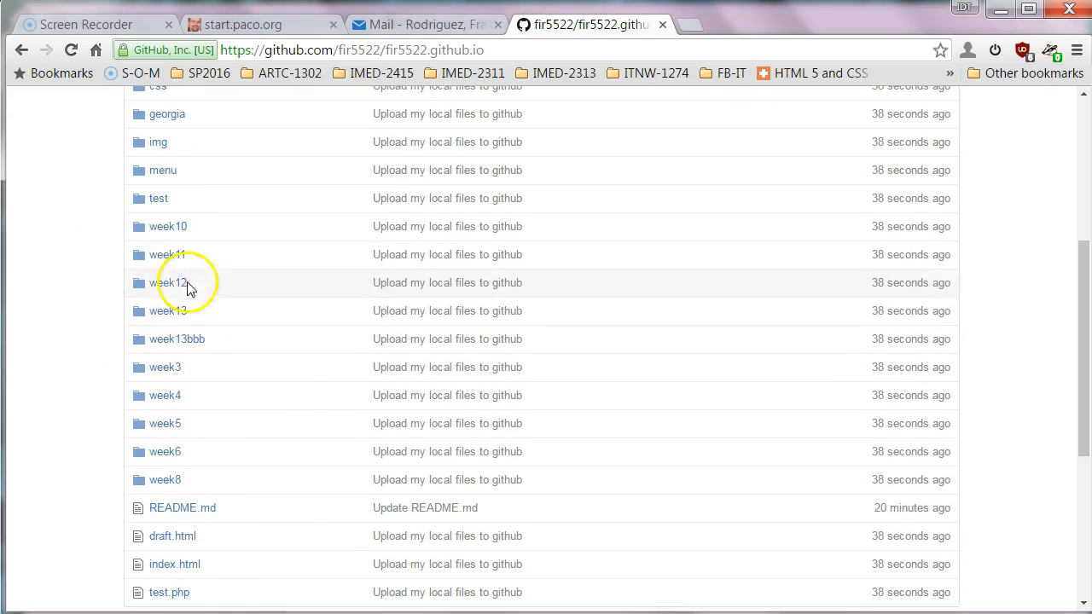
scroll(159, 427, down, 3)
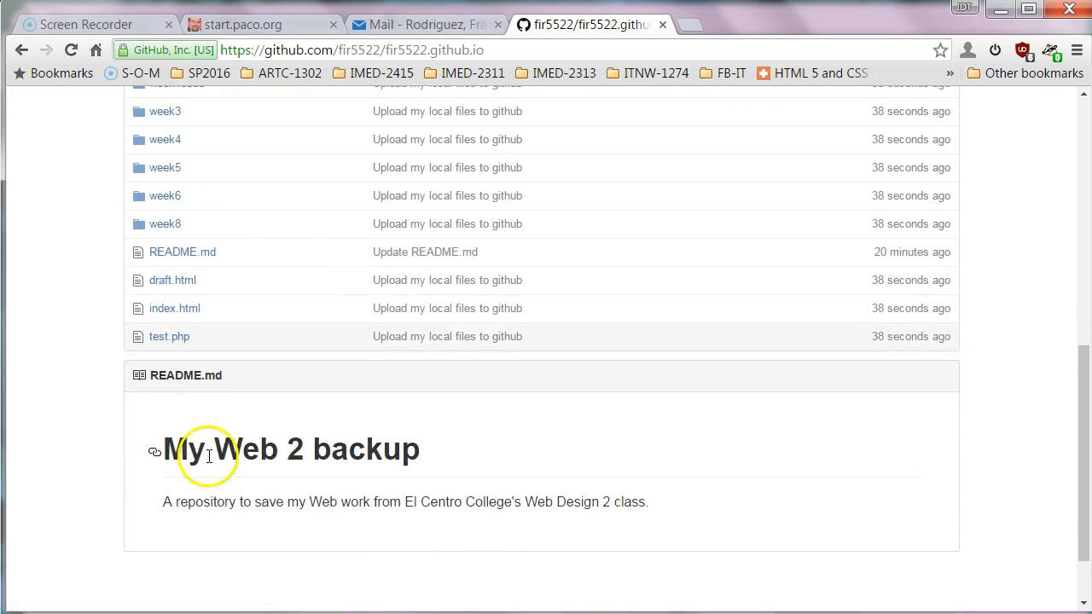
scroll(271, 492, down, 1)
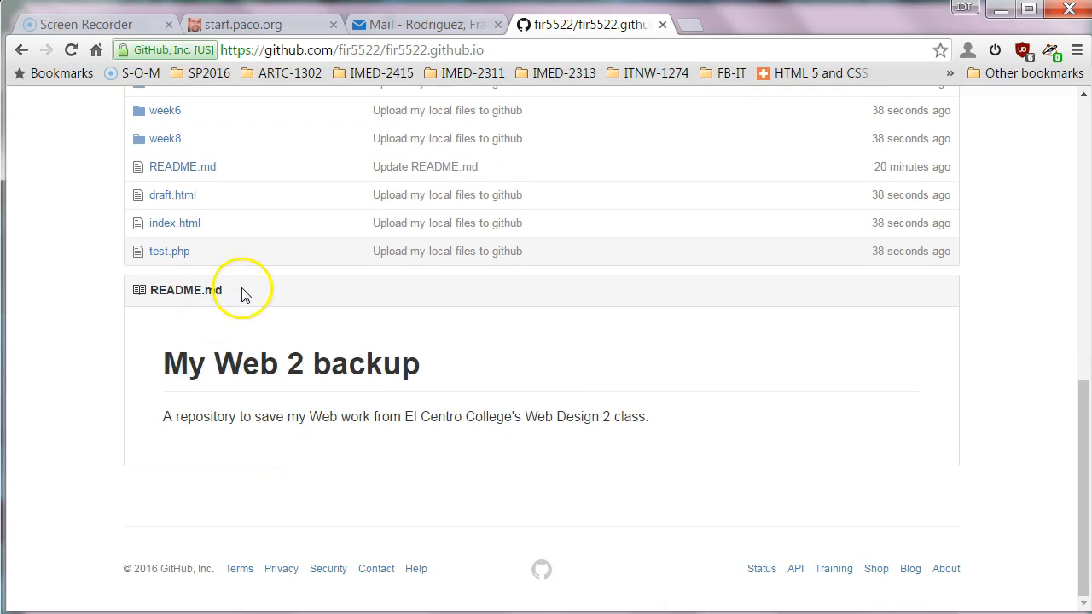
View the uploaded index.html source, then go back to the repository file listing.
click(170, 226)
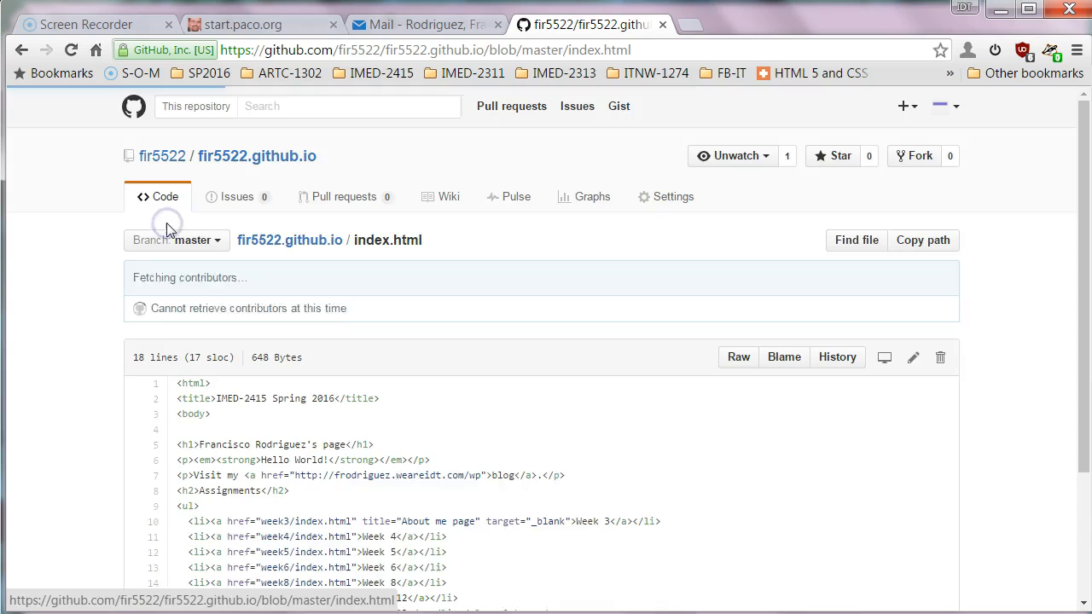
scroll(492, 446, down, 1)
click(463, 406)
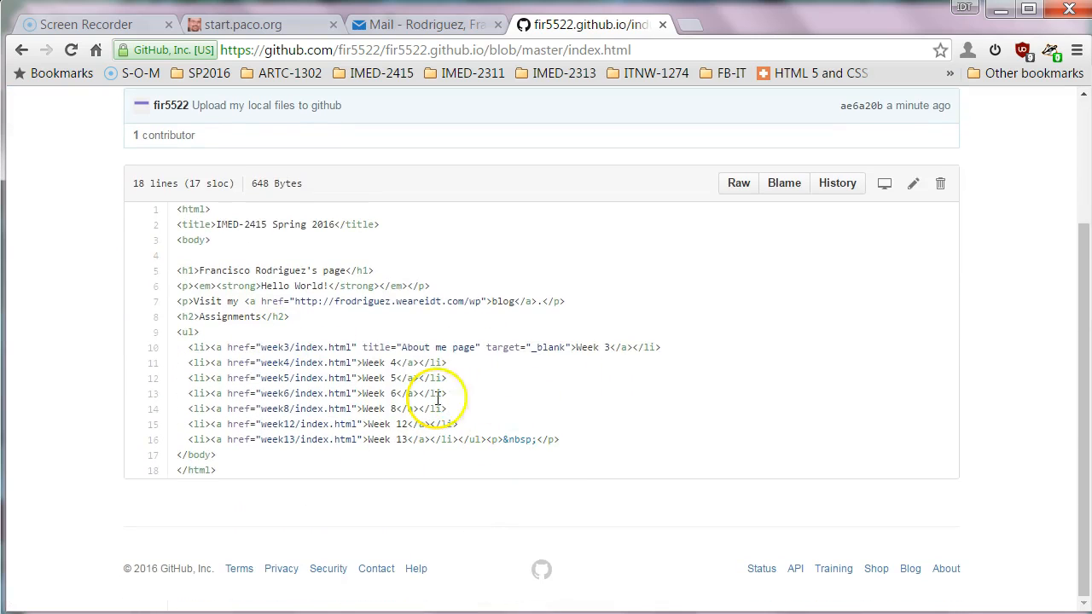
click(21, 50)
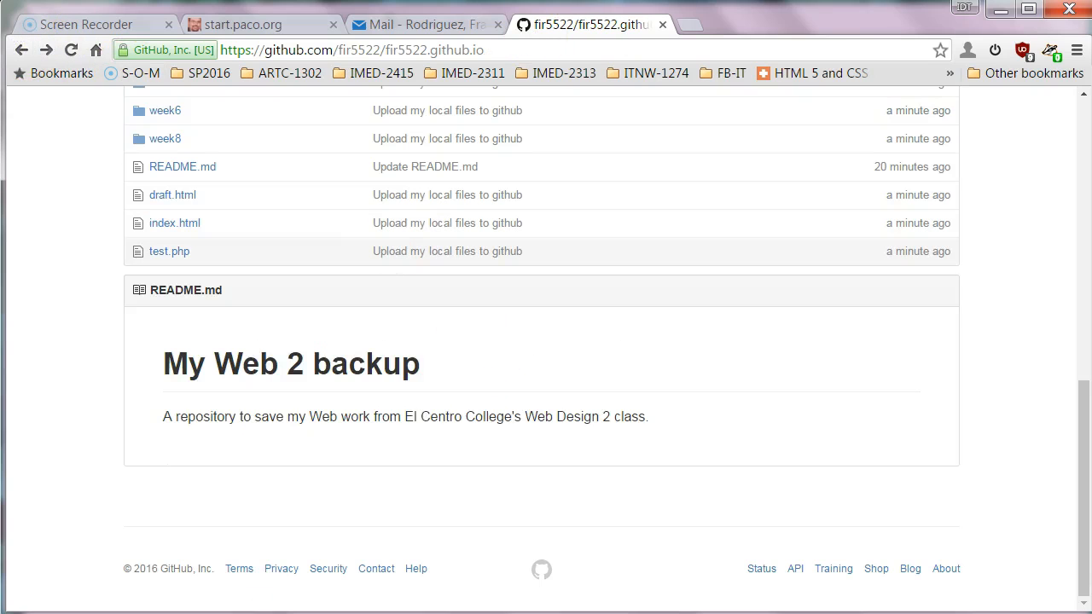
key(alt+Tab)
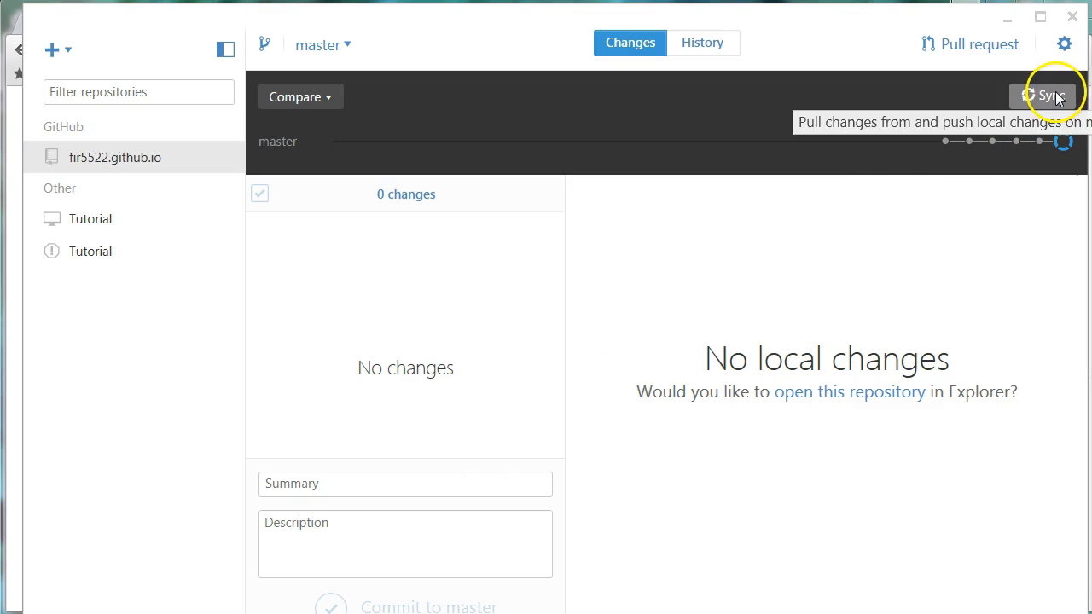
click(1008, 21)
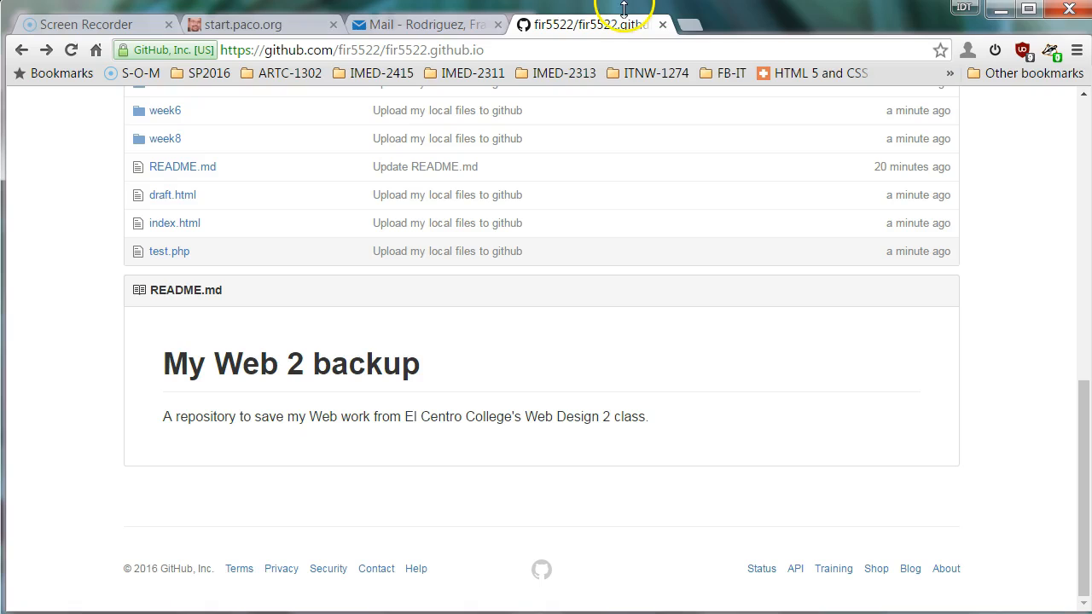
click(695, 27)
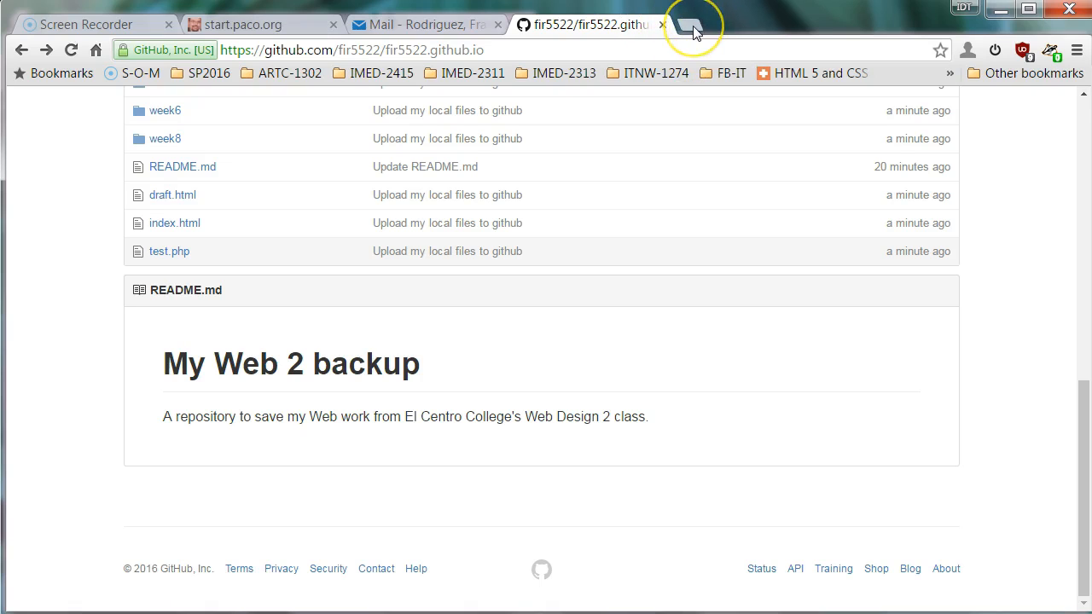
click(694, 32)
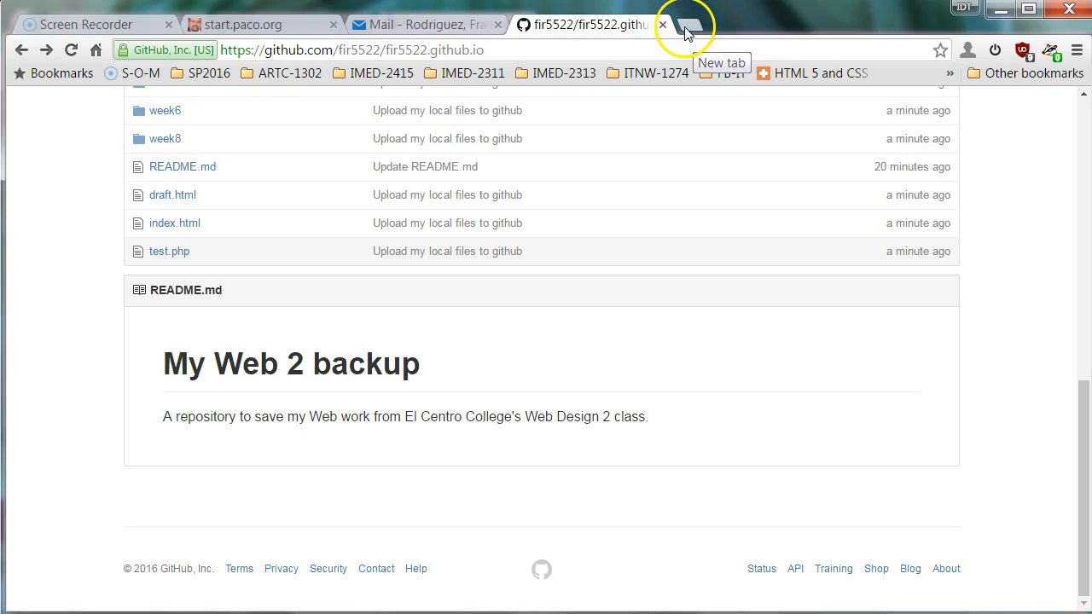
Load the live site fir5522.github.io in a new browser tab.
click(691, 30)
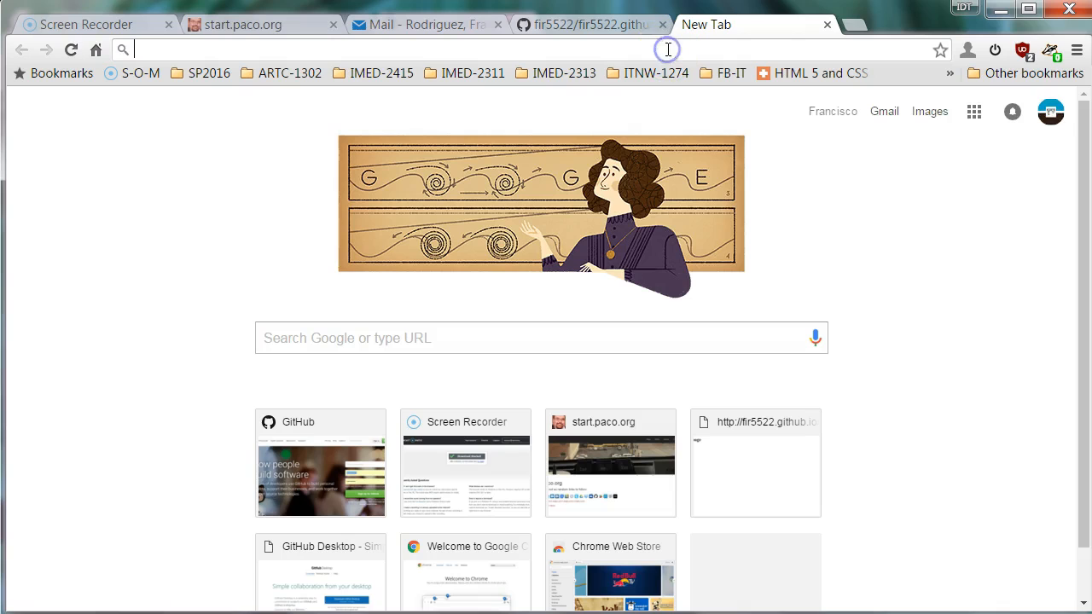
text(fir5522.github.io)
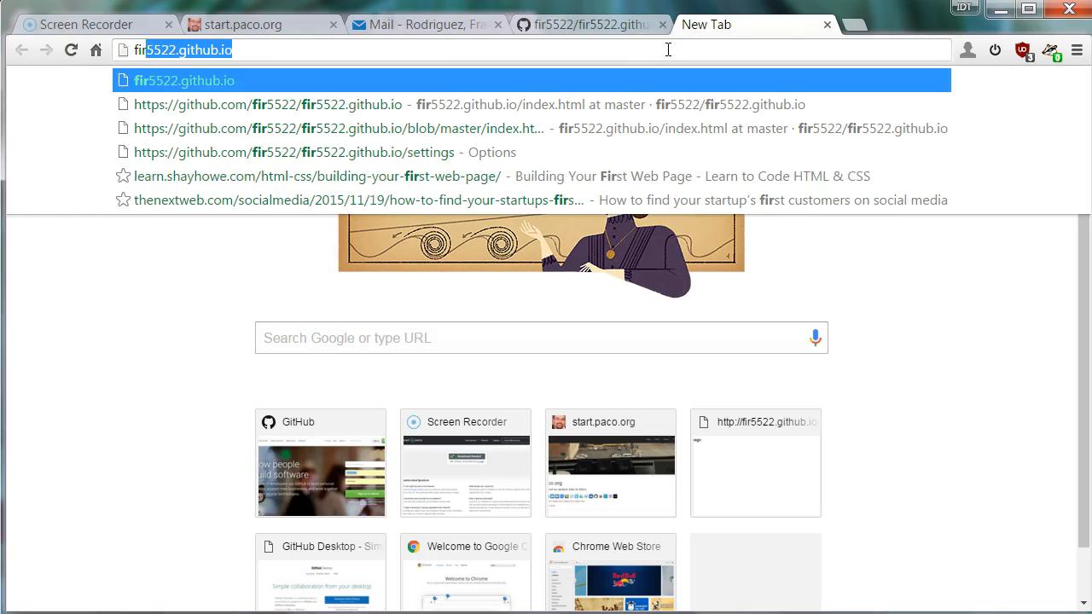
key(Return)
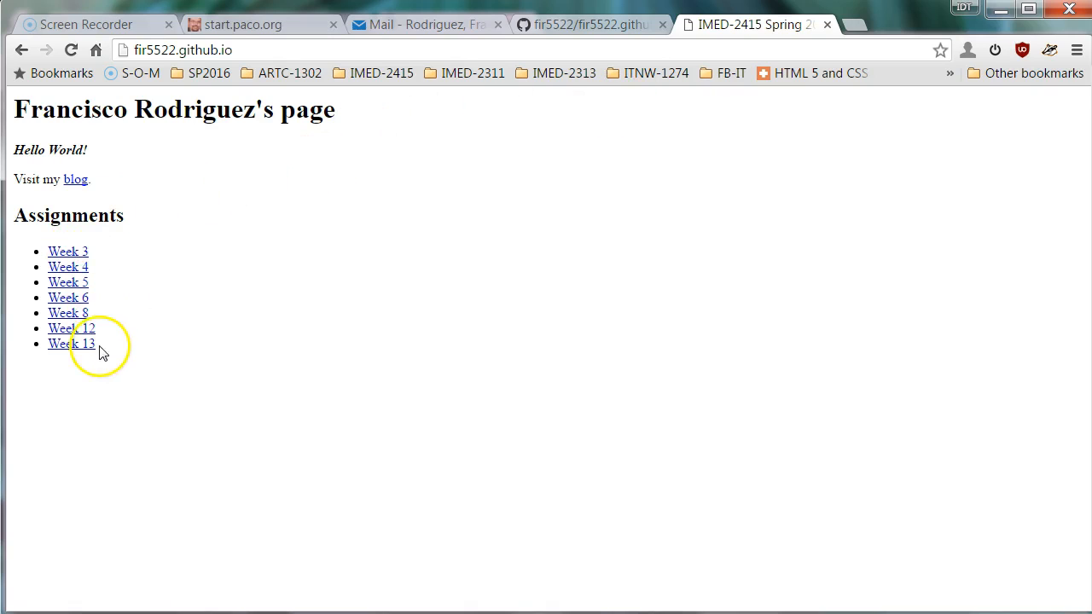
Check that the Week 4 and Week 6 assignment pages load, returning home after each.
click(84, 268)
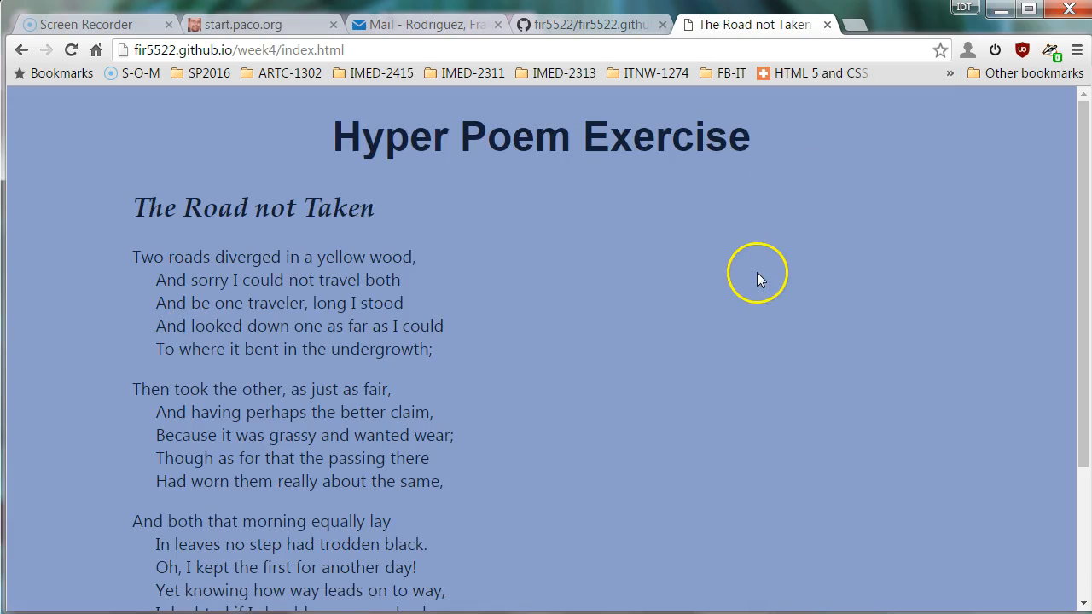
scroll(756, 273, down, 2)
scroll(375, 512, up, 2)
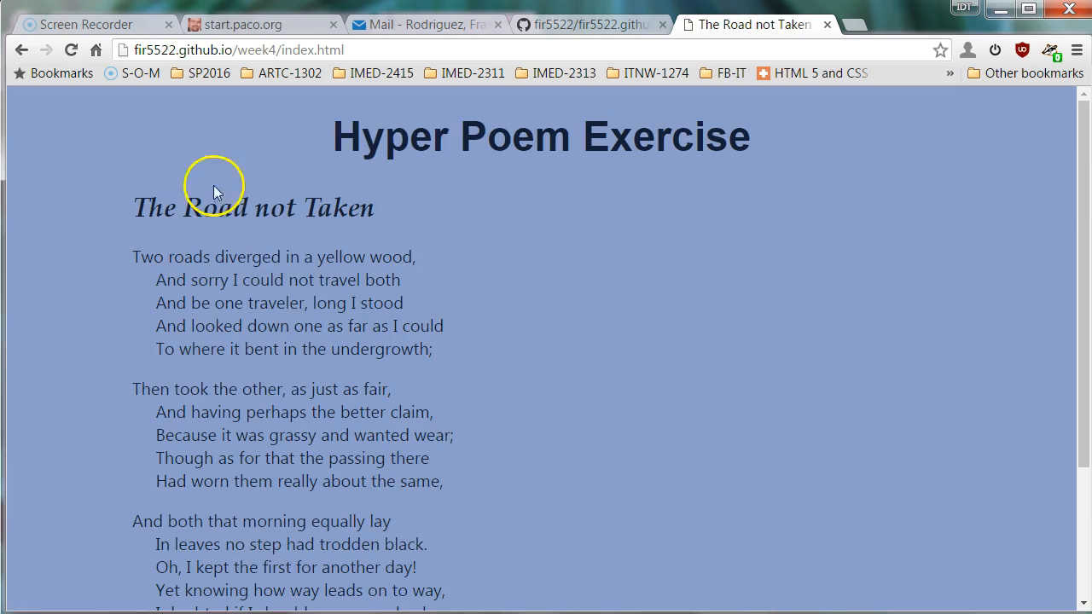
click(22, 50)
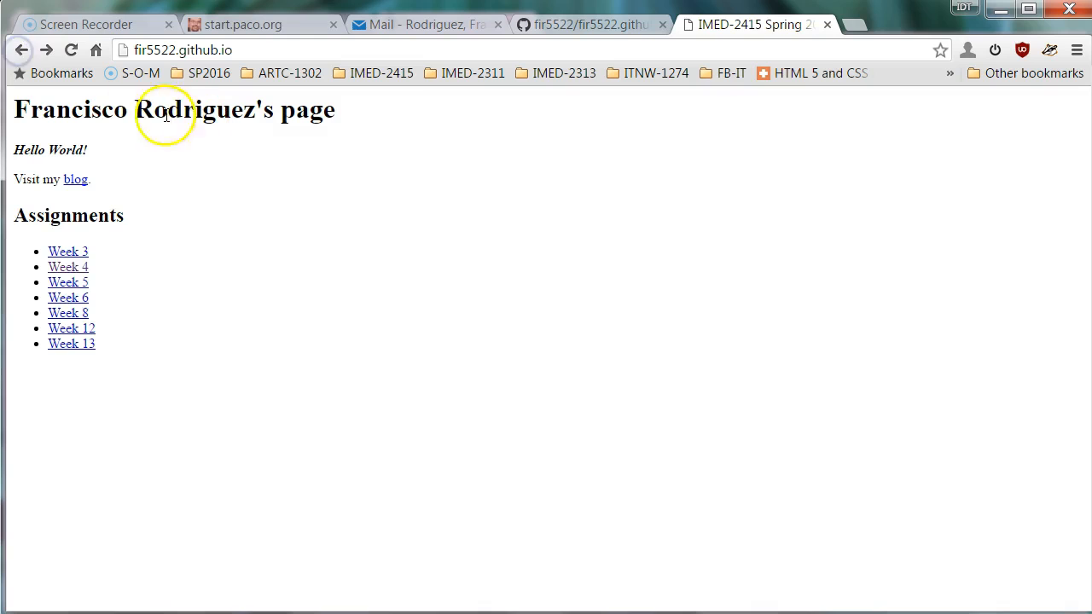
click(83, 299)
scroll(347, 360, down, 1)
scroll(373, 383, up, 1)
click(22, 50)
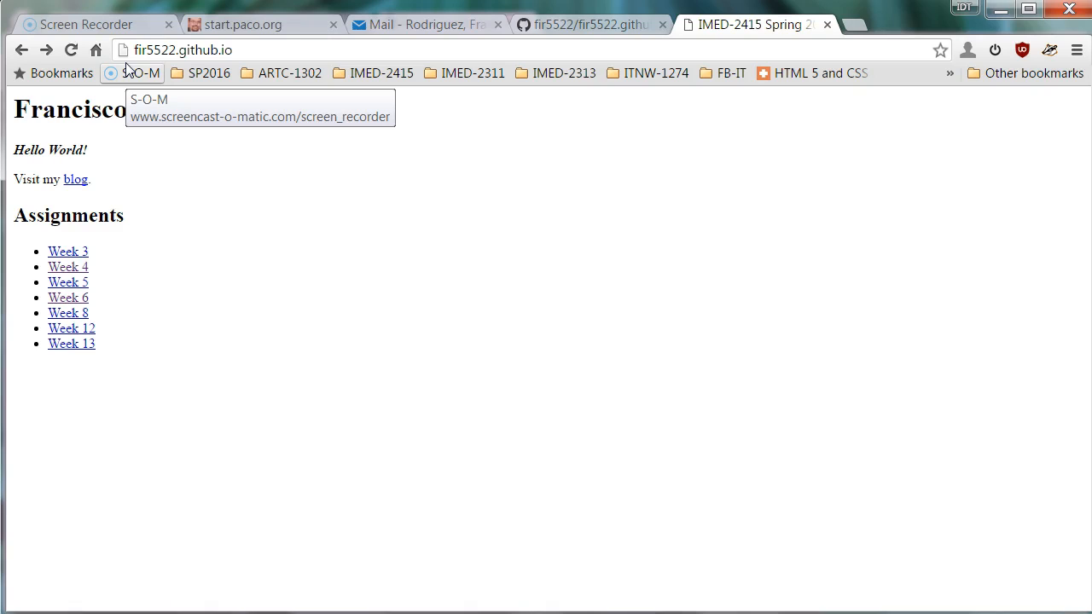
Return to the GitHub repository tab and view index.html's 18-line source linking Week 3 to Week 13.
click(592, 27)
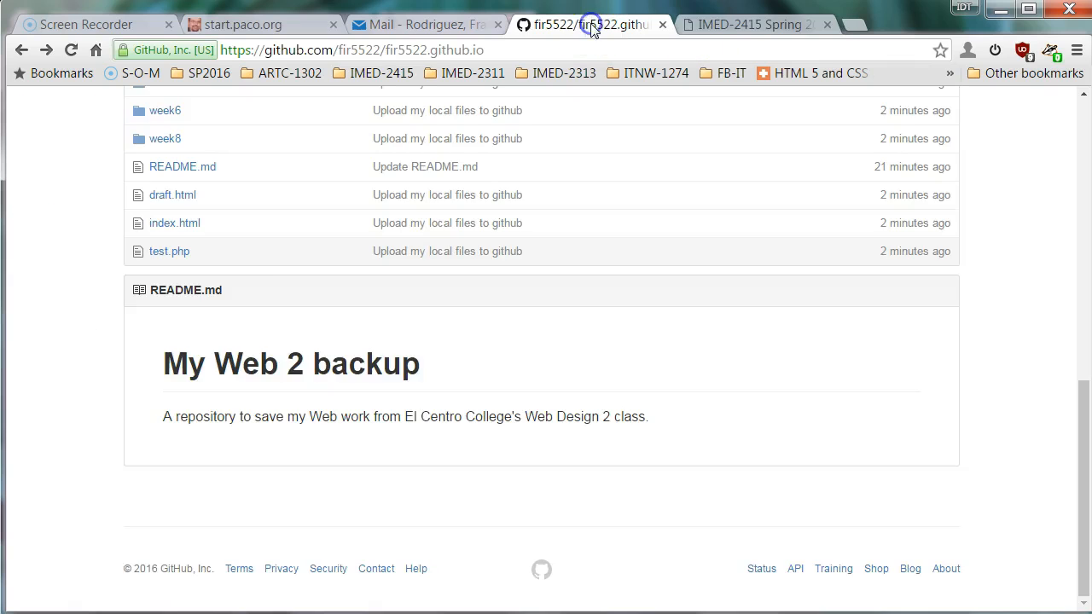
scroll(293, 331, up, 3)
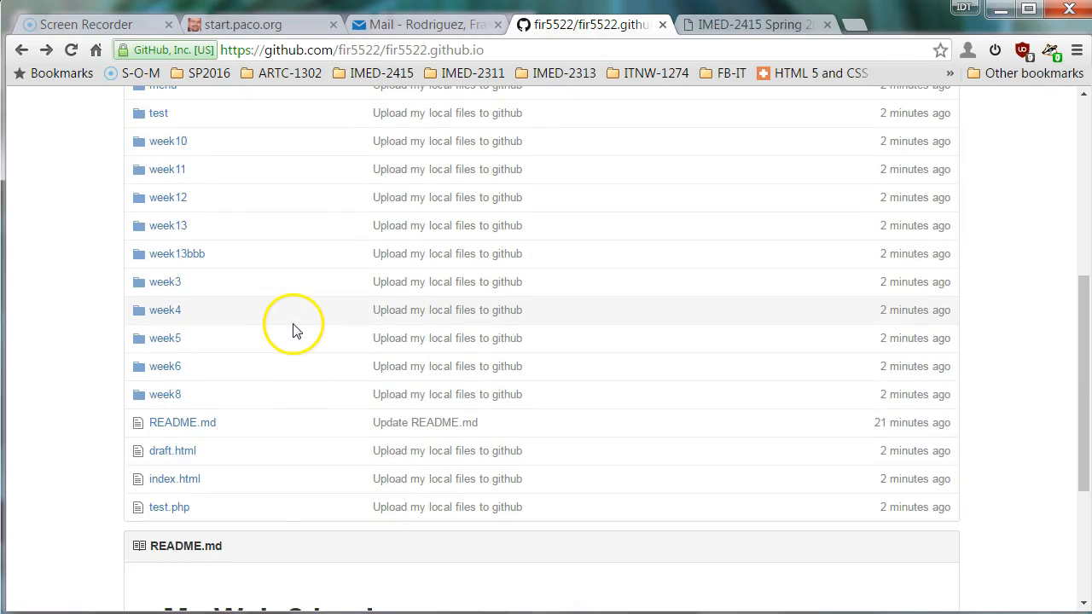
scroll(308, 326, up, 3)
scroll(310, 327, up, 2)
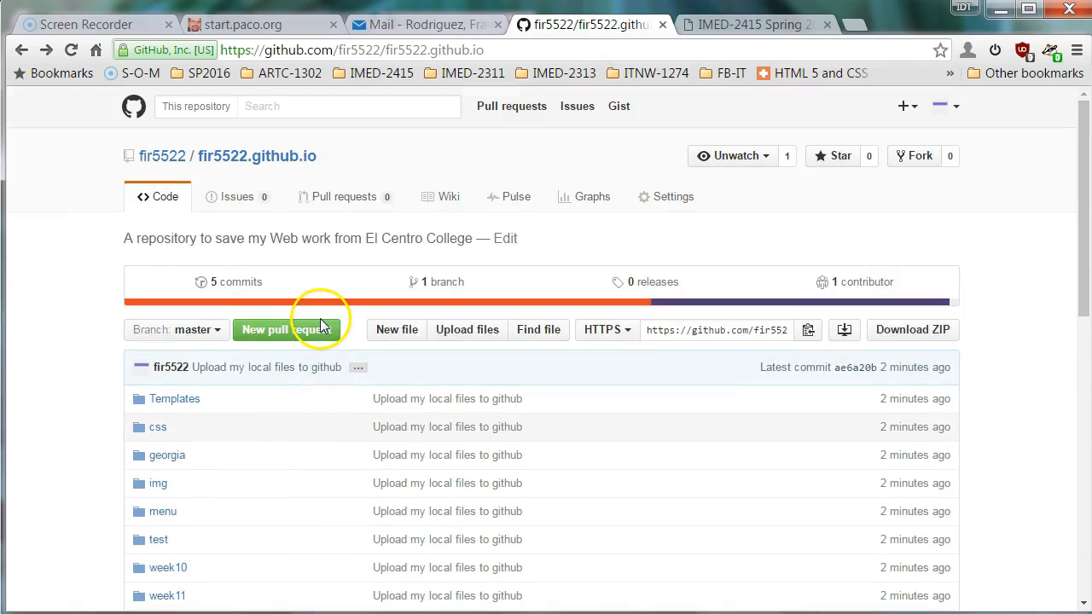
scroll(333, 319, down, 1)
scroll(337, 320, down, 5)
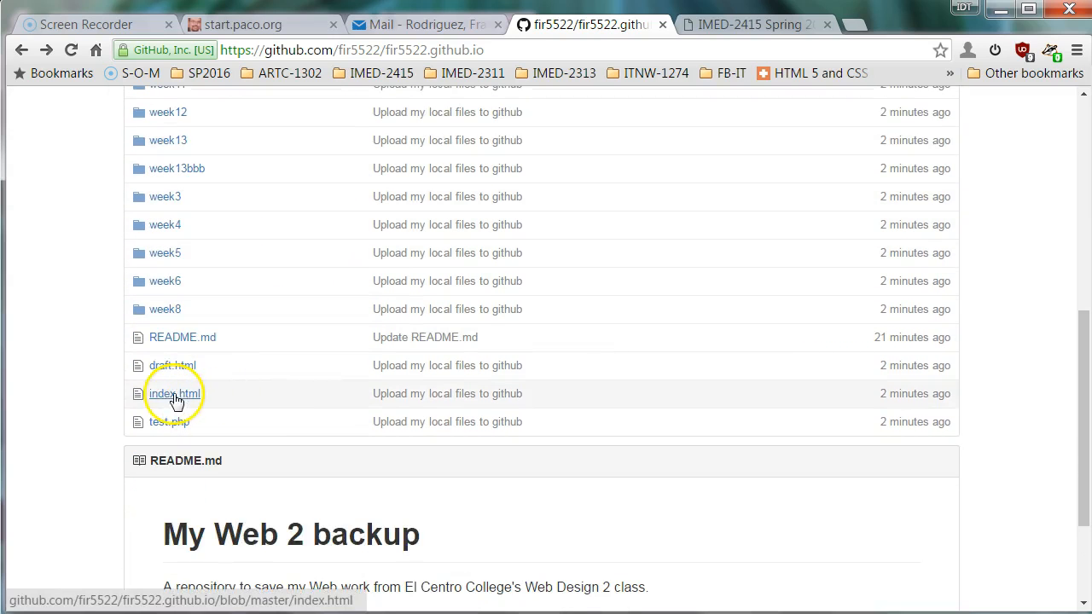
click(170, 395)
scroll(420, 368, down, 1)
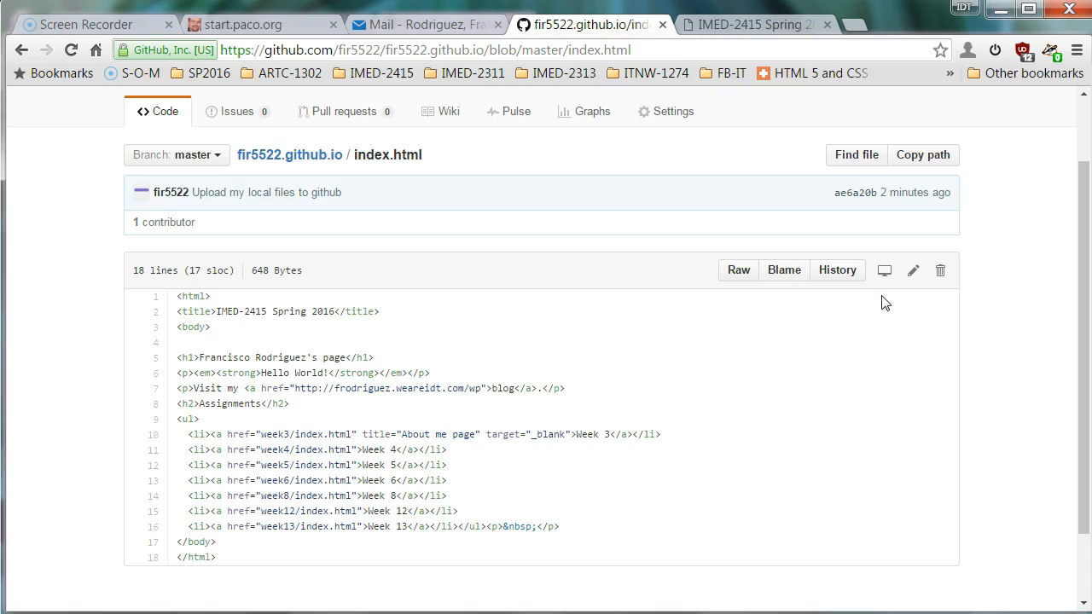
click(741, 25)
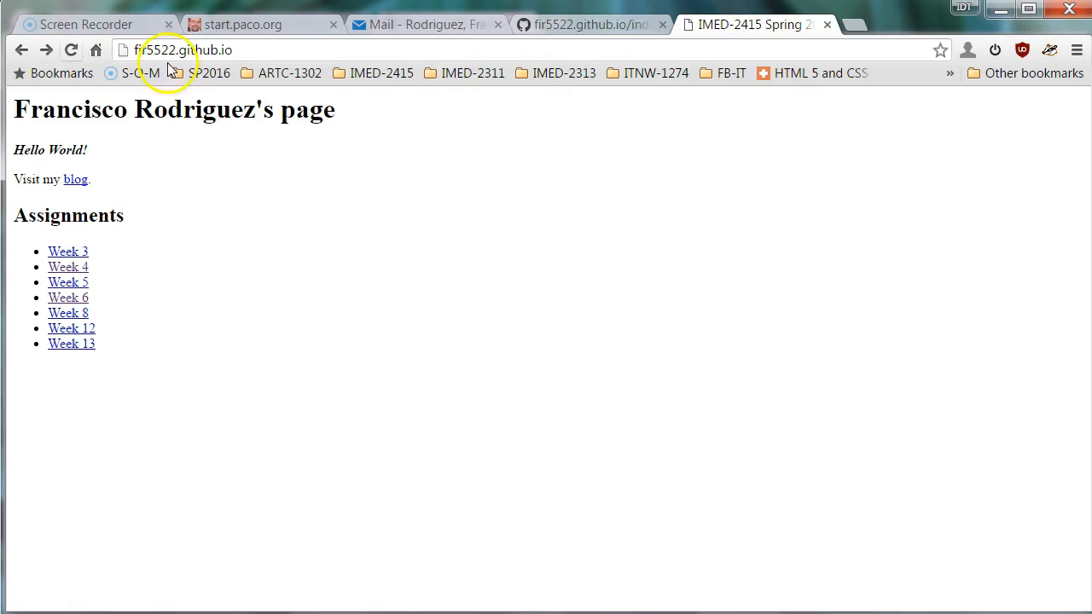
click(70, 315)
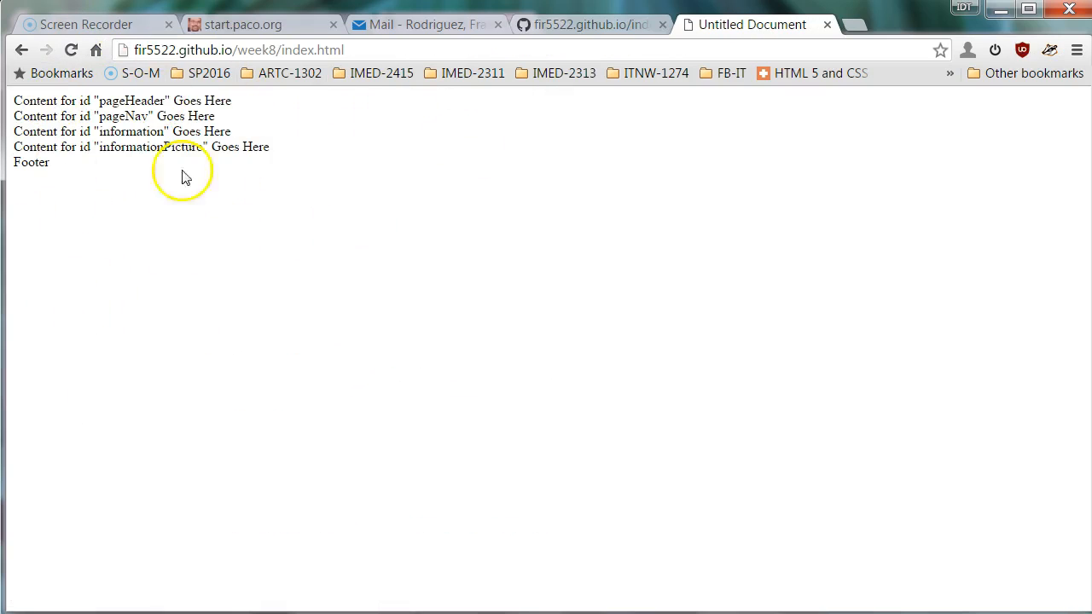
click(21, 50)
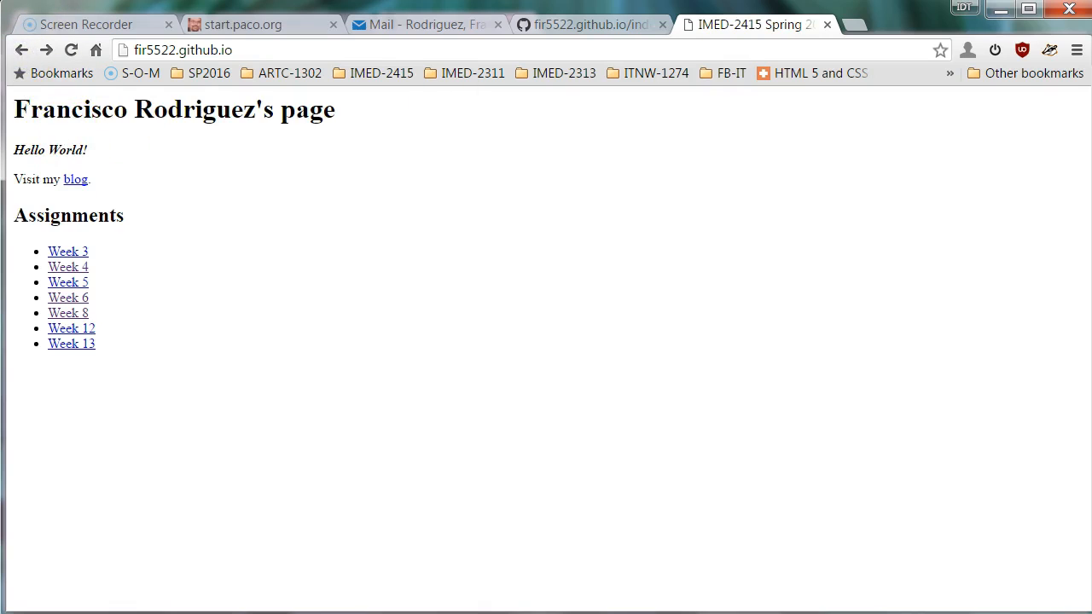
click(642, 23)
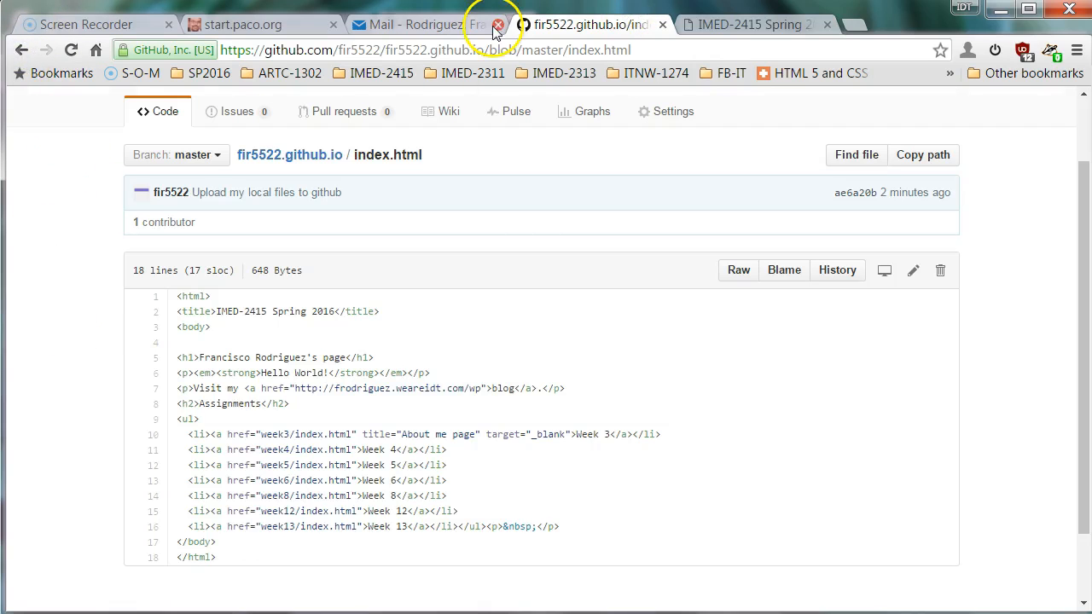